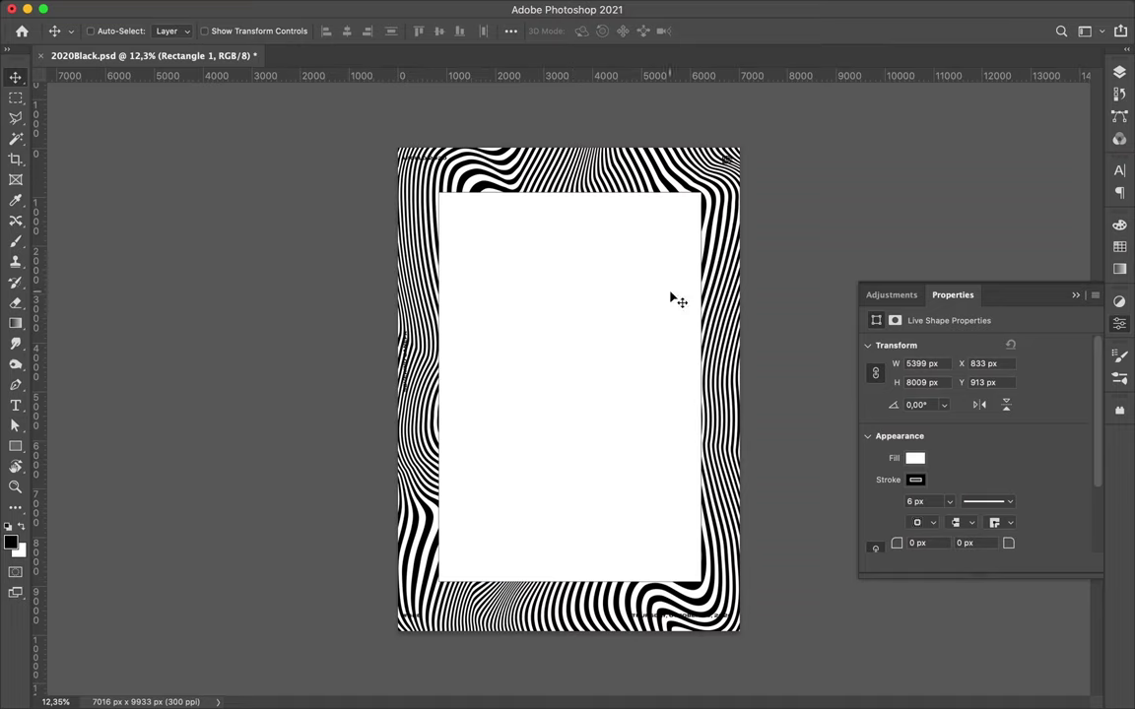
- Give the white rectangle a 36 px stroke and move it right and lower, to X 1247, Y 804
double_click(318, 30)
text(36)
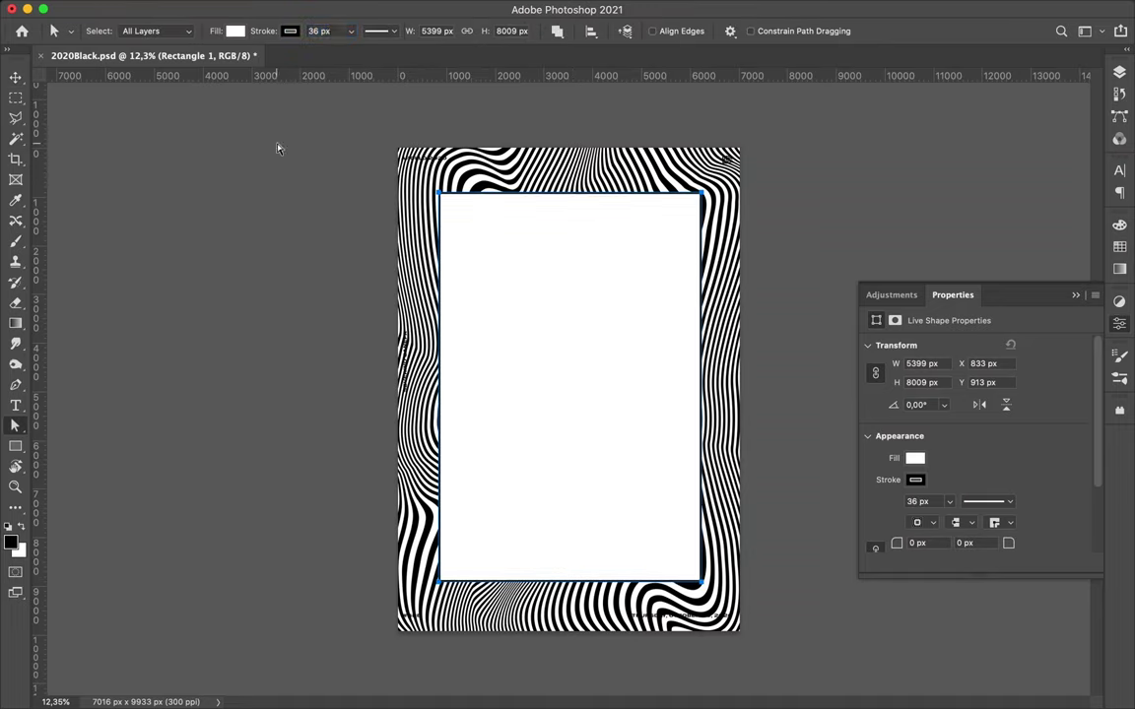
text(v)
drag(525, 257, 541, 253)
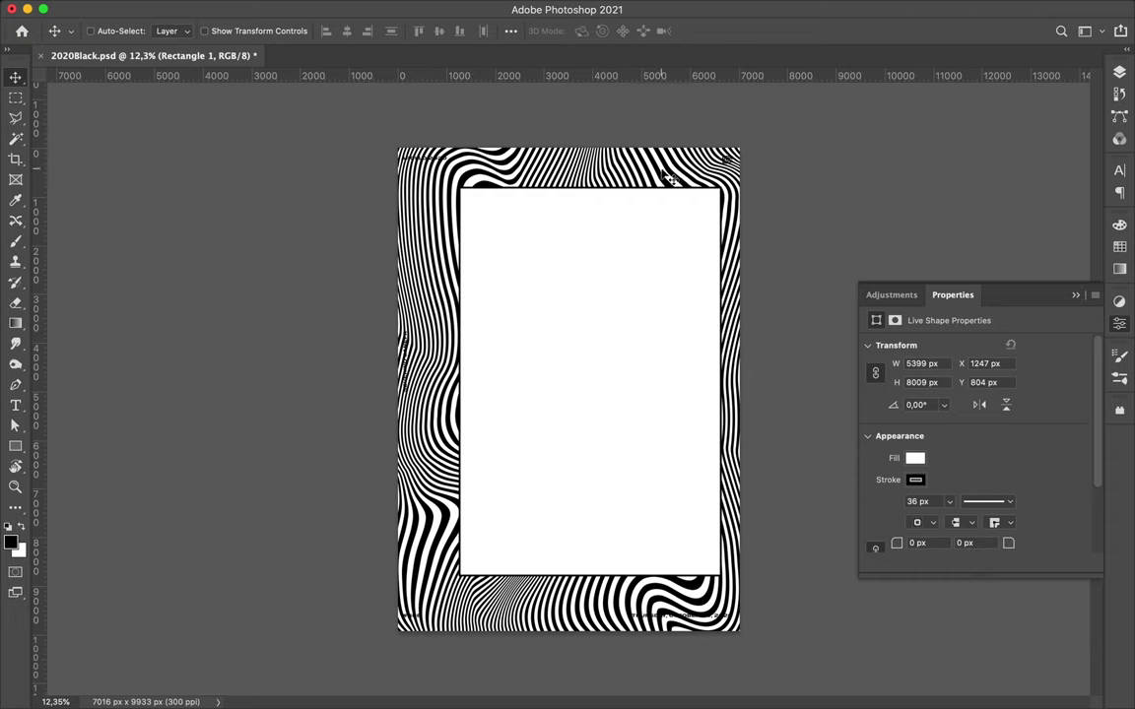
key(super+n)
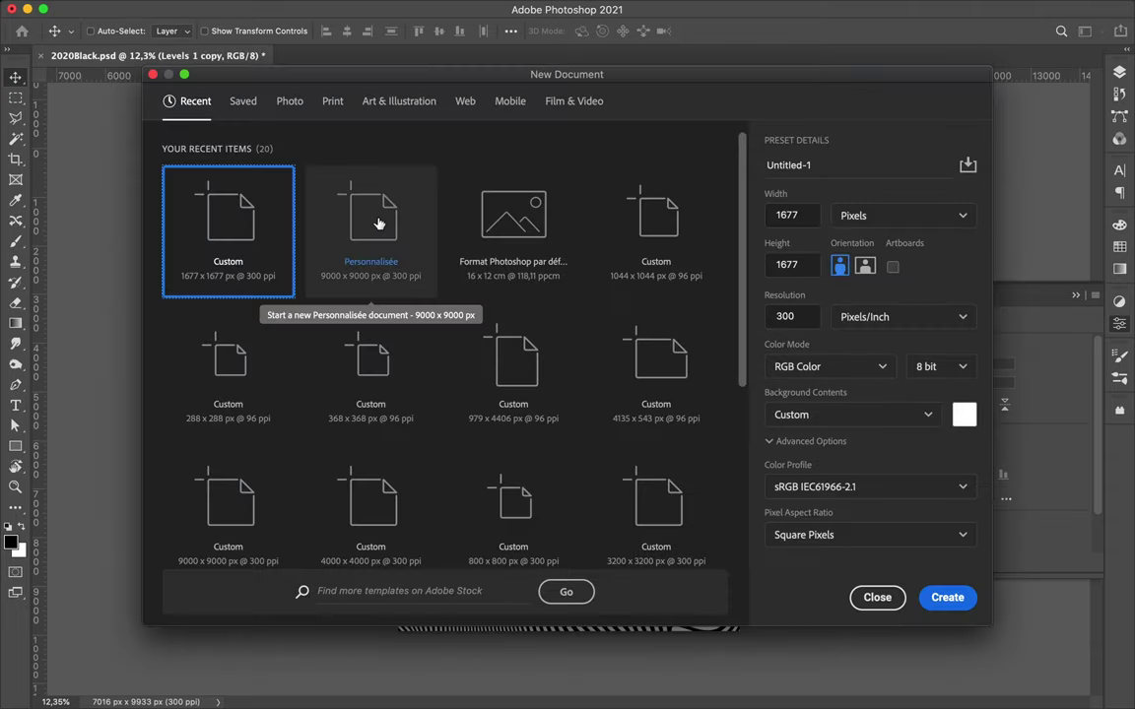
- Create a 9000×9000 px document and bring in the zebra layer, scaled to about 87% and centred
double_click(379, 221)
key(ctrl+Tab)
drag(533, 162, 532, 256)
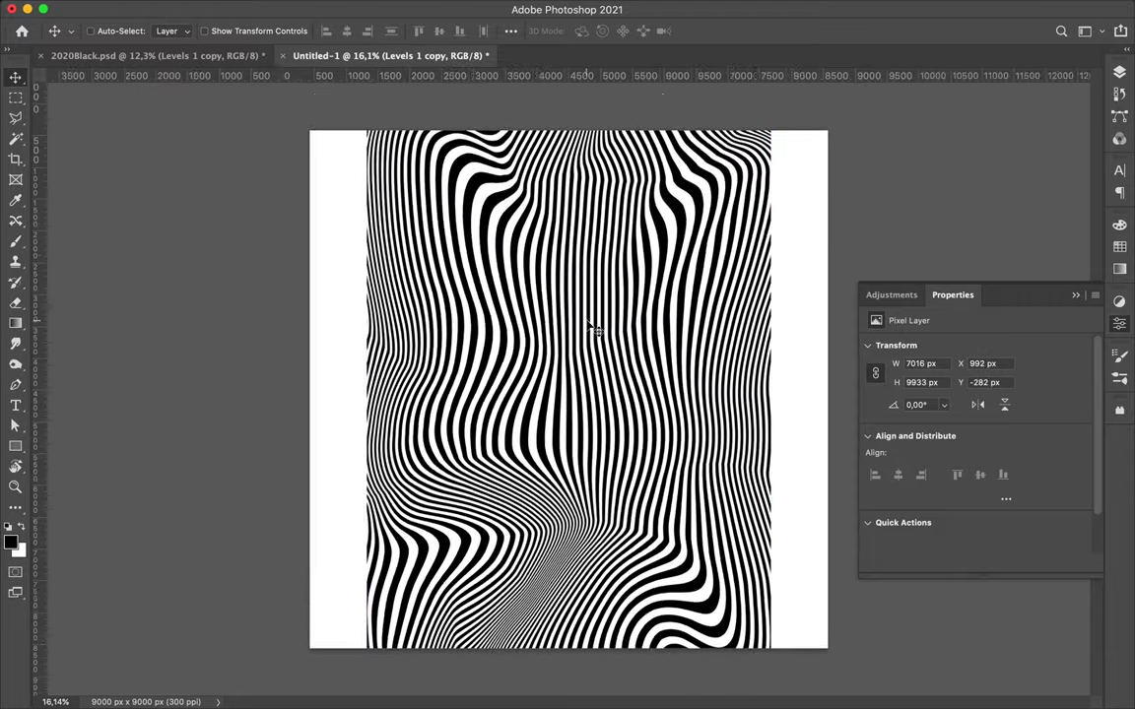
key(super+t)
drag(567, 134, 568, 390)
key(Return)
- Delete the Background layer, convert the image to Grayscale then back to RGB, and select the Red channel
click(1008, 194)
key(Delete)
click(196, 9)
click(404, 42)
click(645, 255)
click(196, 9)
click(437, 92)
click(1029, 66)
click(944, 124)
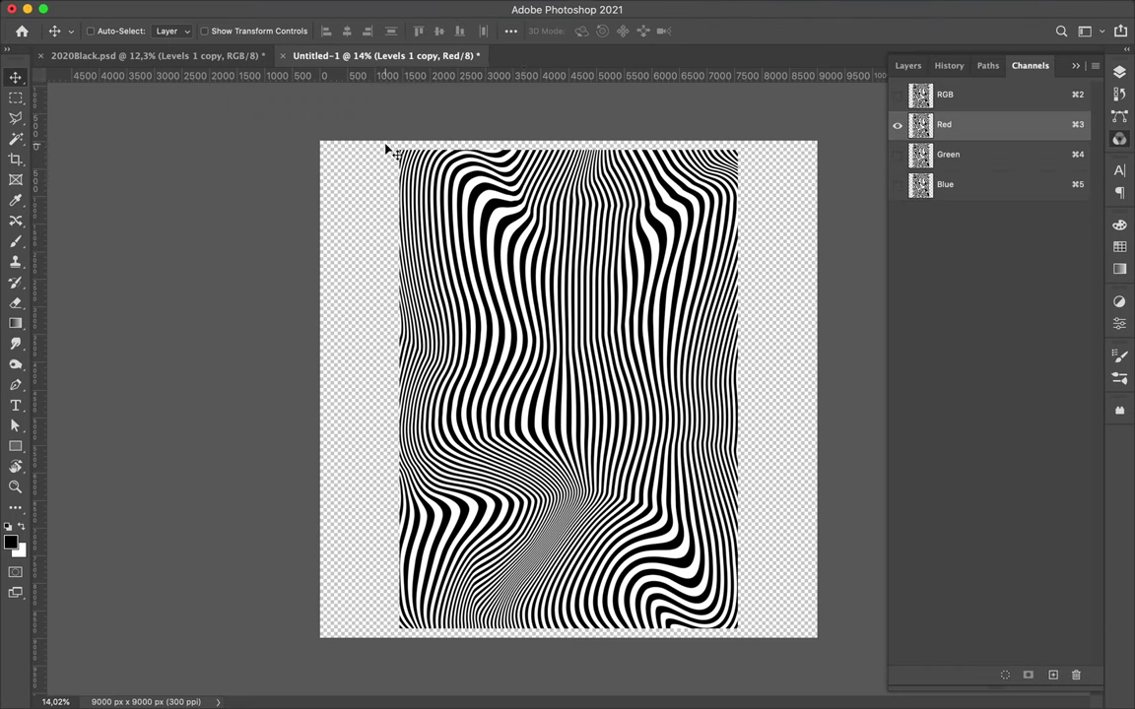
- Select the whole stripe pattern and offset it slightly in the Red and Green channels
key(m)
drag(394, 146, 738, 628)
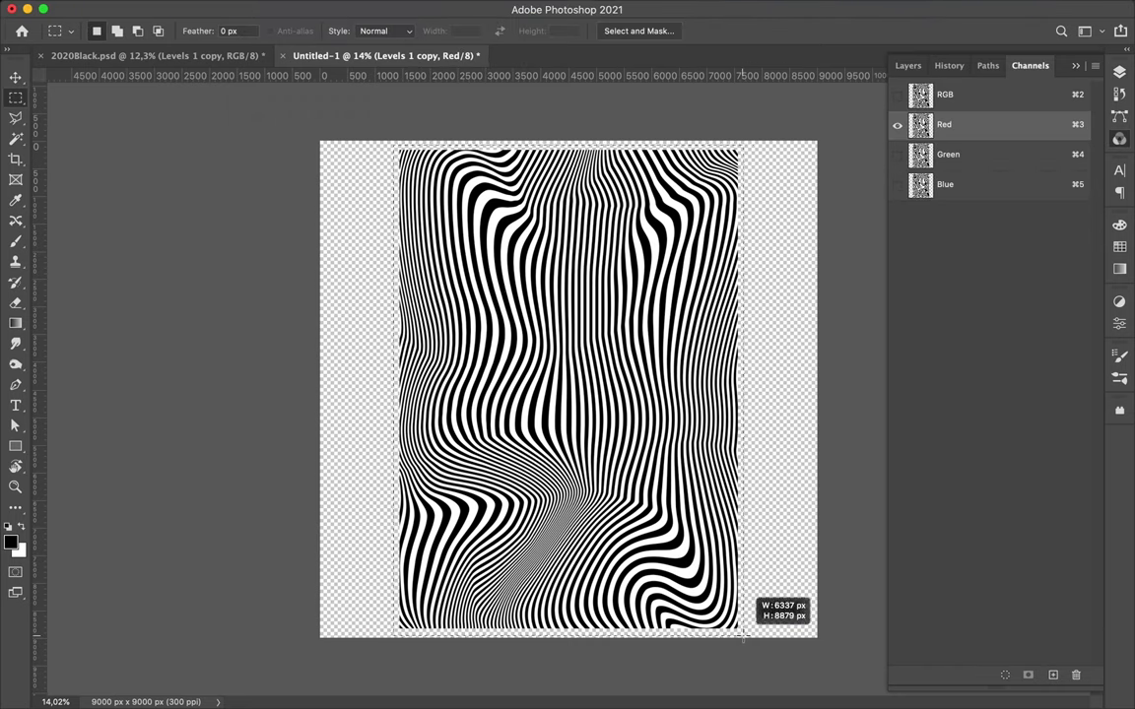
drag(630, 388, 634, 393)
click(897, 95)
click(916, 154)
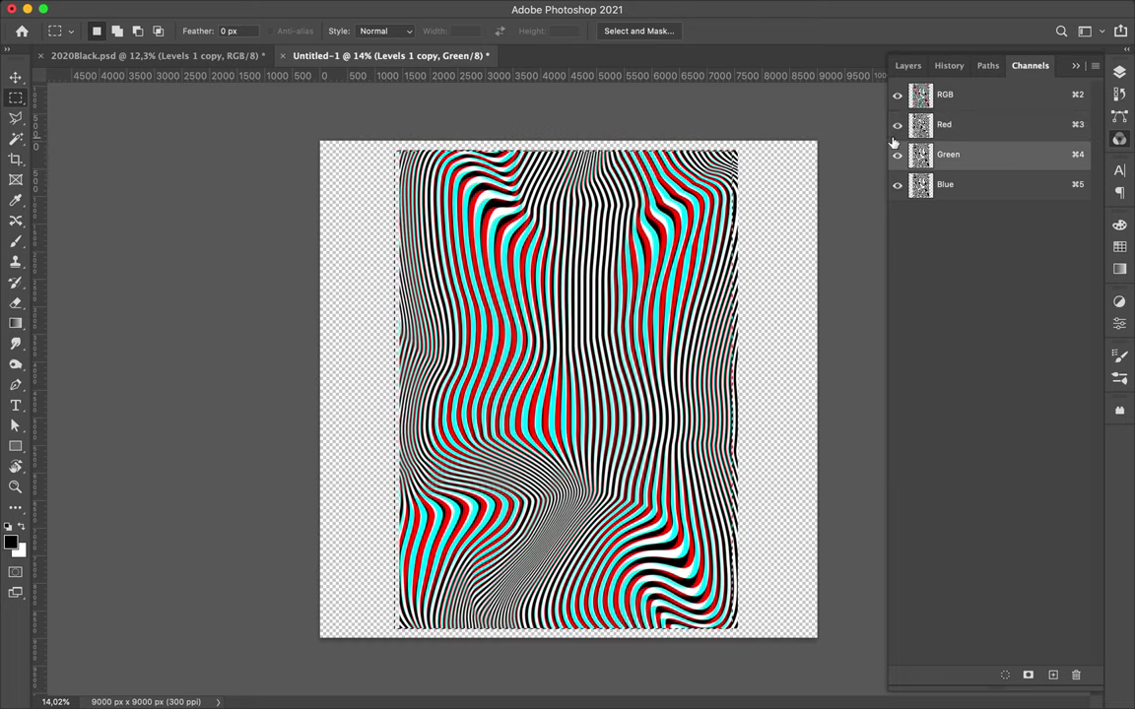
drag(393, 146, 738, 629)
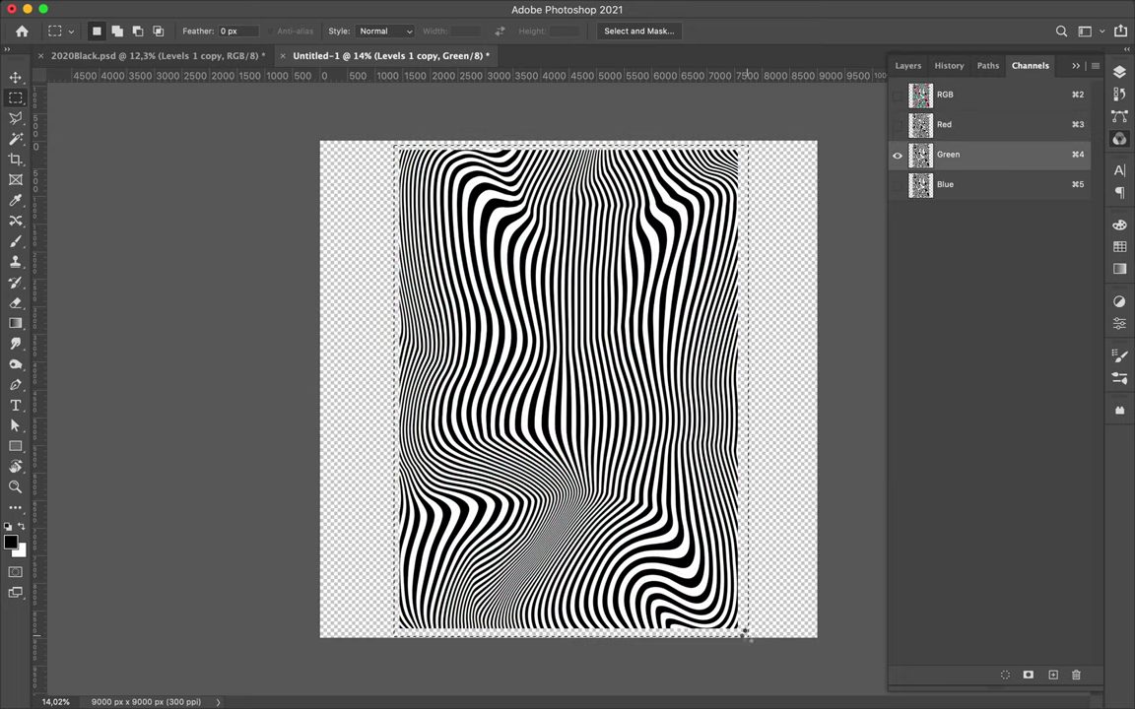
key(v)
drag(686, 388, 678, 390)
click(896, 95)
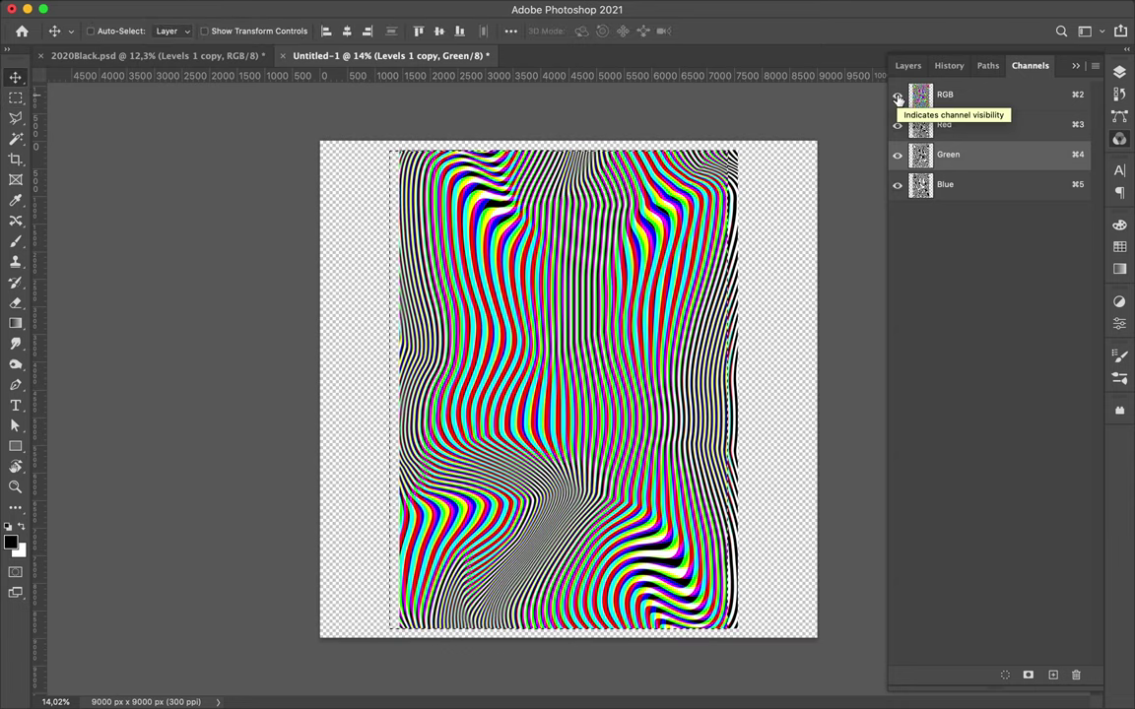
- Offset the Blue channel's stripes to the right, then return to the RGB composite
alt+click(898, 184)
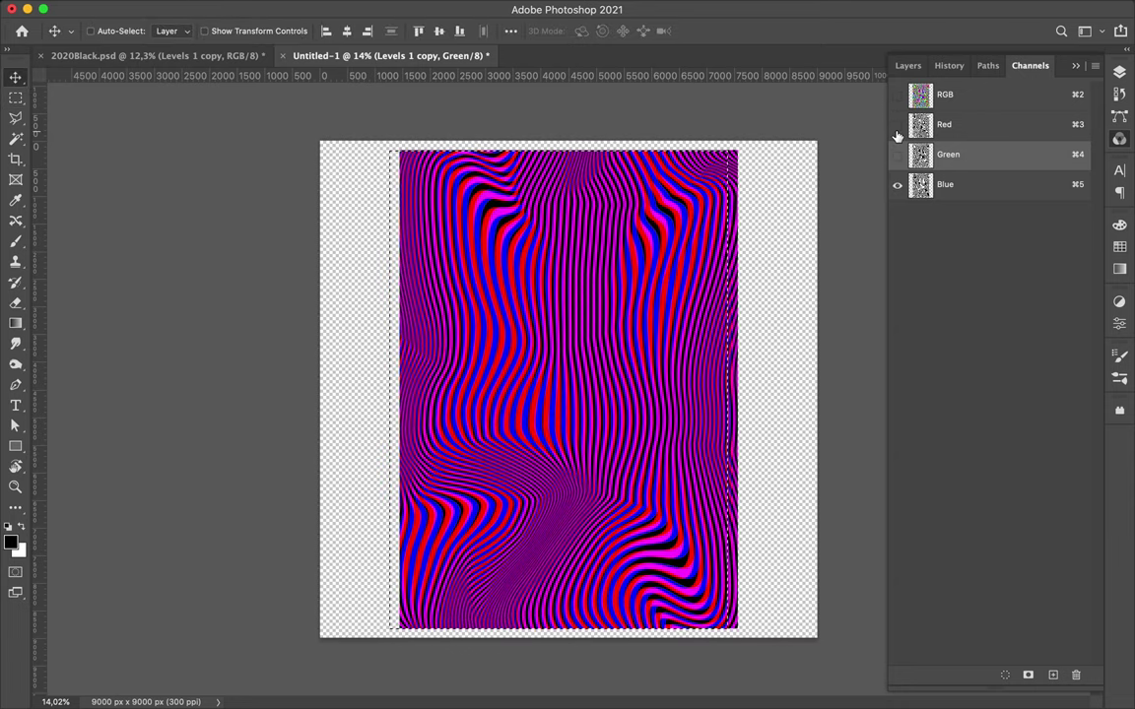
click(660, 200)
click(686, 244)
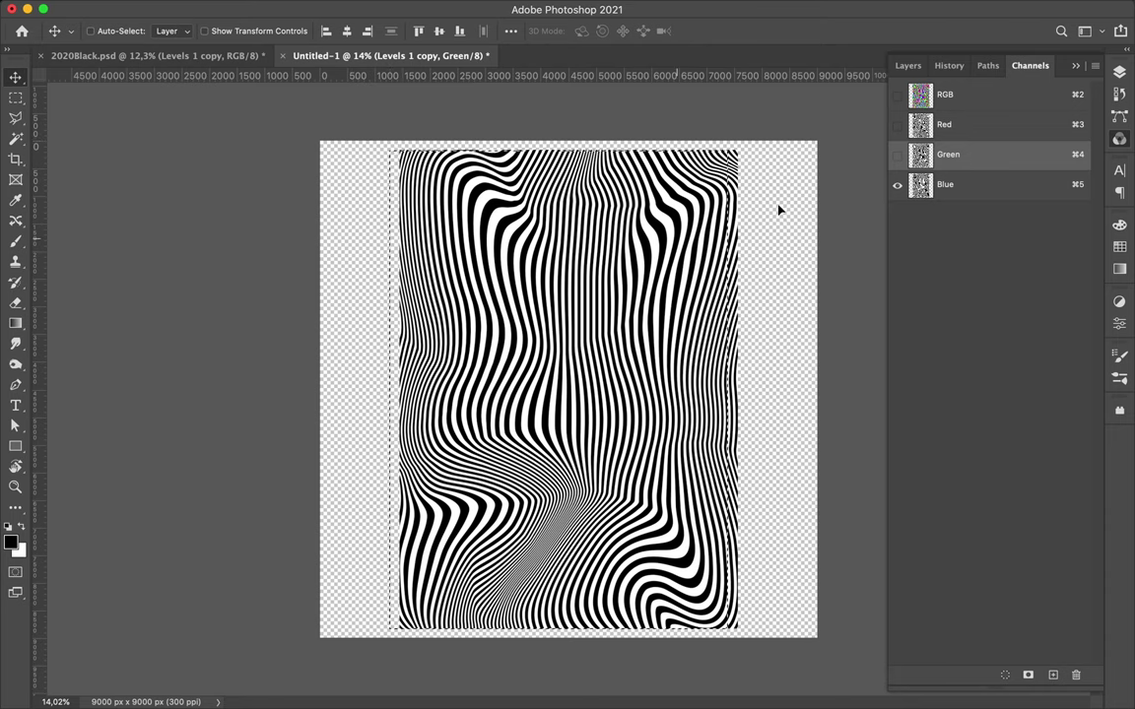
key(super+5)
click(405, 145)
click(679, 246)
key(m)
drag(396, 144, 756, 622)
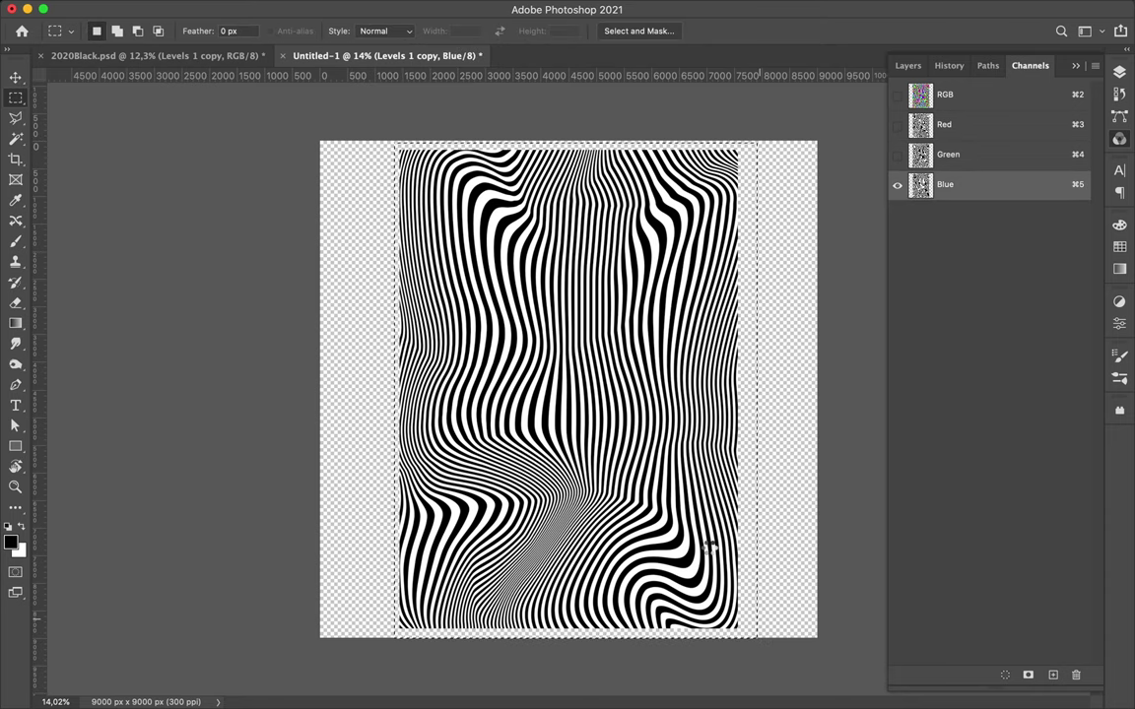
key(v)
drag(672, 445, 678, 446)
click(898, 95)
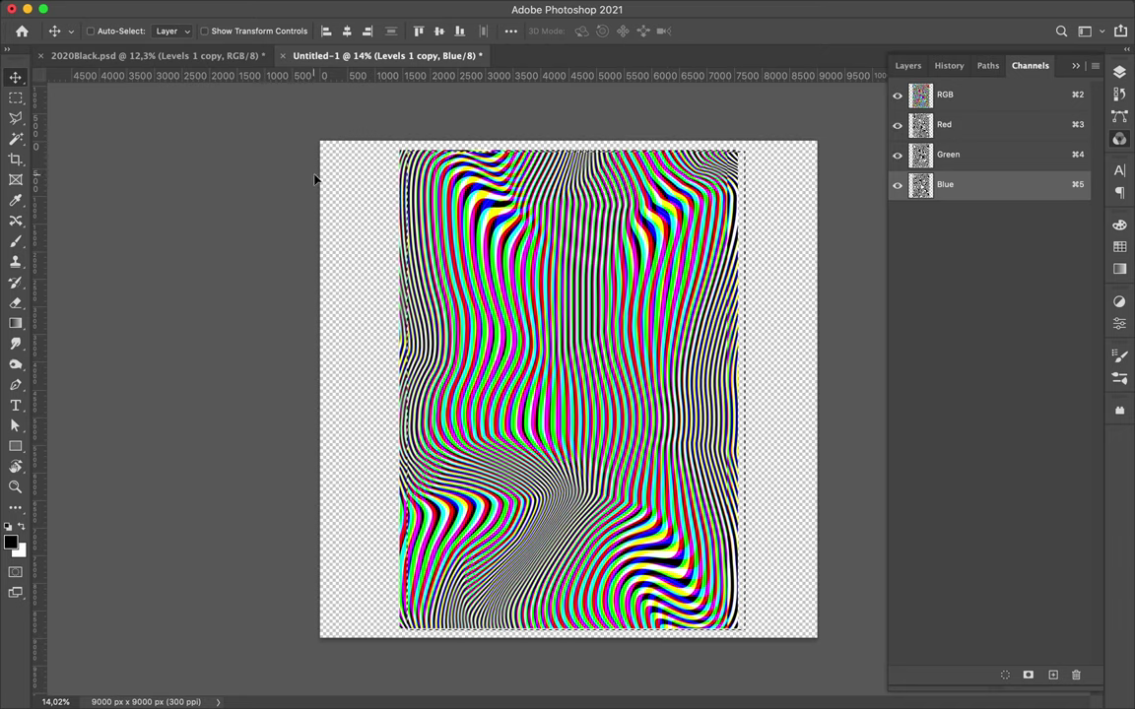
click(1001, 95)
- Drag the colour-fringed stripe layer into the 2020Black.psd poster
click(908, 65)
key(m)
click(537, 301)
key(v)
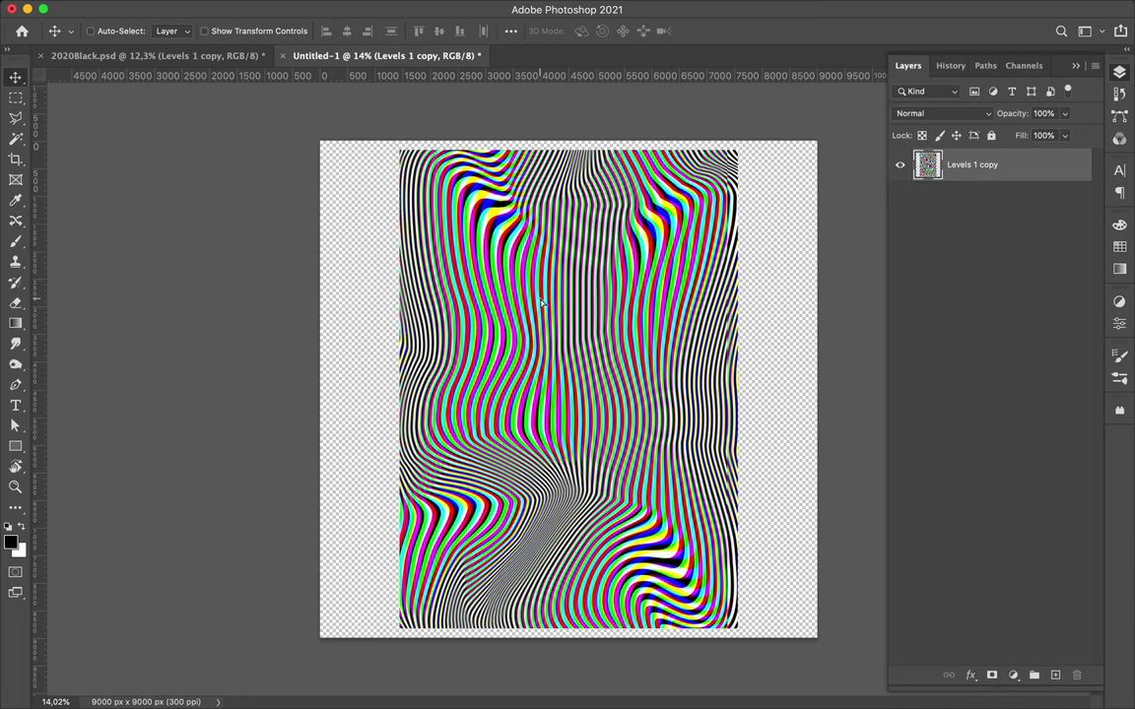
mouse_move(541, 302)
mouse_down()
mouse_move(266, 102)
mouse_move(237, 61)
mouse_up()
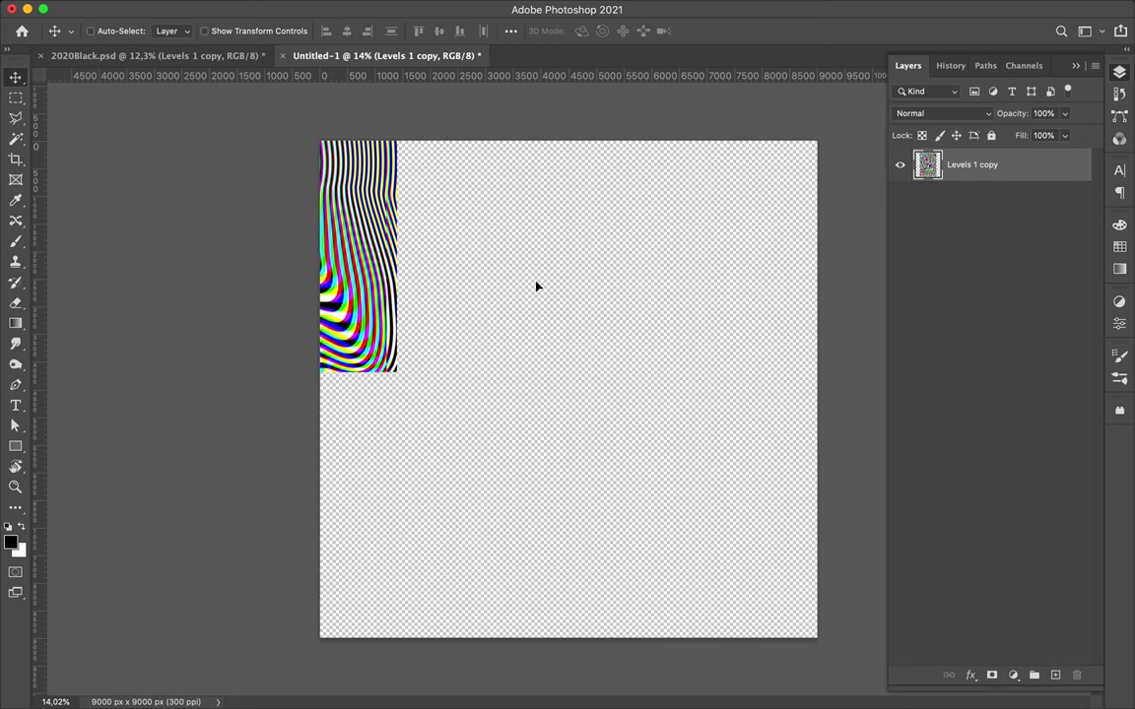
key(ctrl+Tab)
drag(402, 84, 436, 187)
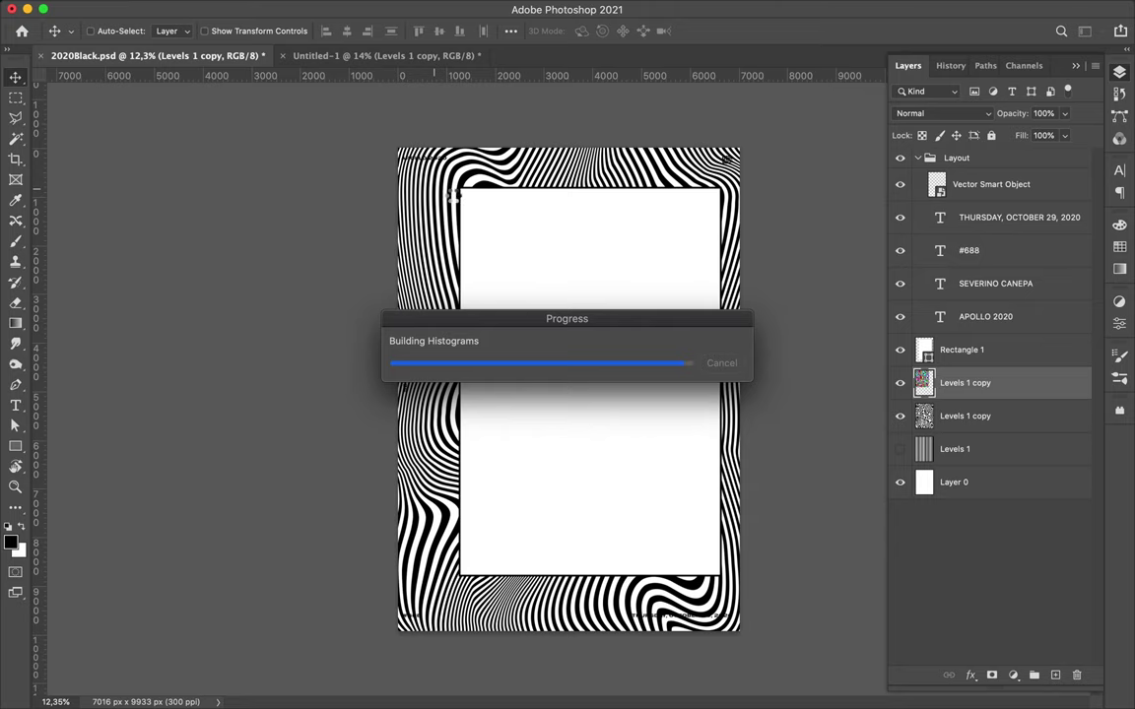
- Position the fringed stripe layer over the zebra border and scale it to about 115%, then 103%
mouse_move(443, 197)
mouse_down()
mouse_move(471, 305)
mouse_move(471, 294)
mouse_up()
key(ctrl+t)
drag(690, 567, 734, 632)
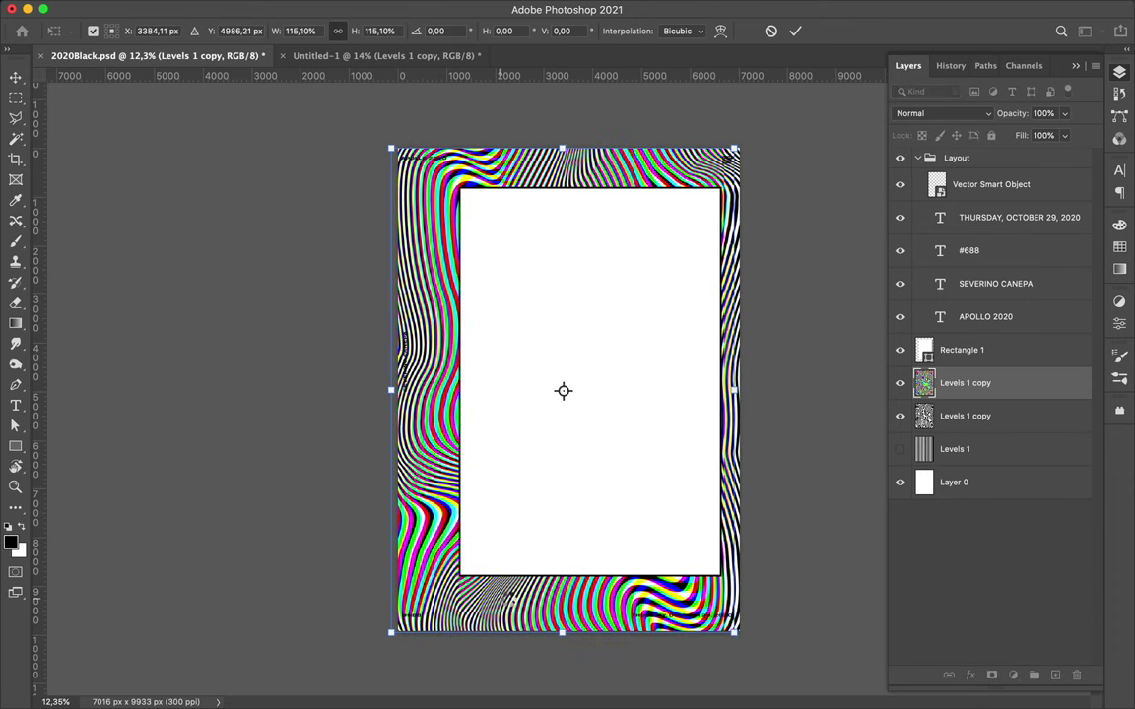
key(Return)
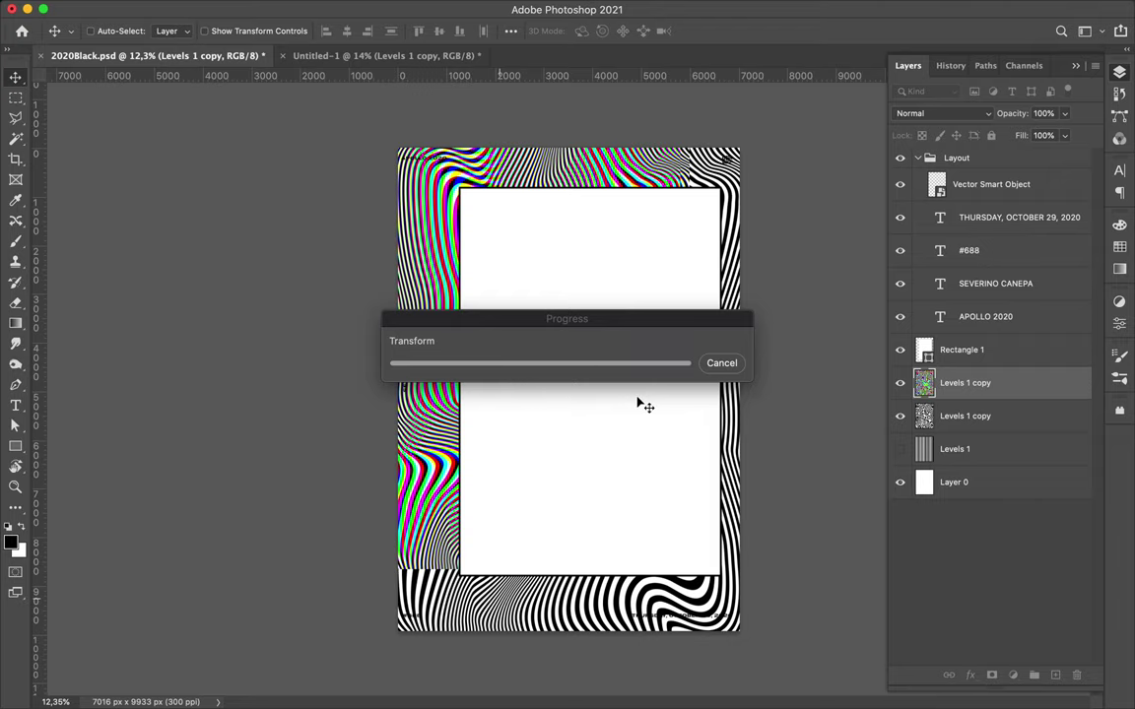
drag(551, 408, 453, 357)
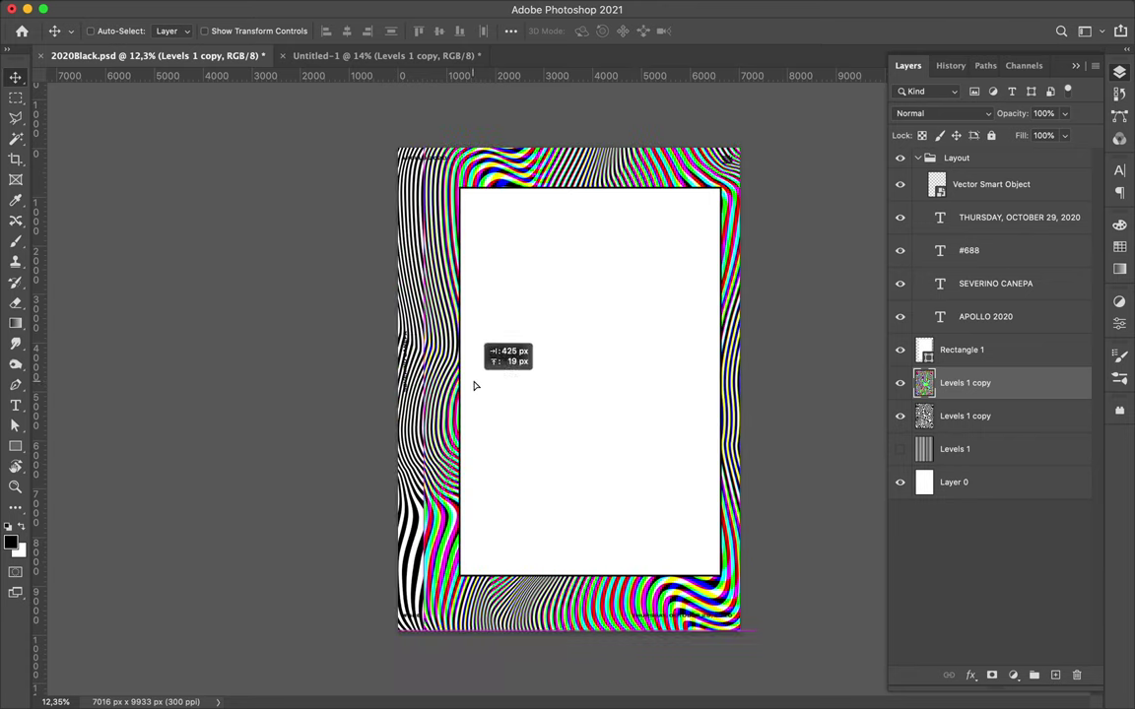
key(ctrl+t)
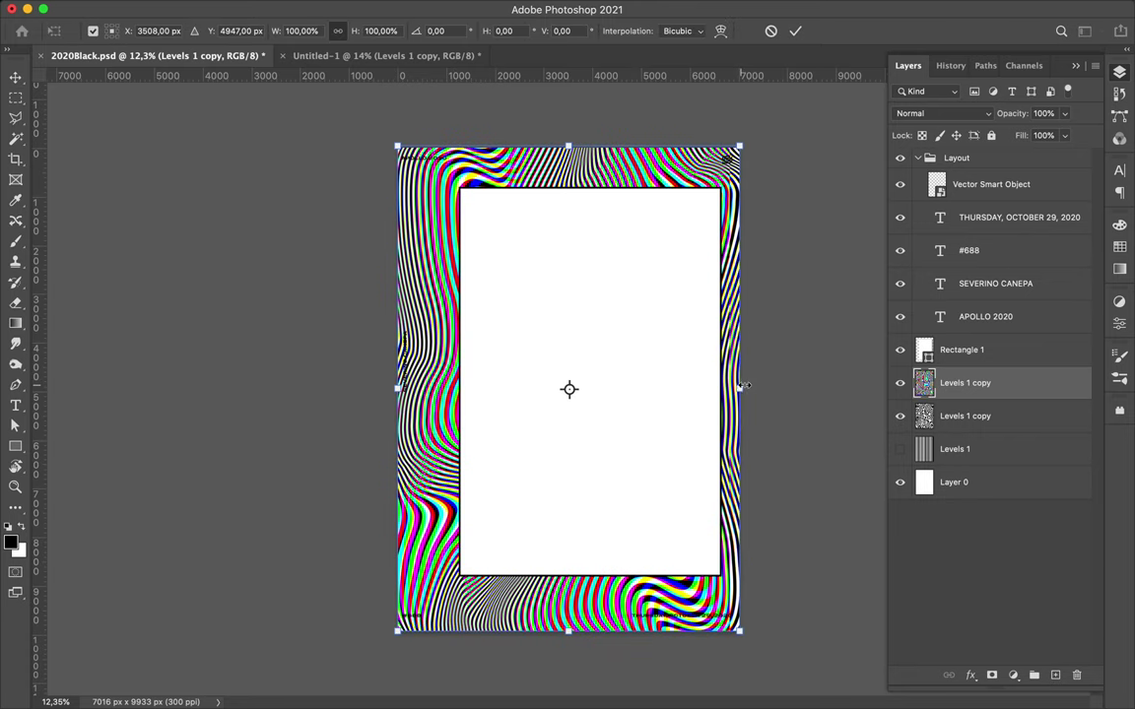
drag(740, 387, 751, 387)
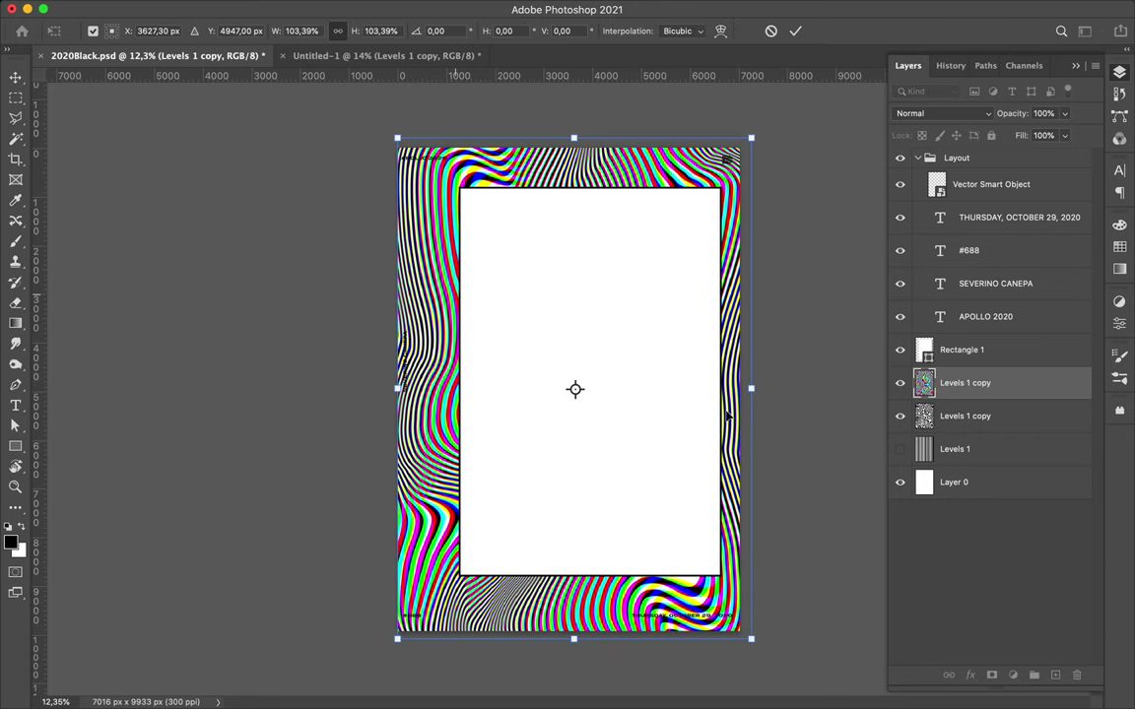
key(Return)
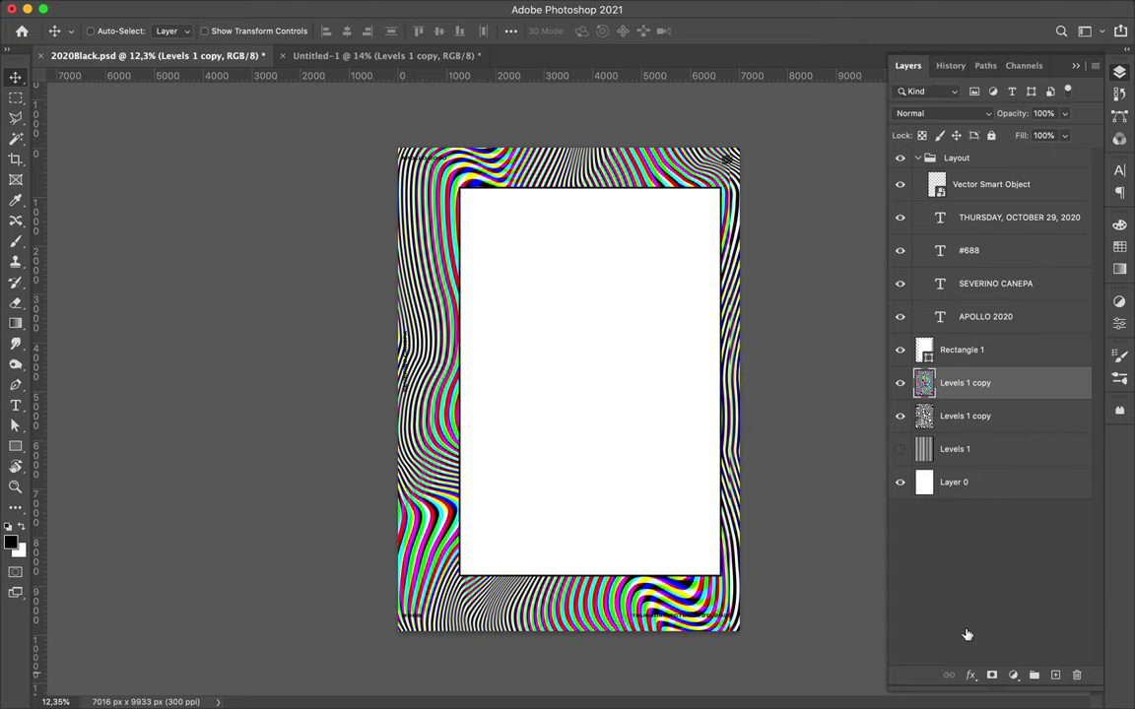
drag(596, 168, 594, 166)
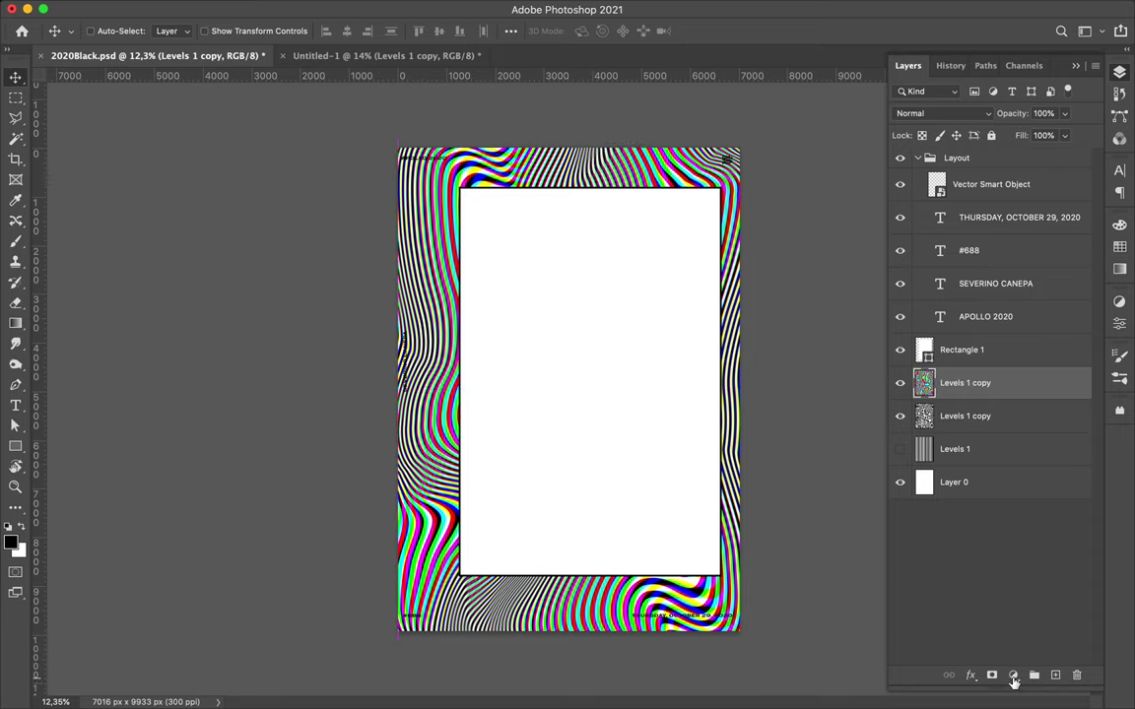
- Add a Hue/Saturation adjustment with Hue at -100 above the fringed stripe border
click(1014, 677)
click(939, 484)
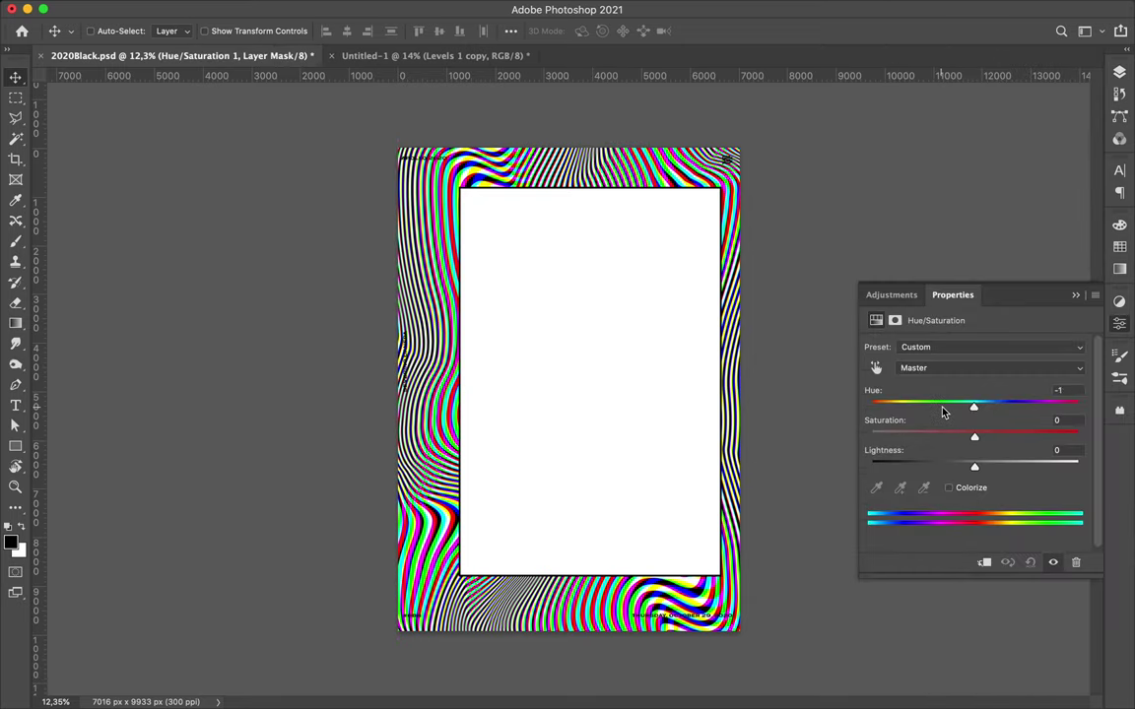
mouse_move(943, 412)
mouse_down()
mouse_move(870, 408)
mouse_move(1032, 411)
mouse_move(1002, 412)
mouse_up()
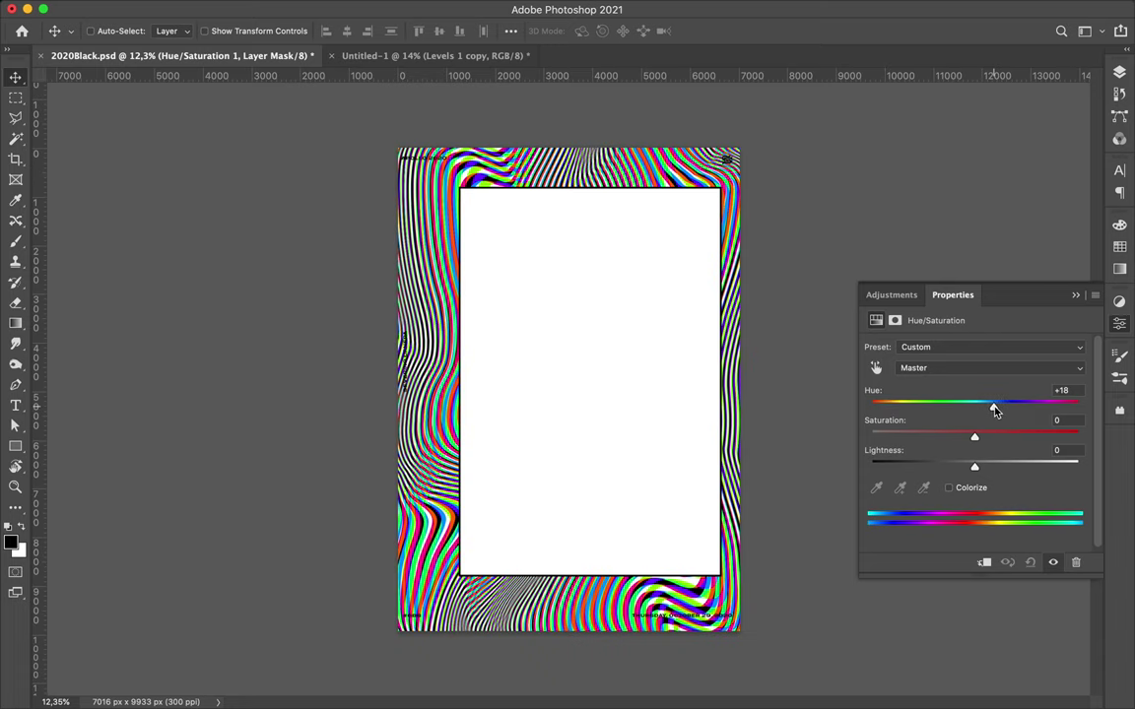
drag(930, 412, 905, 406)
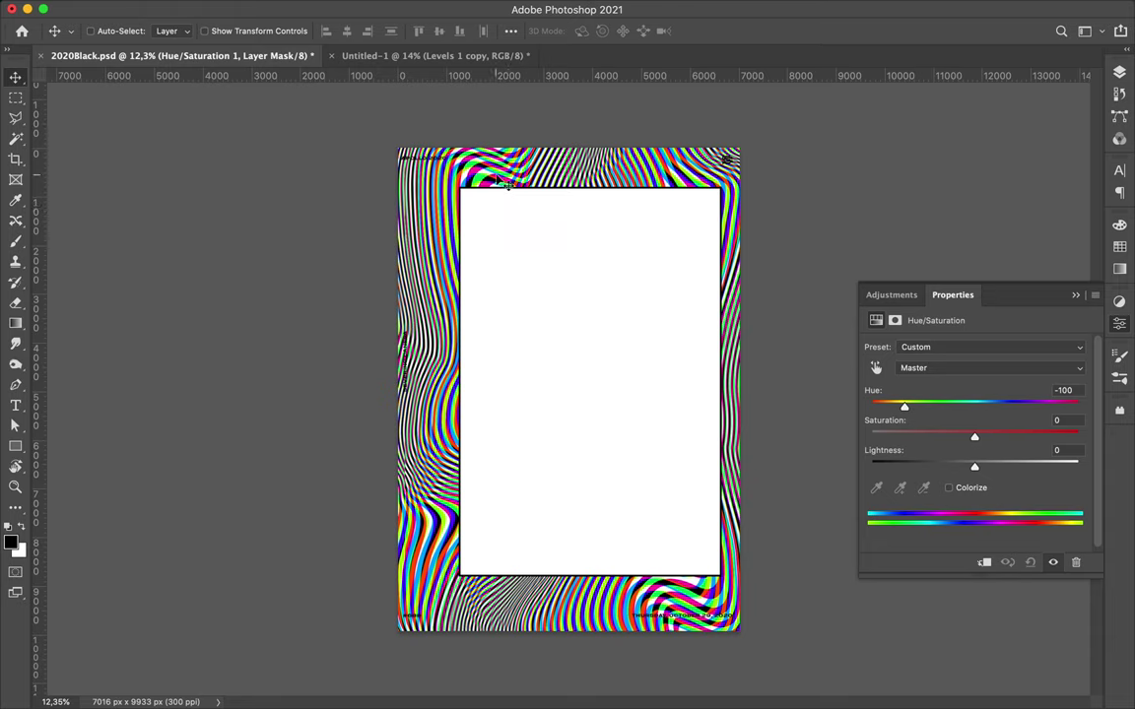
click(432, 161)
key(F7)
- Merge the hue adjustment into the stripes and sample magenta, orange-red and blue from the border
click(998, 417)
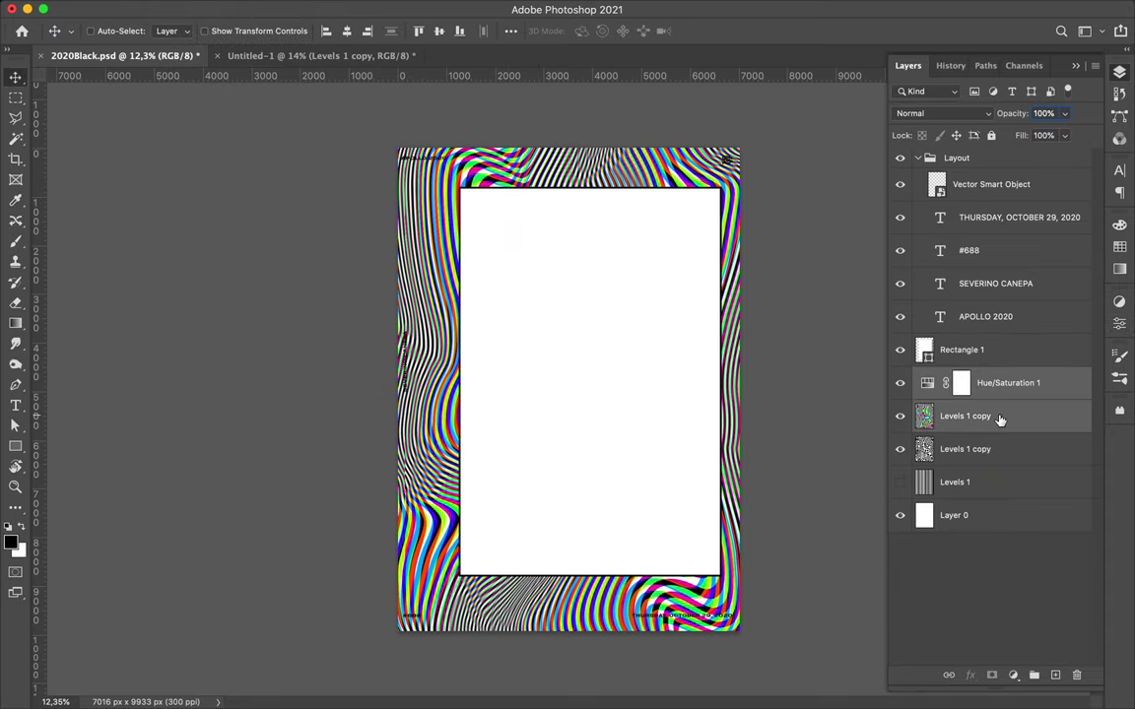
key(super+e)
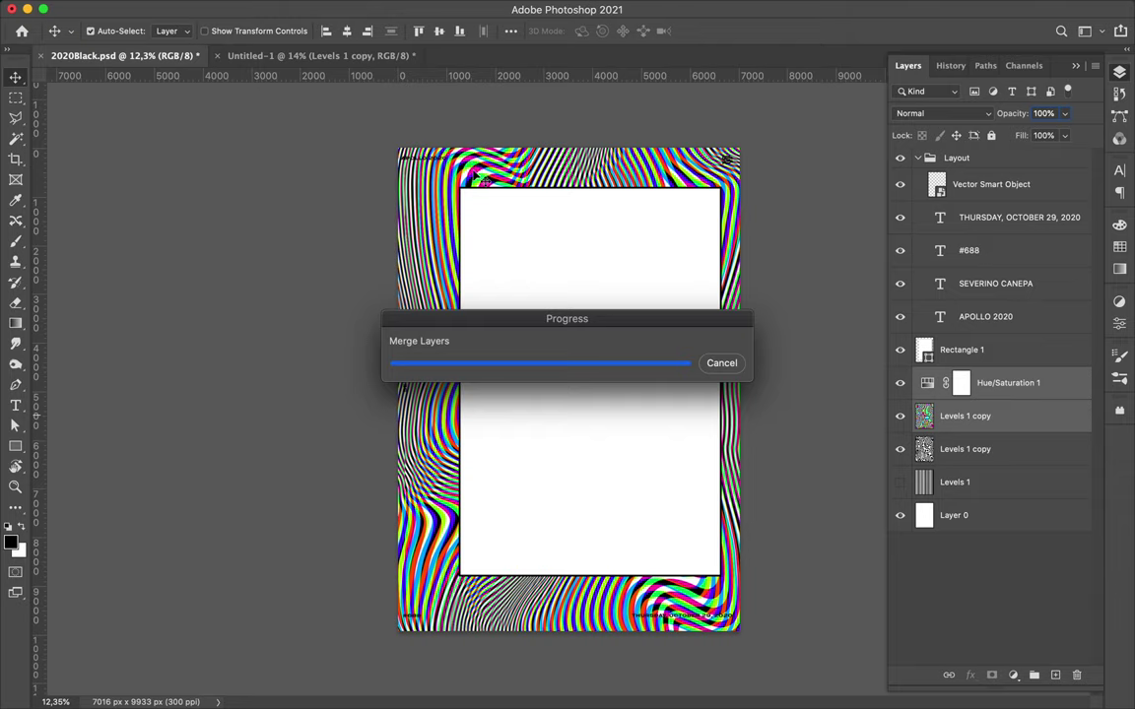
key(i)
click(426, 154)
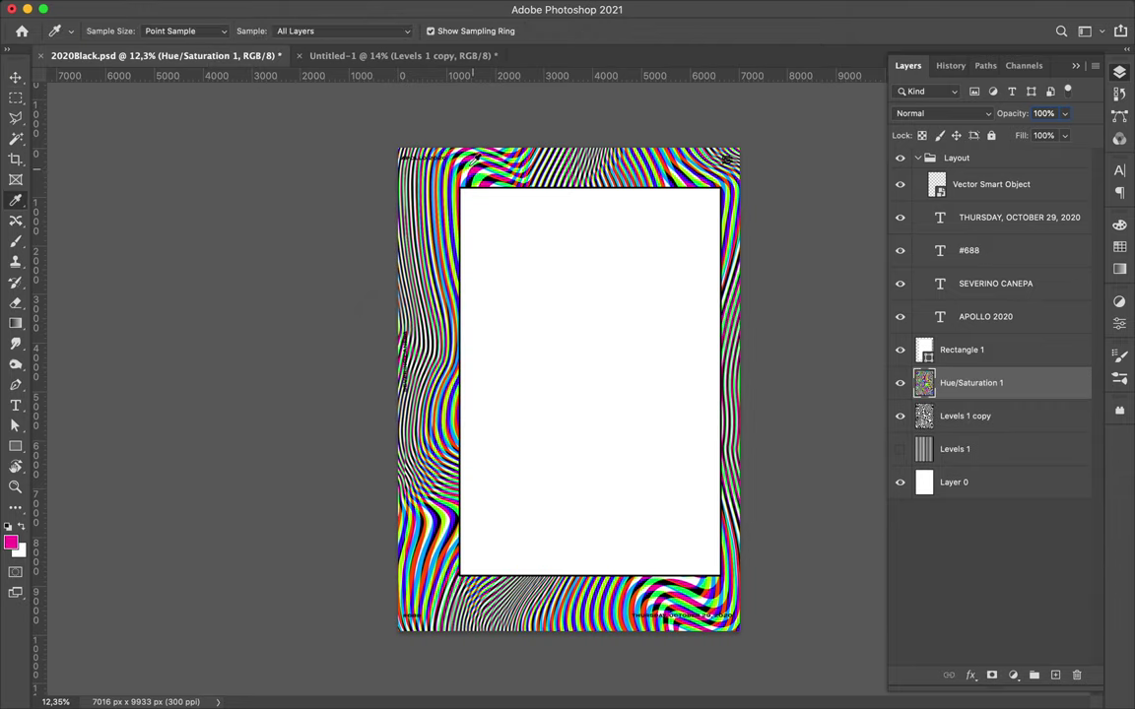
click(443, 540)
drag(435, 182, 449, 160)
- Draw a tall narrow blue-violet rectangle, 921 × 4985 px, along the panel's left edge
key(v)
key(u)
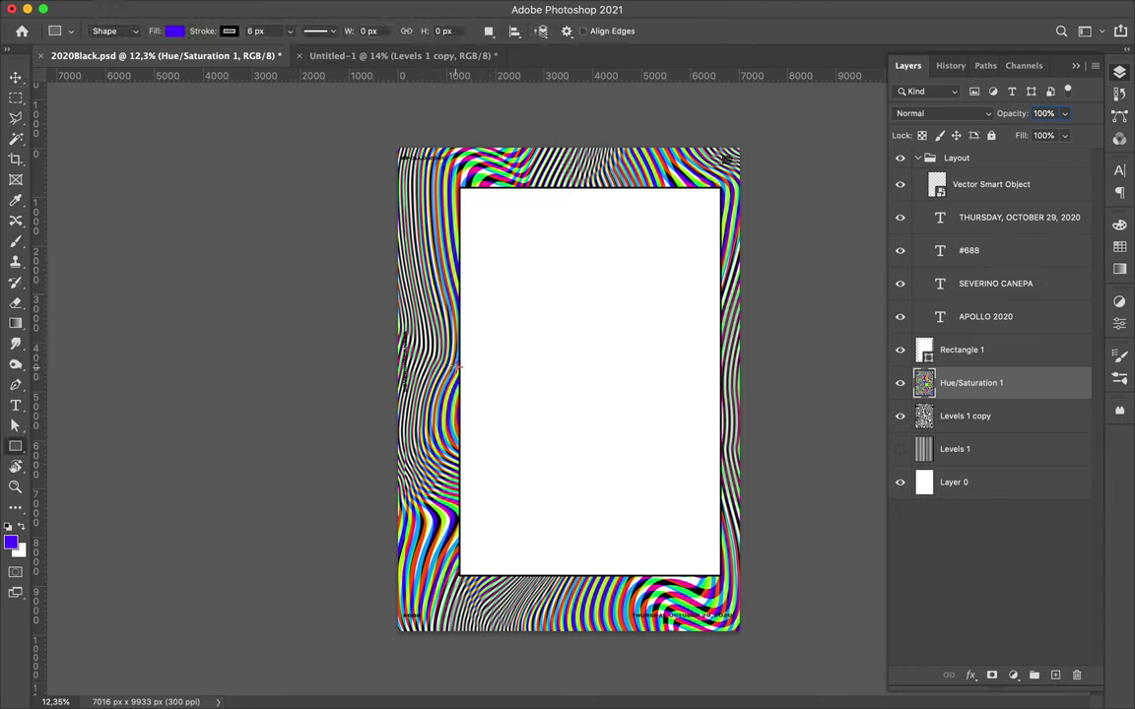
drag(456, 336, 501, 578)
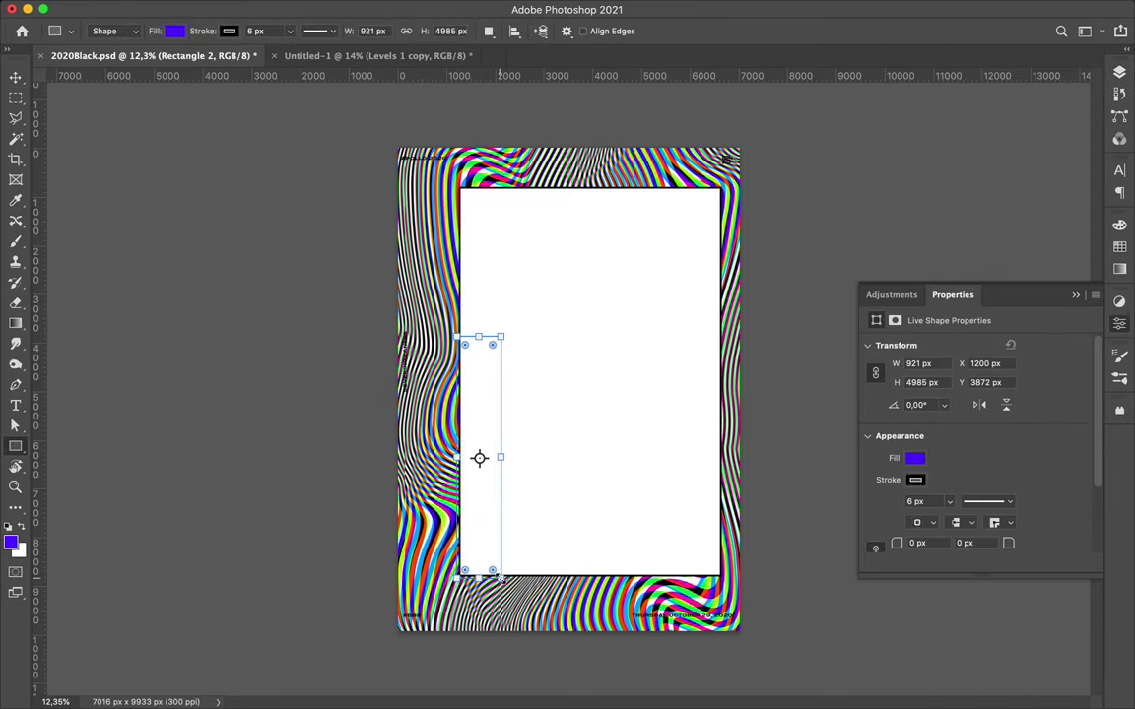
key(v)
click(1119, 72)
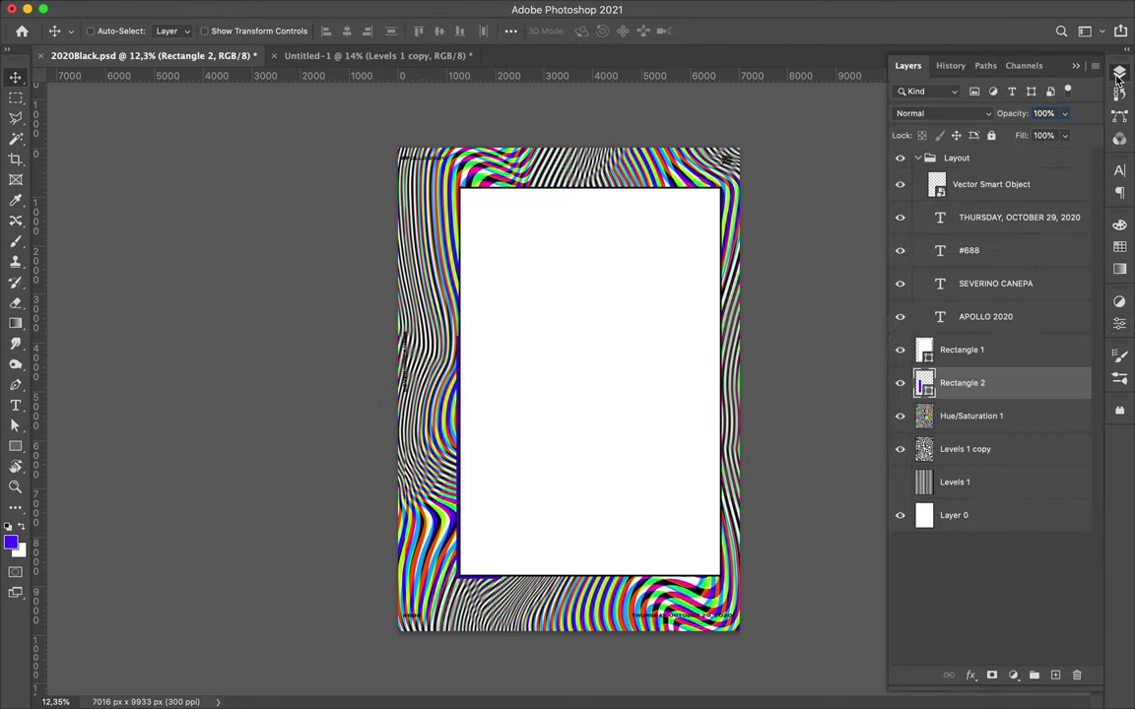
- Move Levels 1 above Hue/Saturation 1 and delete the white Rectangle 1 panel
click(916, 480)
drag(916, 480, 936, 404)
key(m)
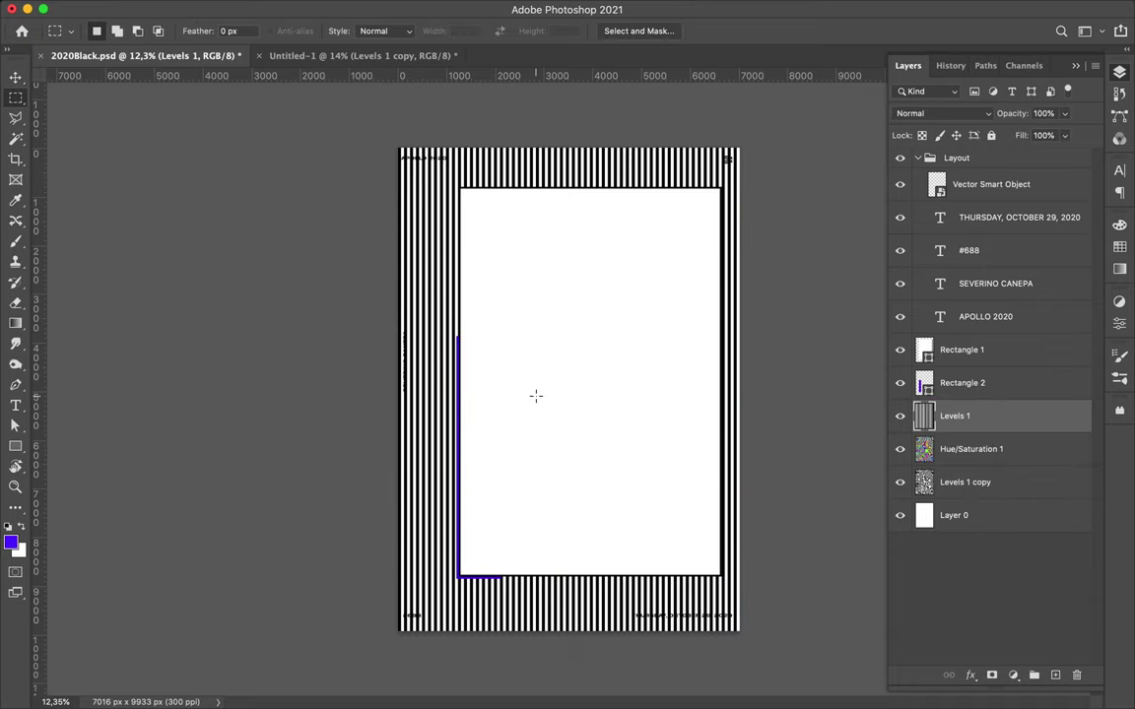
drag(417, 172, 547, 209)
key(v)
drag(634, 392, 648, 398)
click(681, 245)
key(m)
key(Delete)
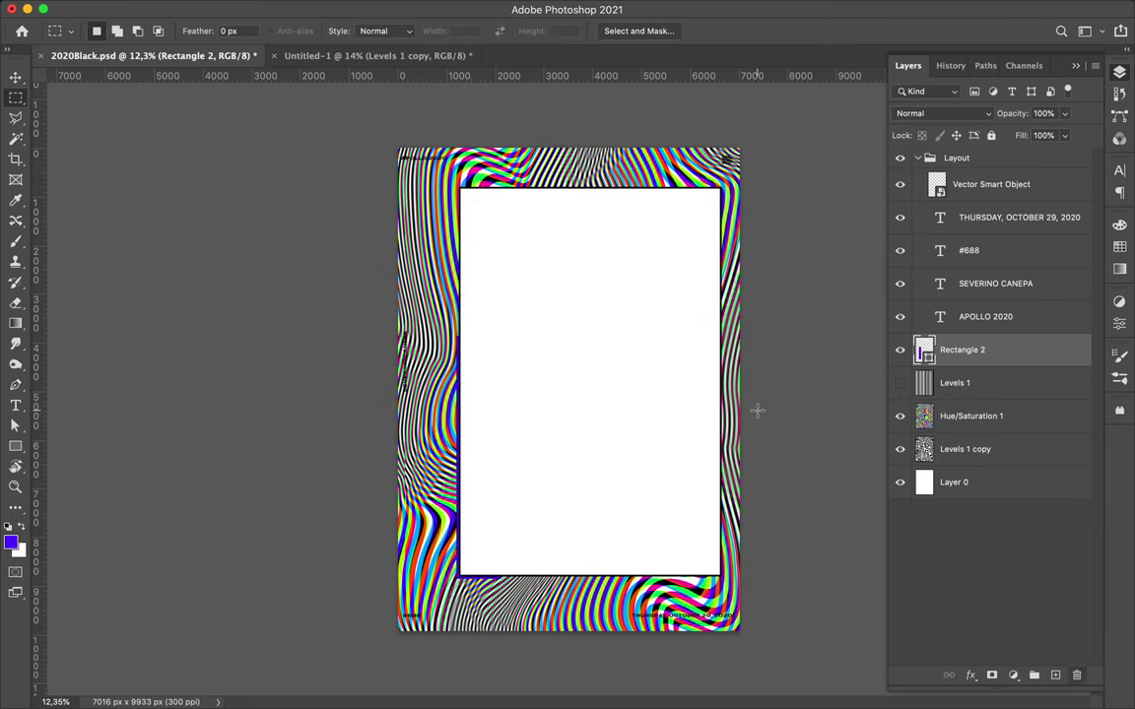
key(a)
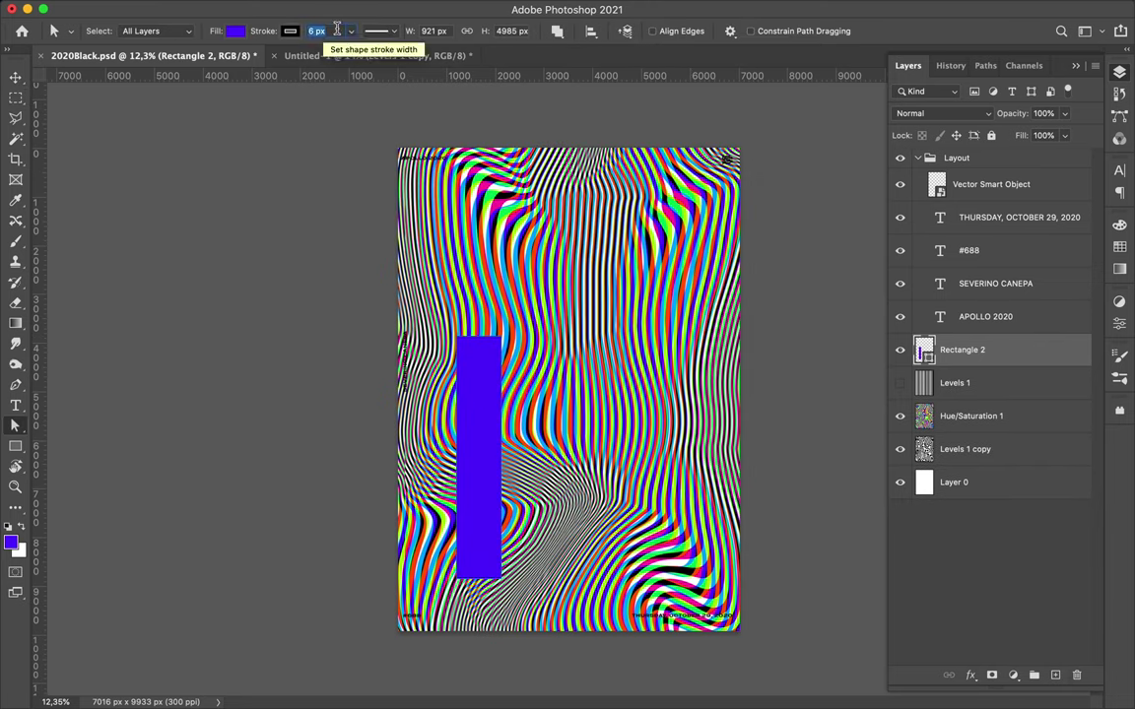
key(v)
- Add a new layer with a black-and-white striped strip beside the bar and draw a line across it
key(ctrl+shift+alt+n)
drag(481, 459, 526, 492)
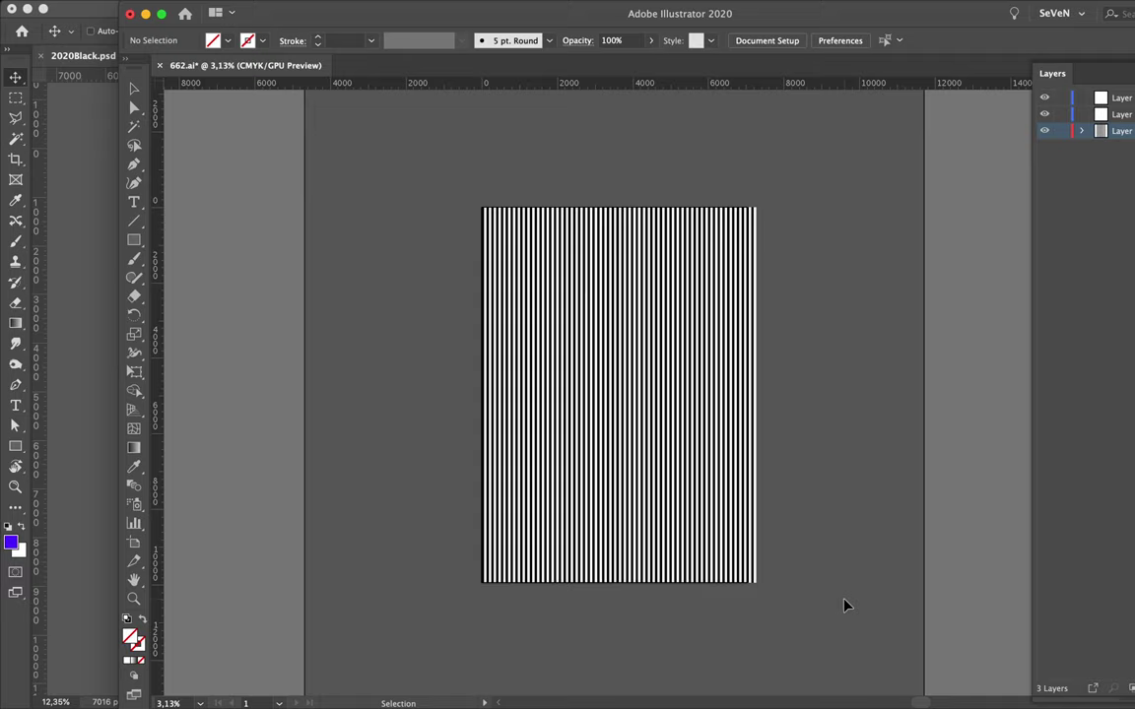
key(backslash)
drag(463, 237, 472, 554)
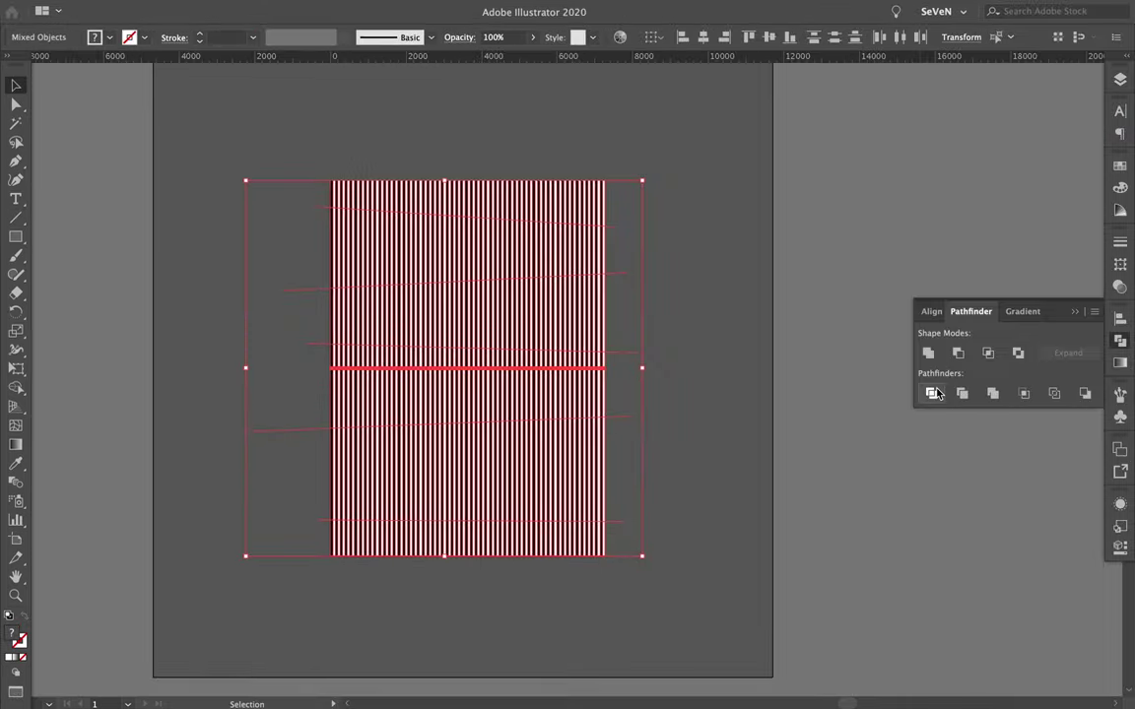
- Divide the stripes along the drawn lines and shear the top band into a tilted roof
click(932, 393)
drag(310, 203, 569, 223)
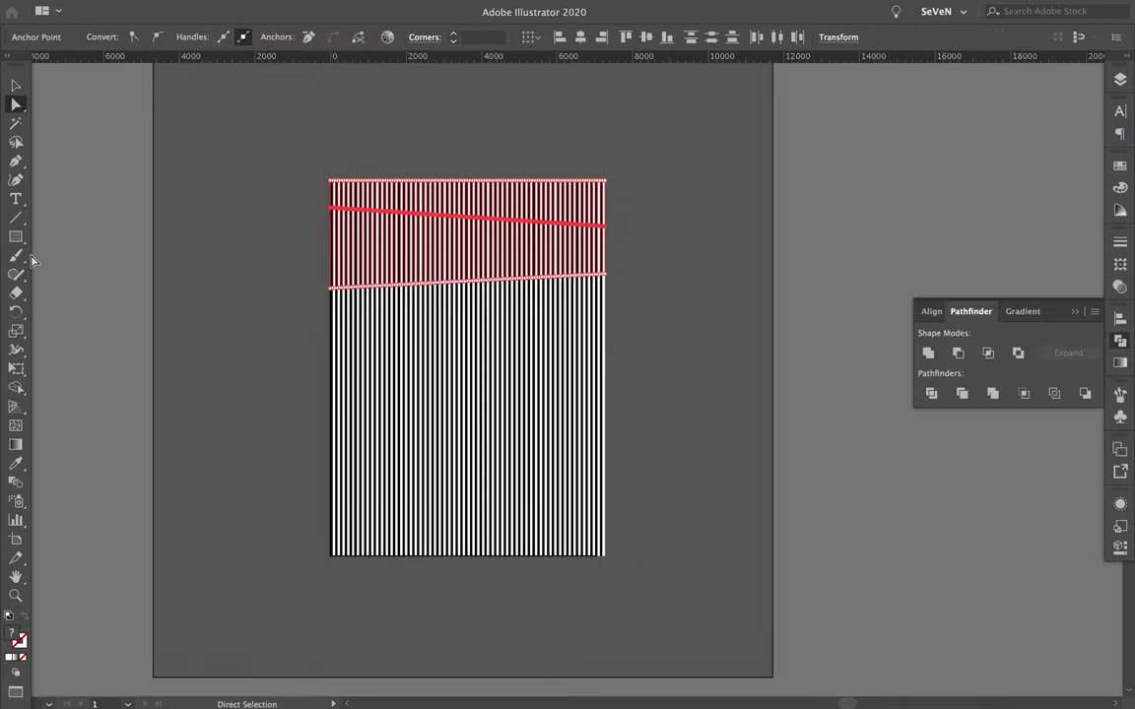
click(16, 331)
drag(16, 331, 69, 318)
click(288, 323)
mouse_move(434, 189)
mouse_down()
mouse_move(468, 212)
mouse_move(434, 148)
mouse_up()
- Shear the middle bands into a fan, pulling its apex above the page and its corner outward
key(a)
mouse_move(296, 261)
mouse_down()
mouse_move(636, 298)
mouse_move(557, 241)
mouse_up()
click(16, 334)
key(a)
key(s)
drag(342, 317, 368, 316)
key(a)
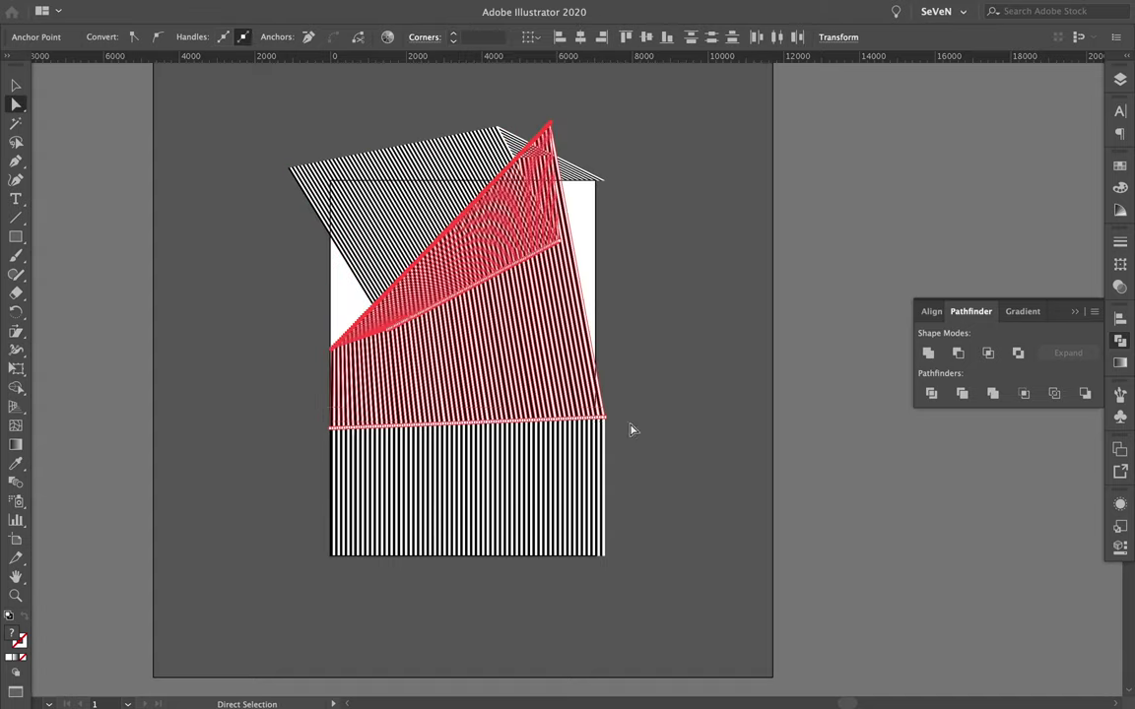
key(s)
drag(542, 271, 335, 316)
- Shear the lower blend and bottom band into an angled plane, then select and copy the whole artwork
key(a)
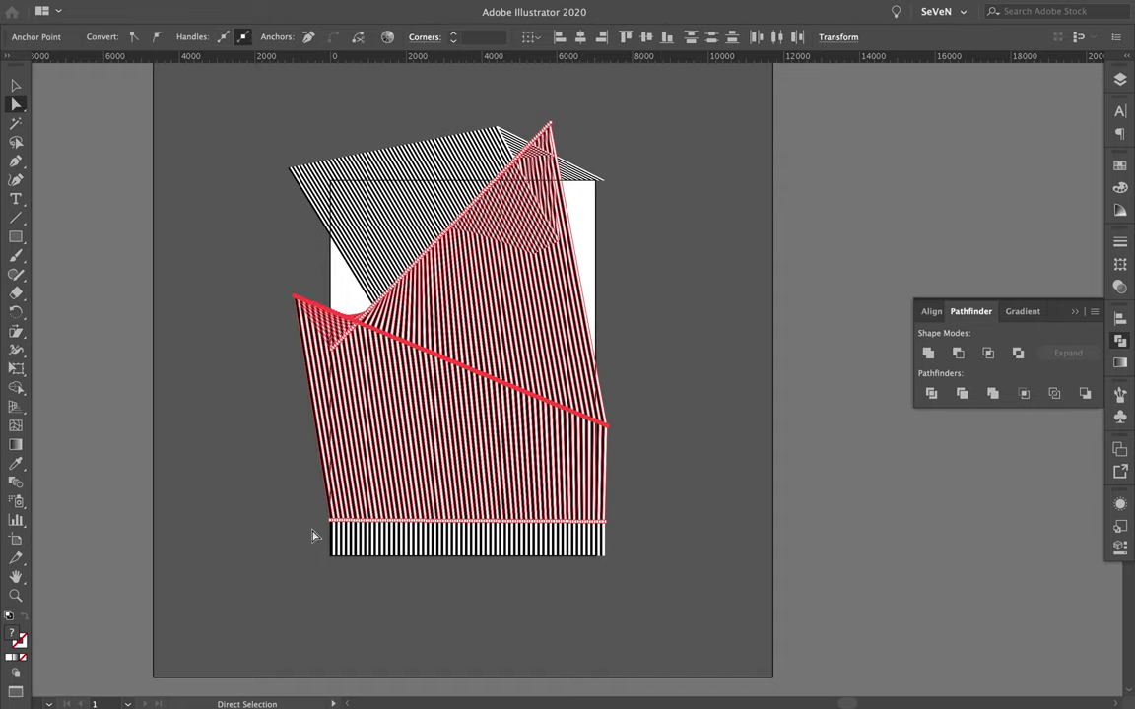
click(318, 483)
key(s)
drag(354, 472, 325, 468)
mouse_move(383, 434)
mouse_down()
mouse_move(364, 394)
mouse_move(380, 461)
mouse_up()
key(v)
click(266, 271)
key(ctrl+a)
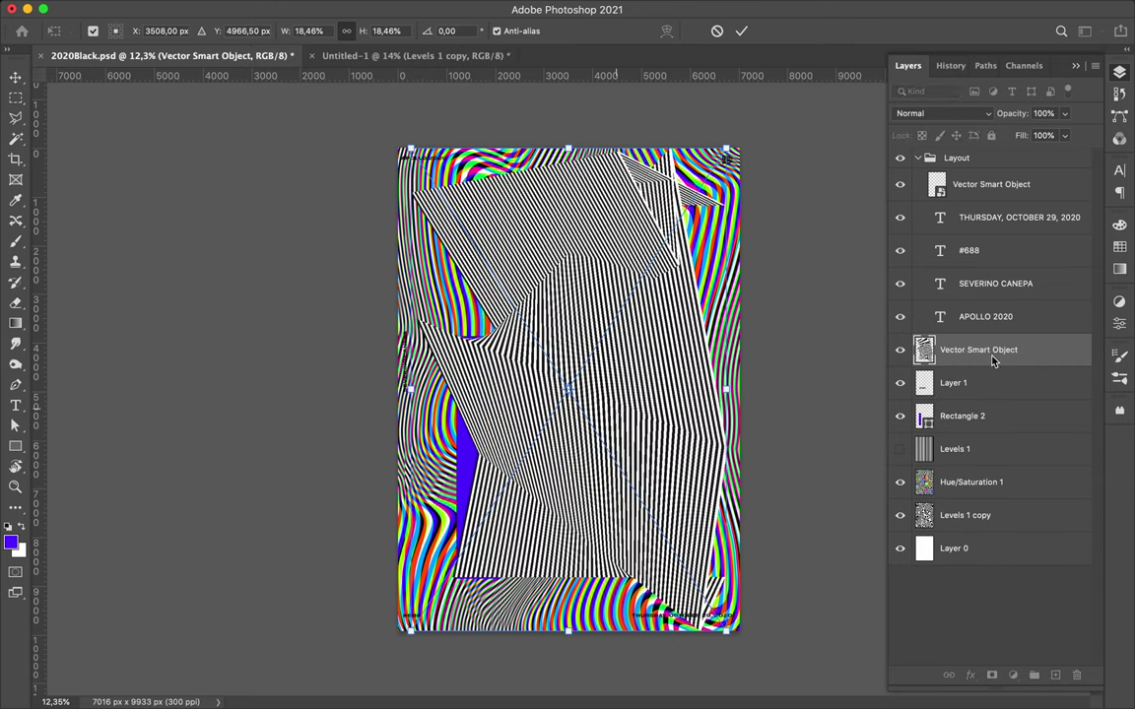
- Move the stripe artwork below Rectangle 2, darken it with a merged Levels adjustment, and stretch its bottom edge
drag(993, 361, 990, 433)
click(1012, 675)
click(936, 452)
drag(893, 464, 911, 464)
key(F7)
shift+click(861, 448)
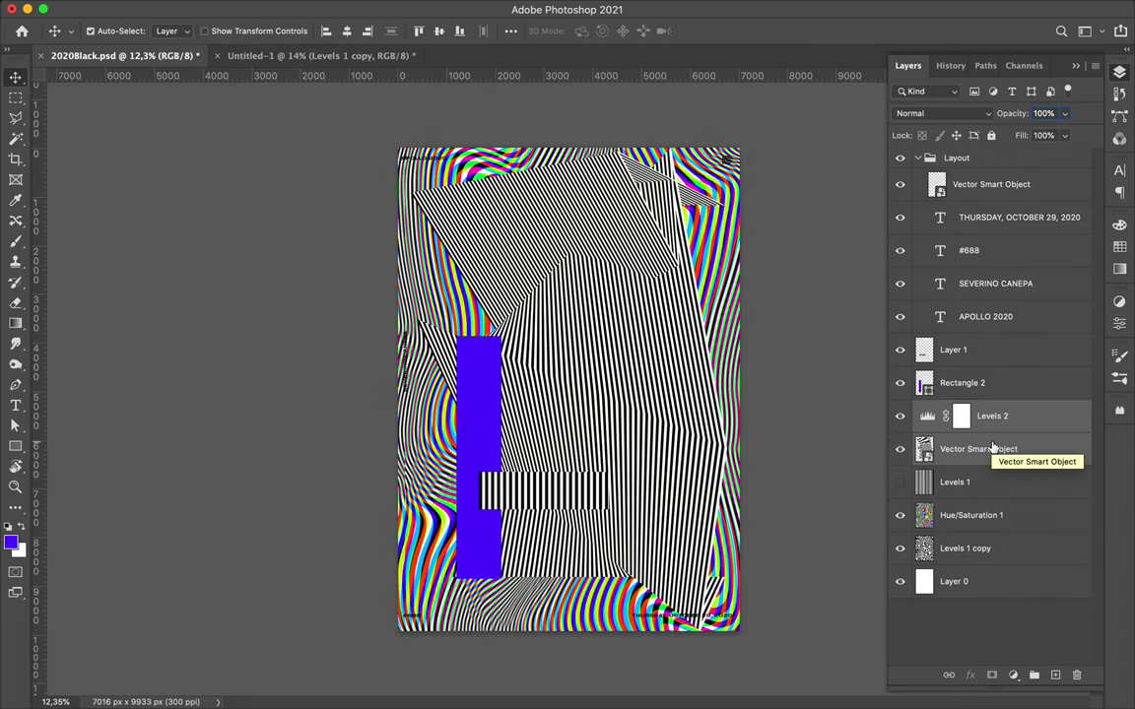
key(ctrl+e)
key(ctrl+t)
drag(567, 649, 559, 579)
key(Return)
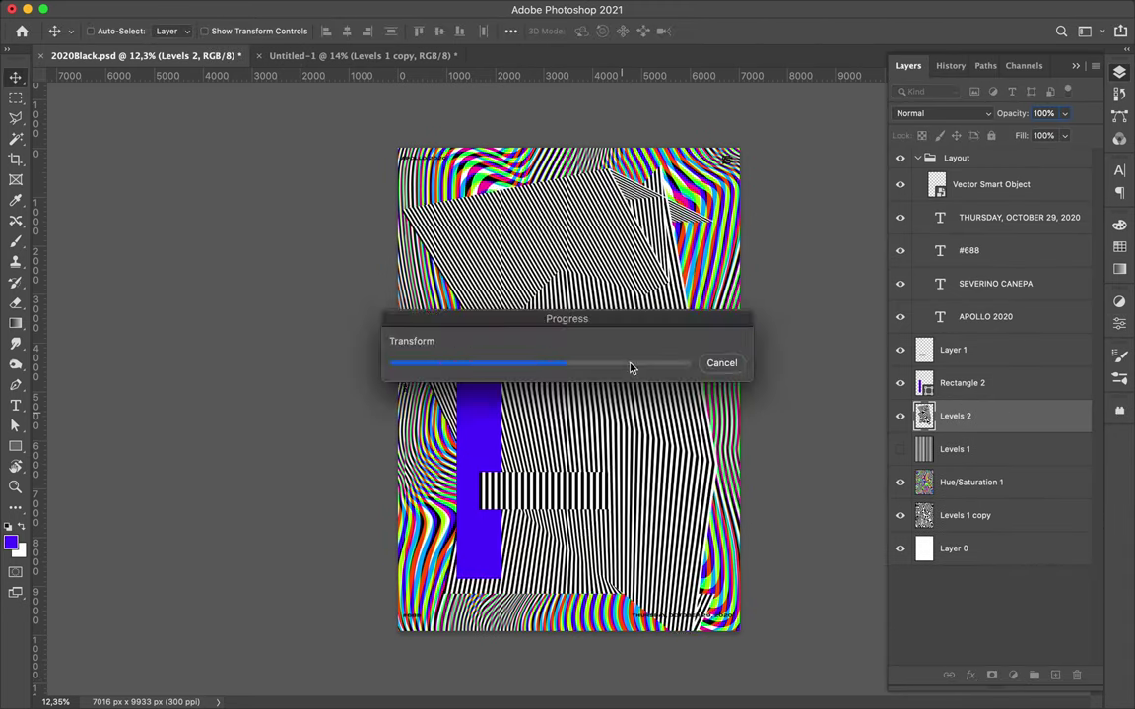
- Make the violet bar shorter and wider at the lower left, then add an empty Layer 2
ctrl+click(473, 394)
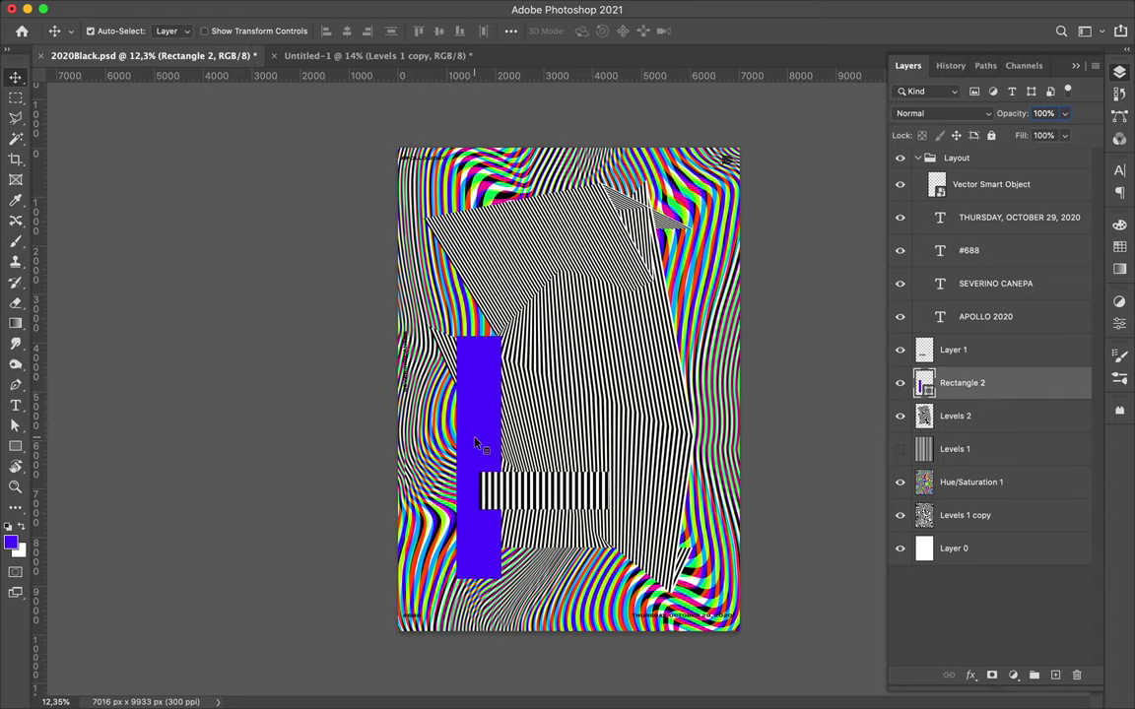
key(ctrl+t)
drag(479, 337, 478, 434)
drag(456, 508, 421, 507)
key(Return)
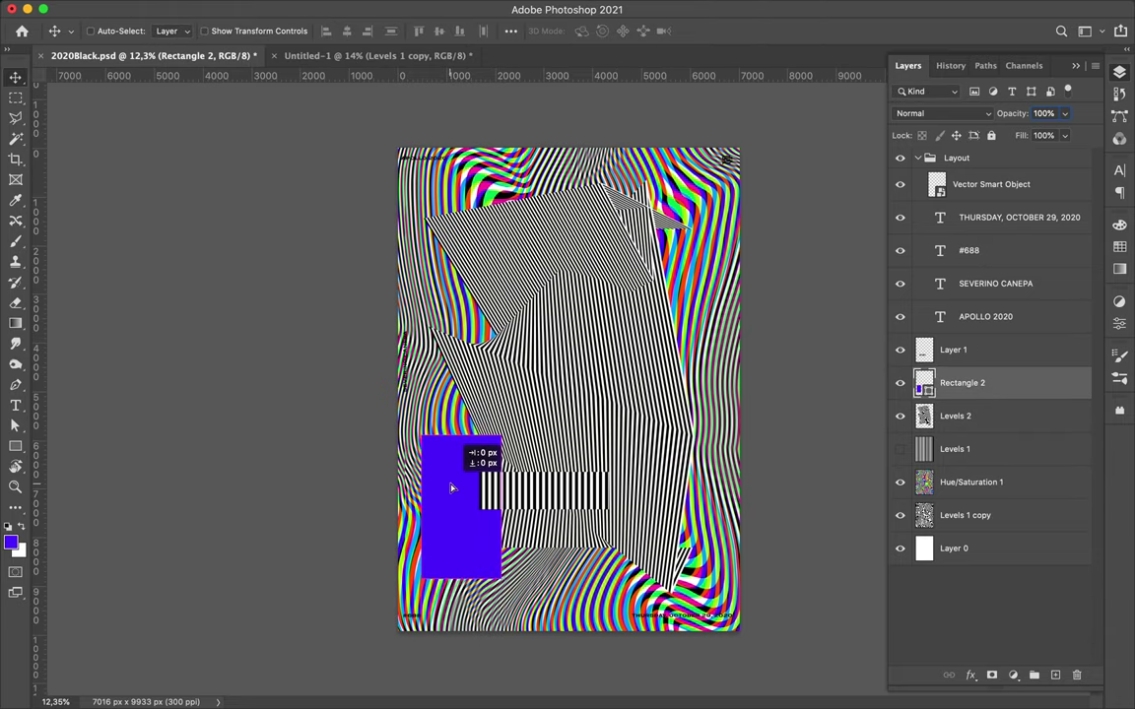
key(ctrl+shift+alt+n)
- Gaussian-blur the black shadow shape and lower its layer fill to 75%
key(b)
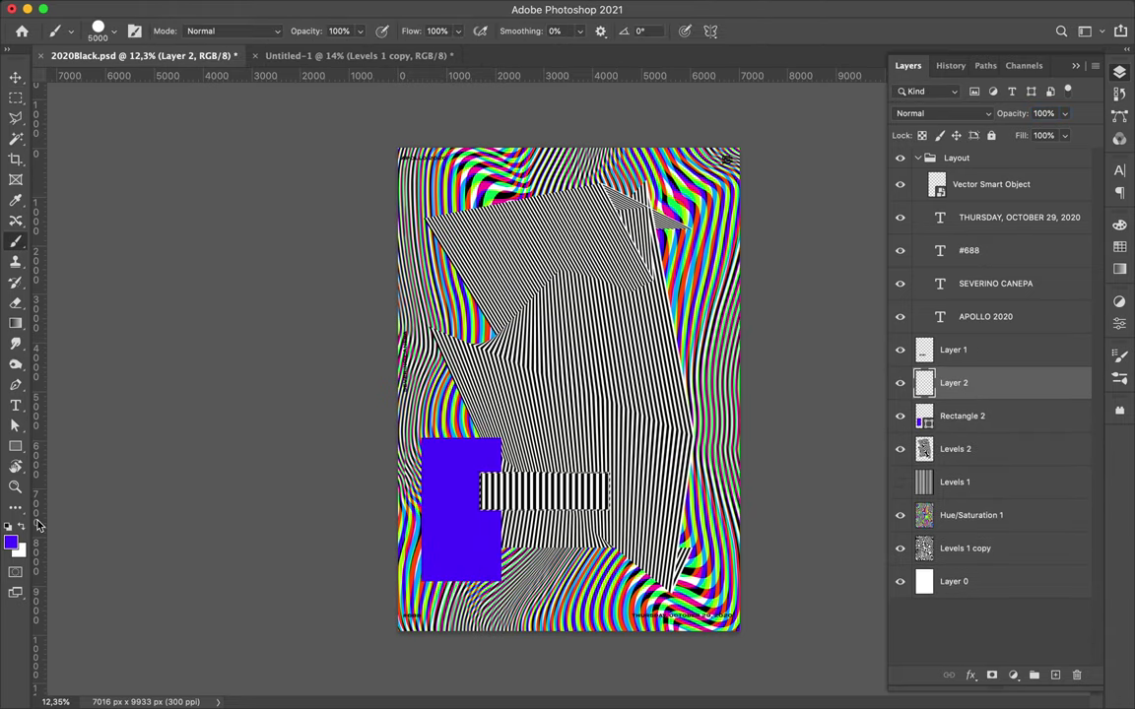
key(m)
click(367, 3)
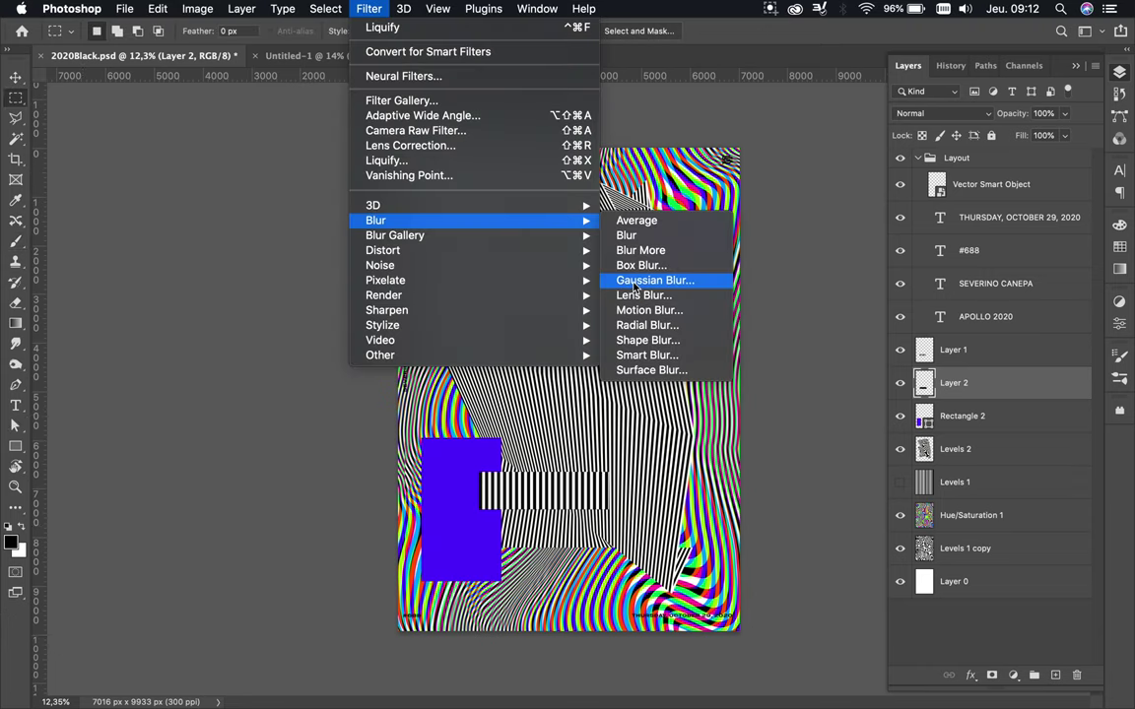
click(641, 281)
key(Return)
drag(1065, 135, 1050, 157)
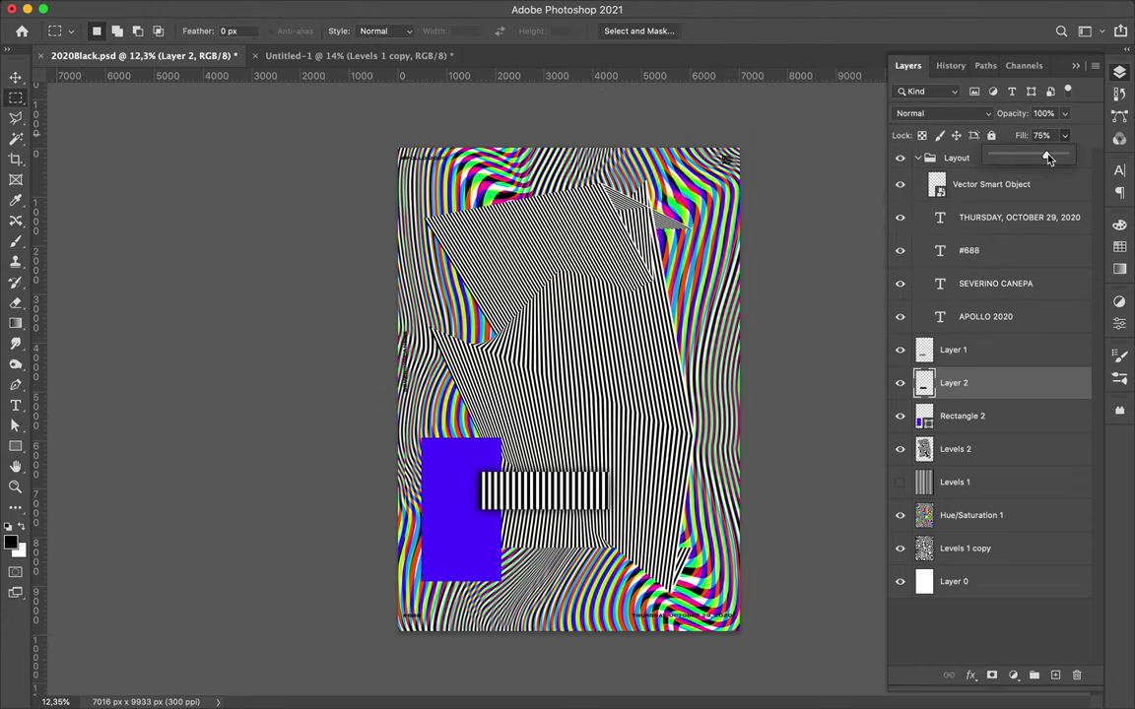
click(925, 383)
- Fill the Layer 2 shadow with black in Normal mode and lower its fill to 59%
key(v)
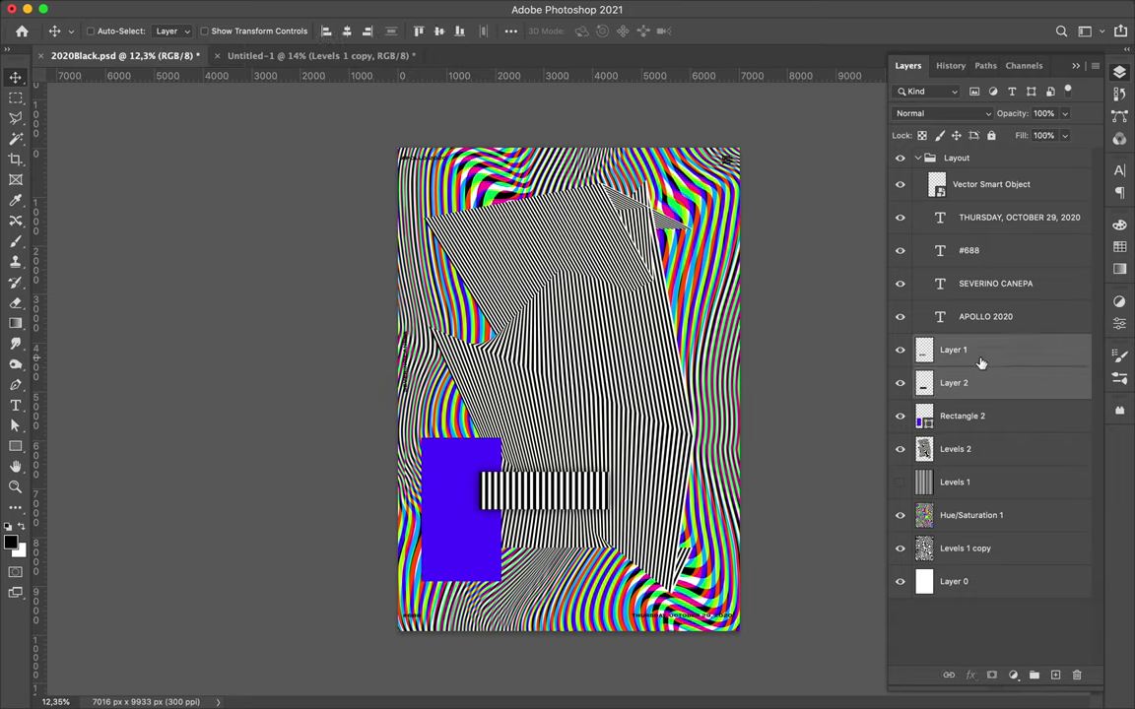
key(Delete)
click(981, 453)
key(ctrl+z)
key(b)
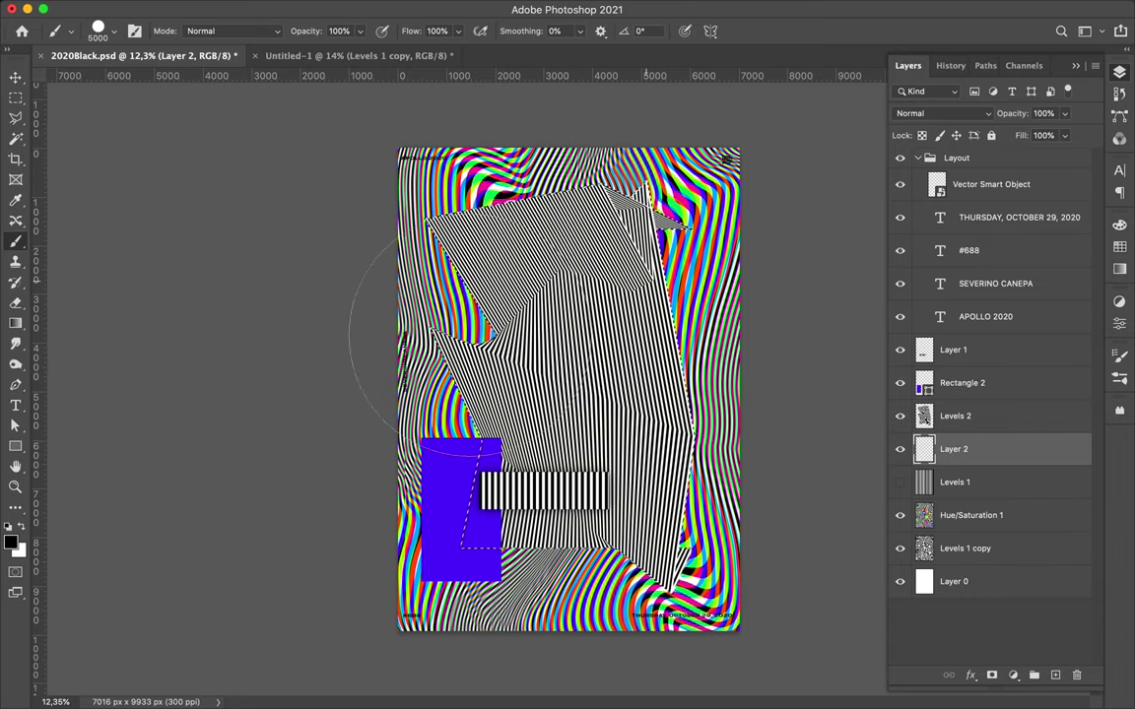
key(m)
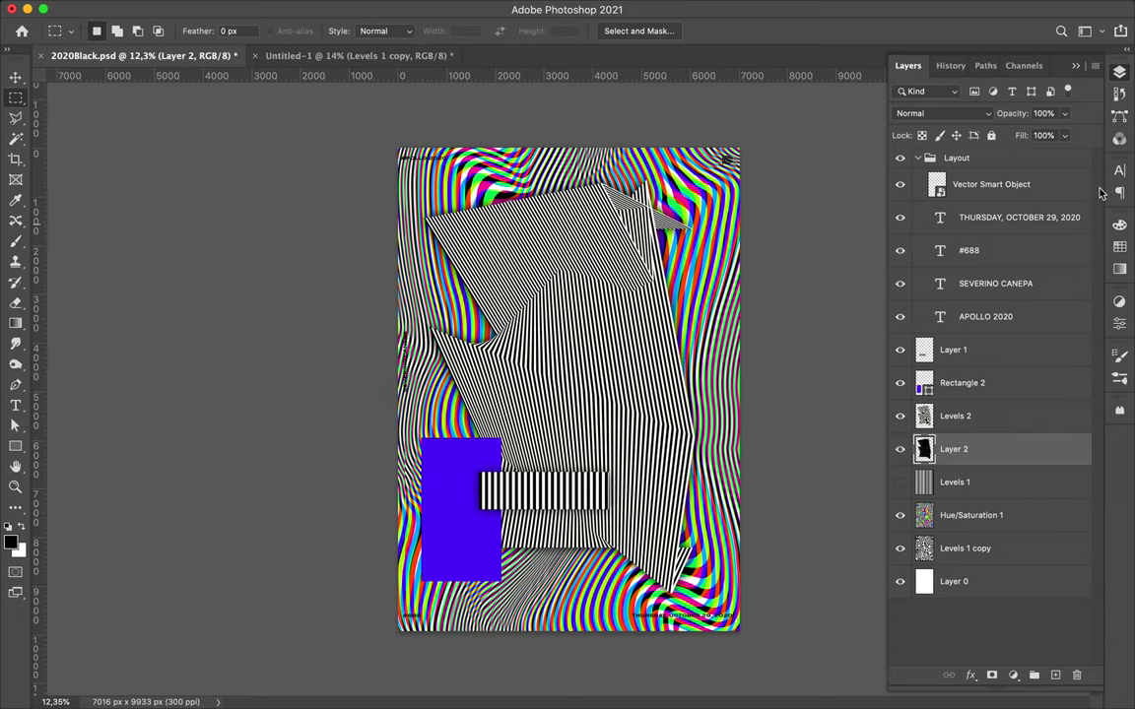
click(944, 113)
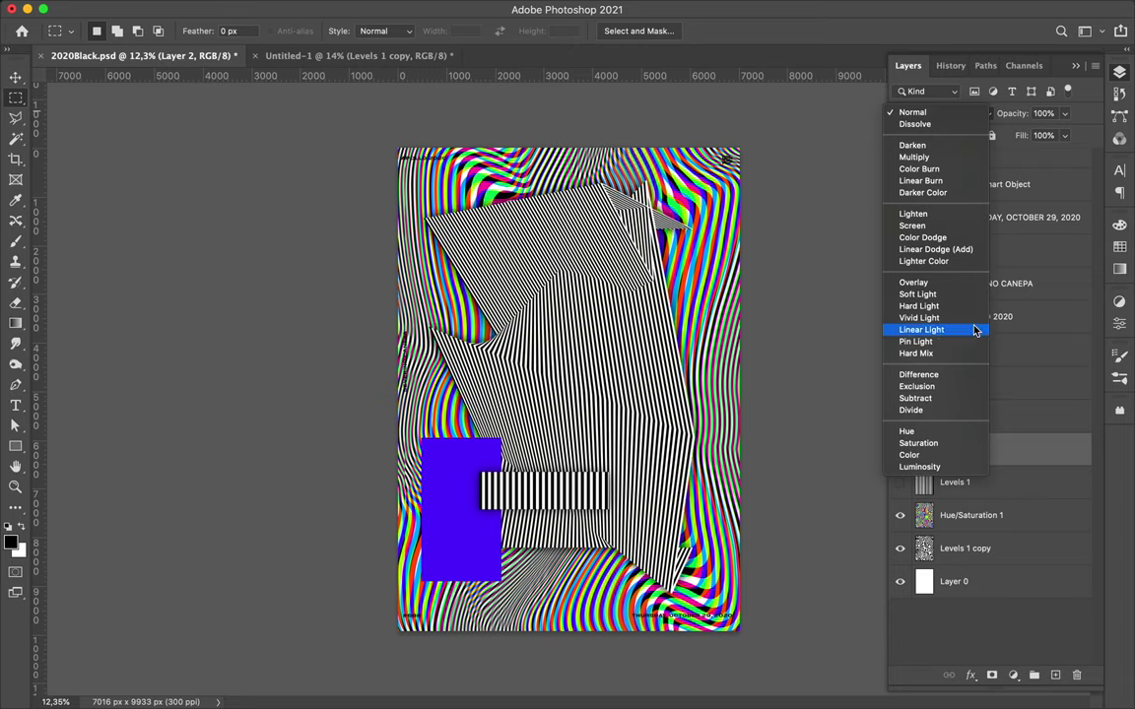
click(952, 113)
click(1064, 135)
drag(1061, 157, 1037, 157)
- Warp the Layer 2 shadow to sit behind the folded stripes
key(ctrl+t)
click(720, 30)
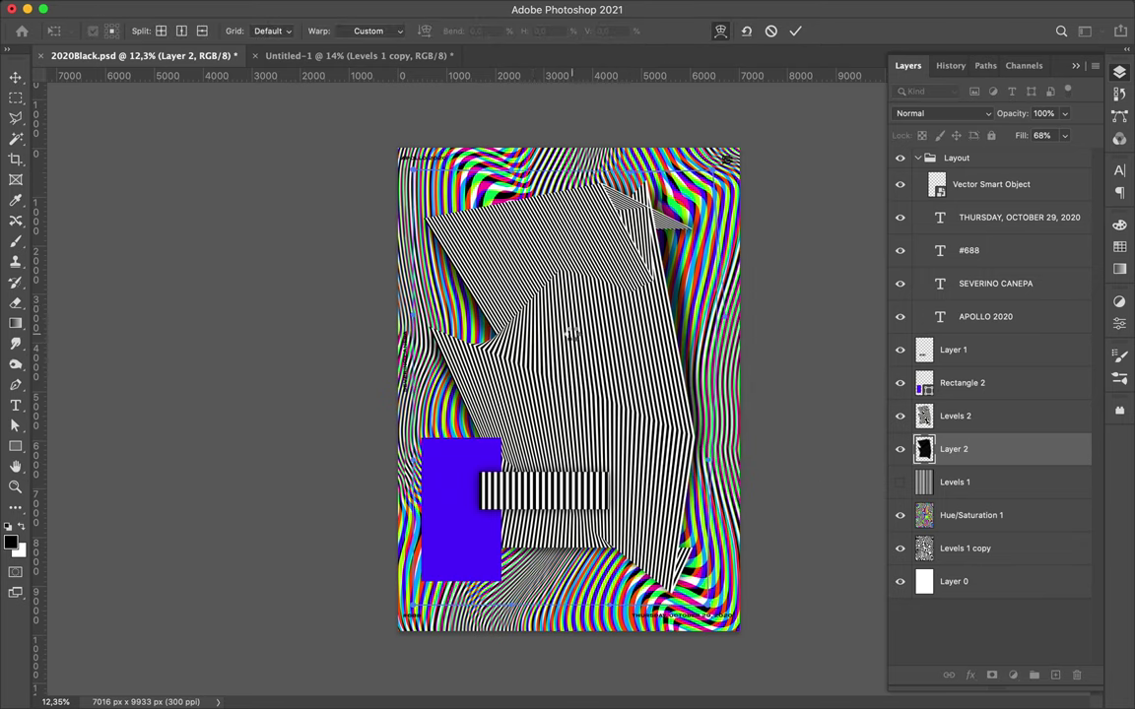
key(Return)
click(961, 382)
- Try a blurred black shadow layer under the violet block, then delete it
key(ctrl+shift+alt+n)
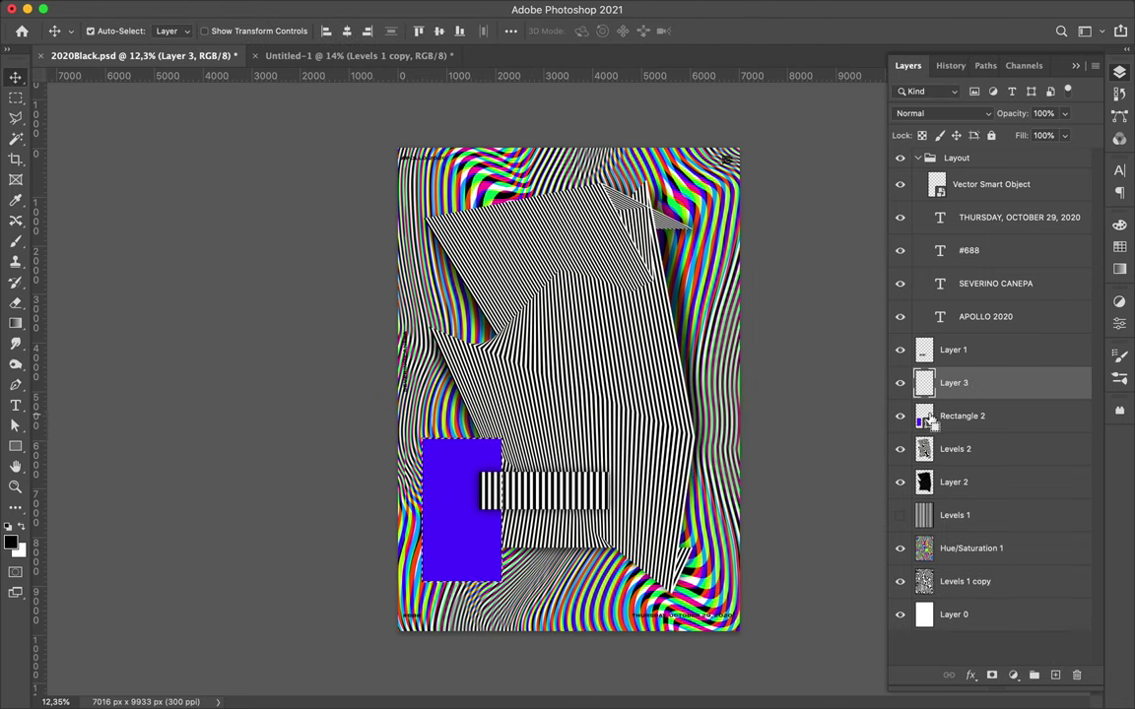
key(b)
drag(433, 464, 381, 494)
key(m)
click(373, 8)
click(392, 35)
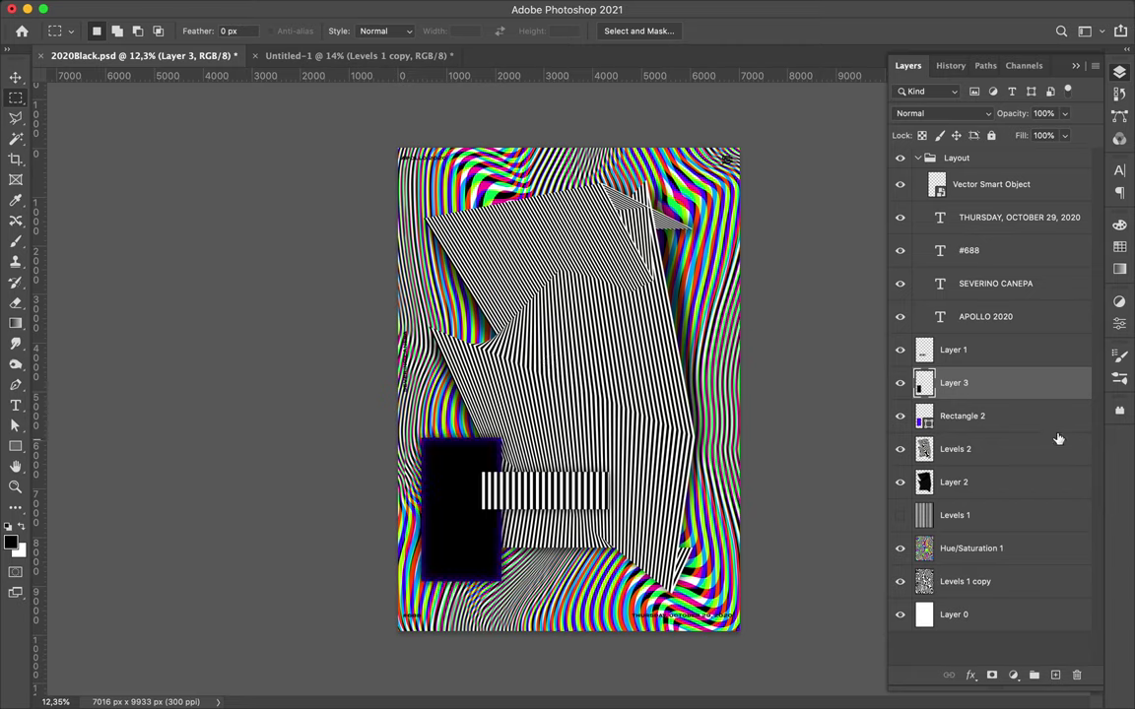
drag(953, 383, 937, 426)
key(Delete)
- Nudge the violet Rectangle 2 block right and up, then select the Levels 1 copy layer
key(v)
drag(541, 440, 557, 431)
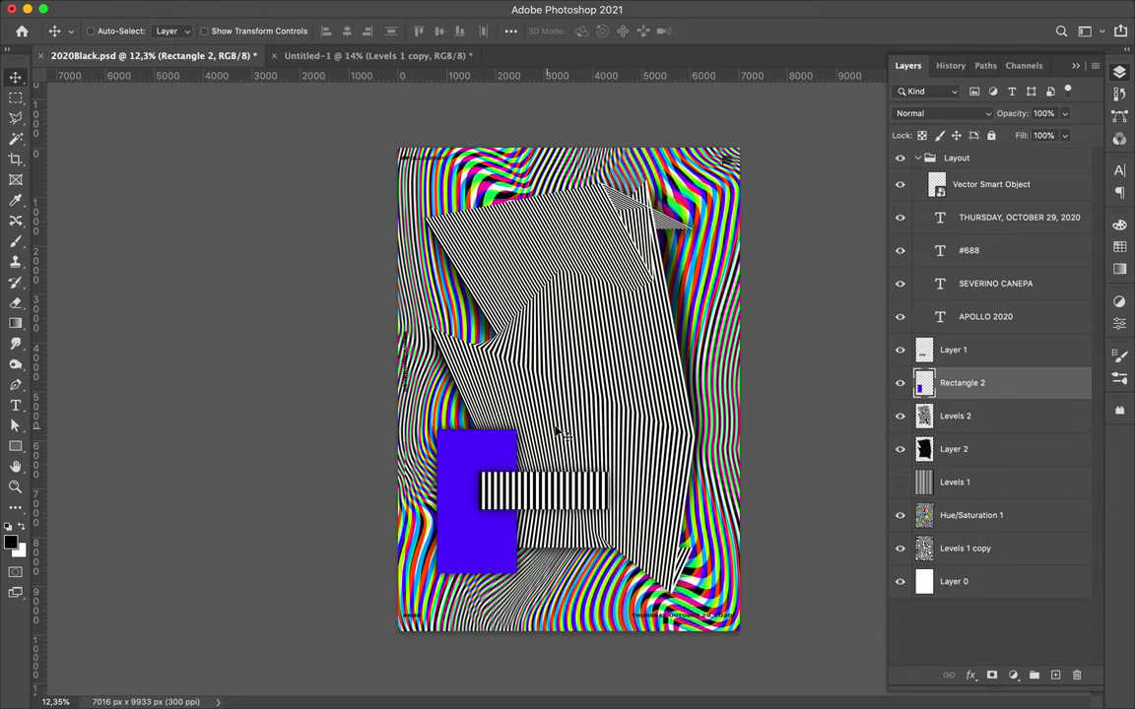
key(alt+bracketleft)
key(alt+shift+bracketleft)
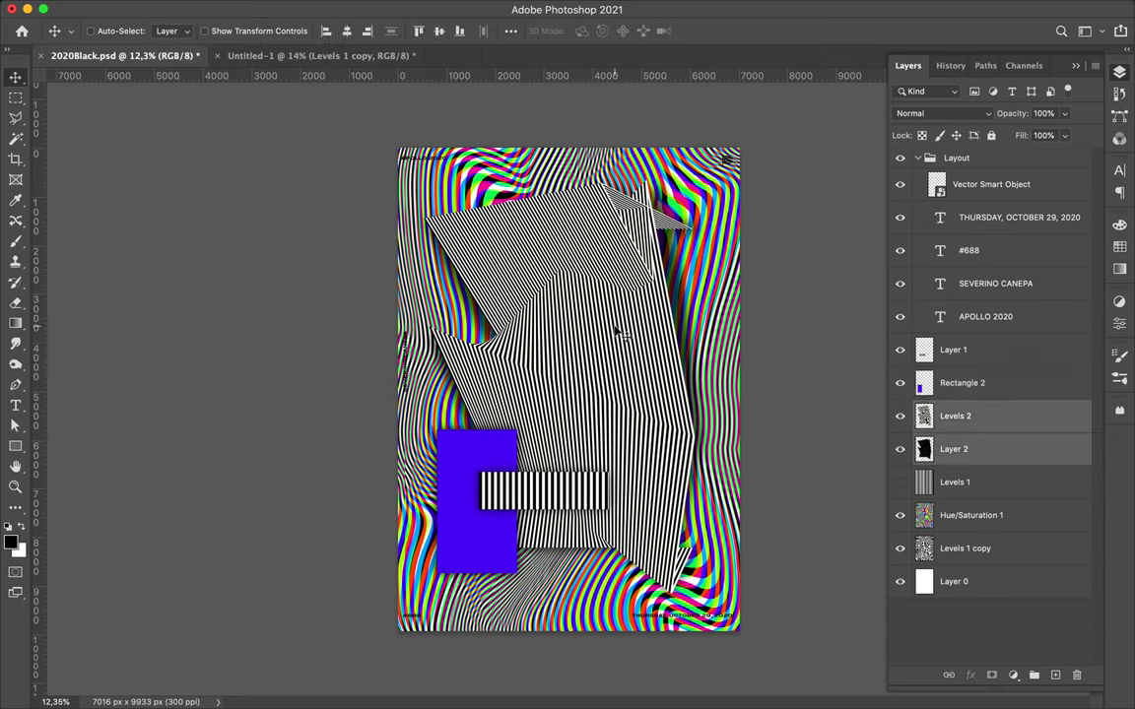
click(946, 482)
click(970, 554)
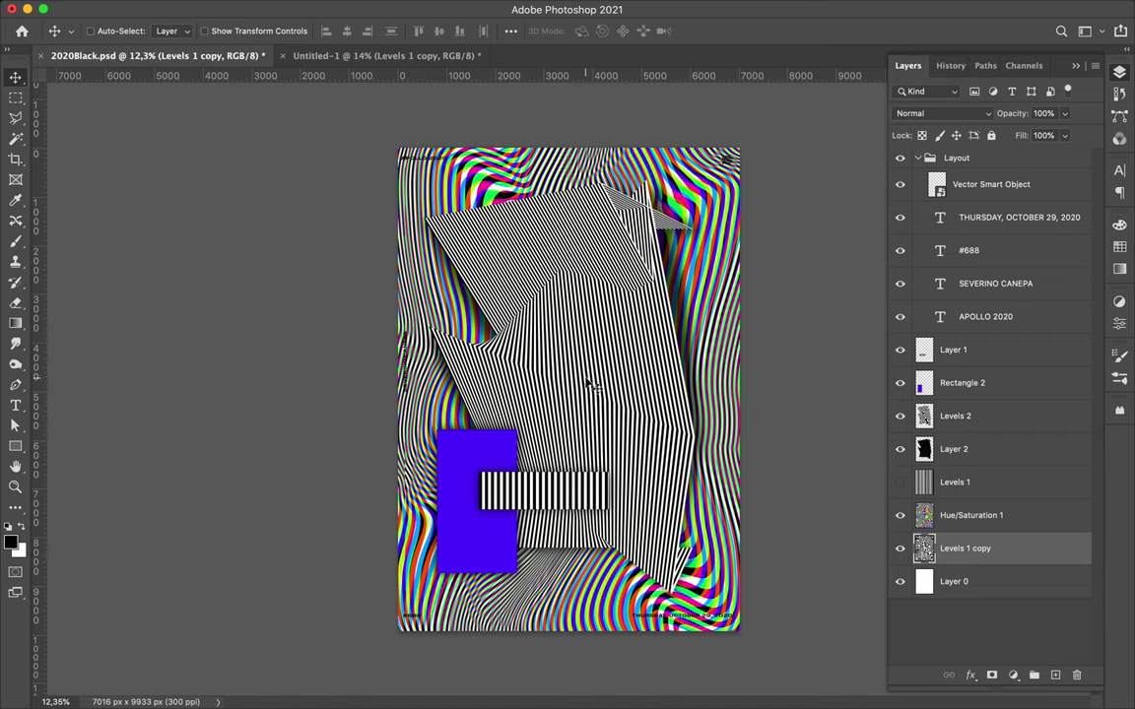
drag(15, 446, 109, 443)
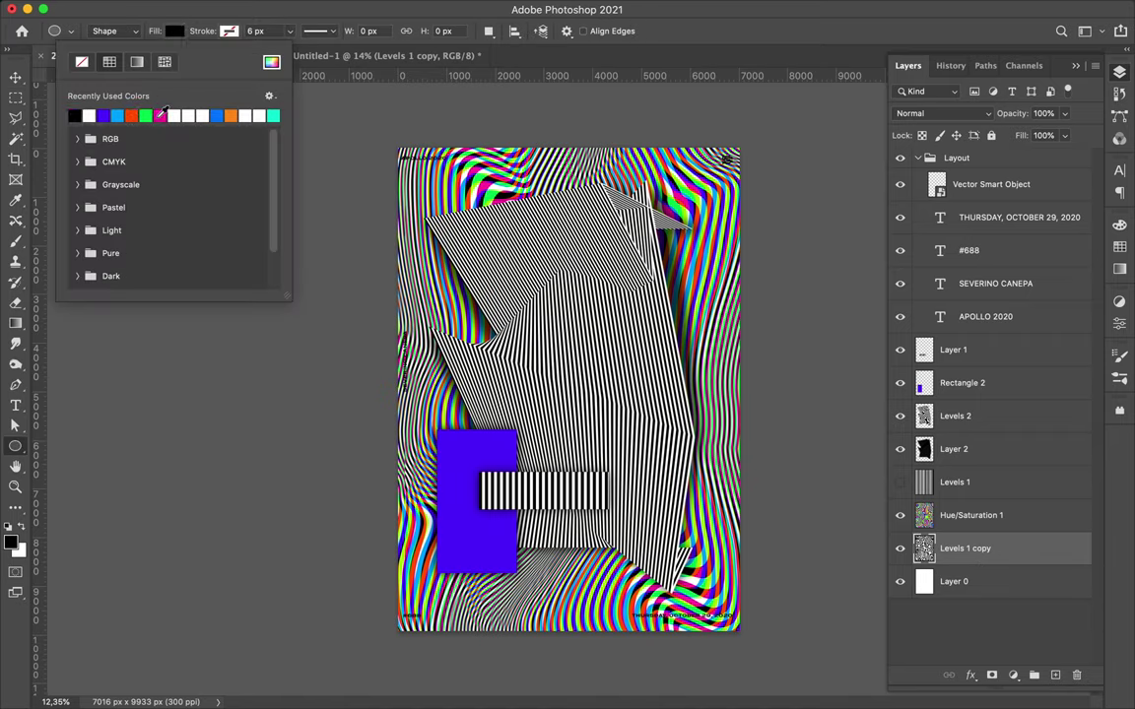
- Draw a magenta circle and hide the Levels 1 layer
click(150, 103)
drag(613, 267, 706, 360)
key(v)
click(1120, 72)
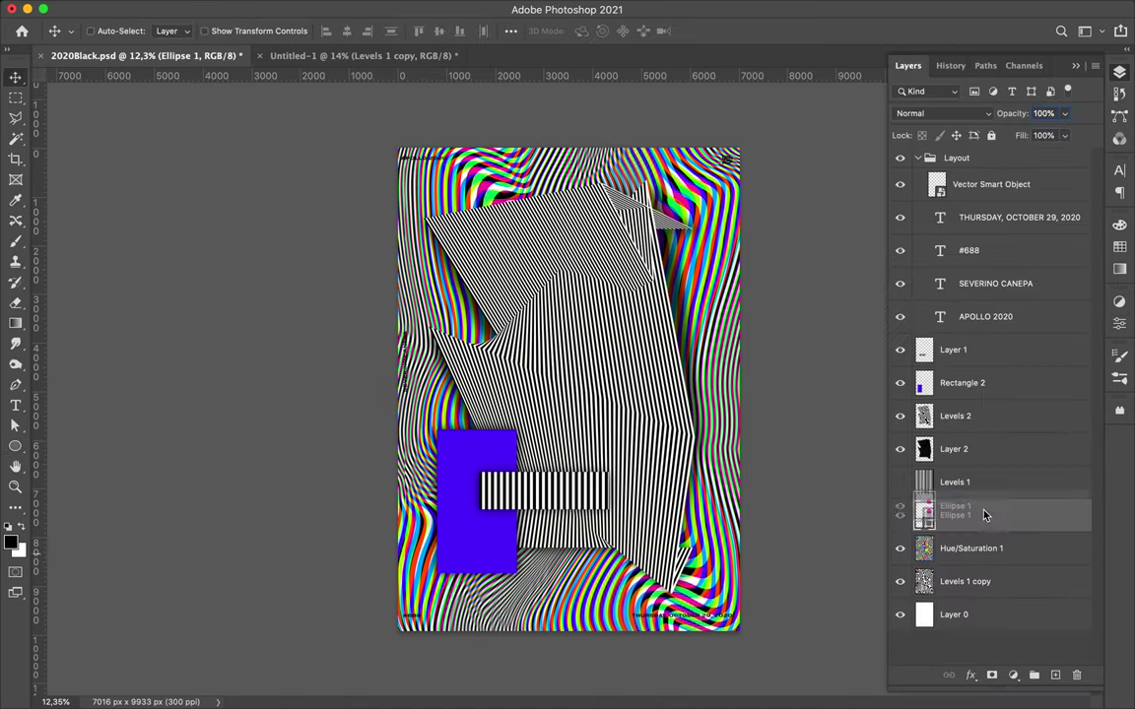
click(899, 482)
- Draw two small magenta ellipses and move their layers above Levels 2
key(u)
mouse_move(646, 276)
mouse_down()
mouse_move(658, 287)
mouse_move(647, 317)
mouse_up()
drag(693, 250, 699, 258)
shift+click(924, 548)
drag(924, 547, 979, 410)
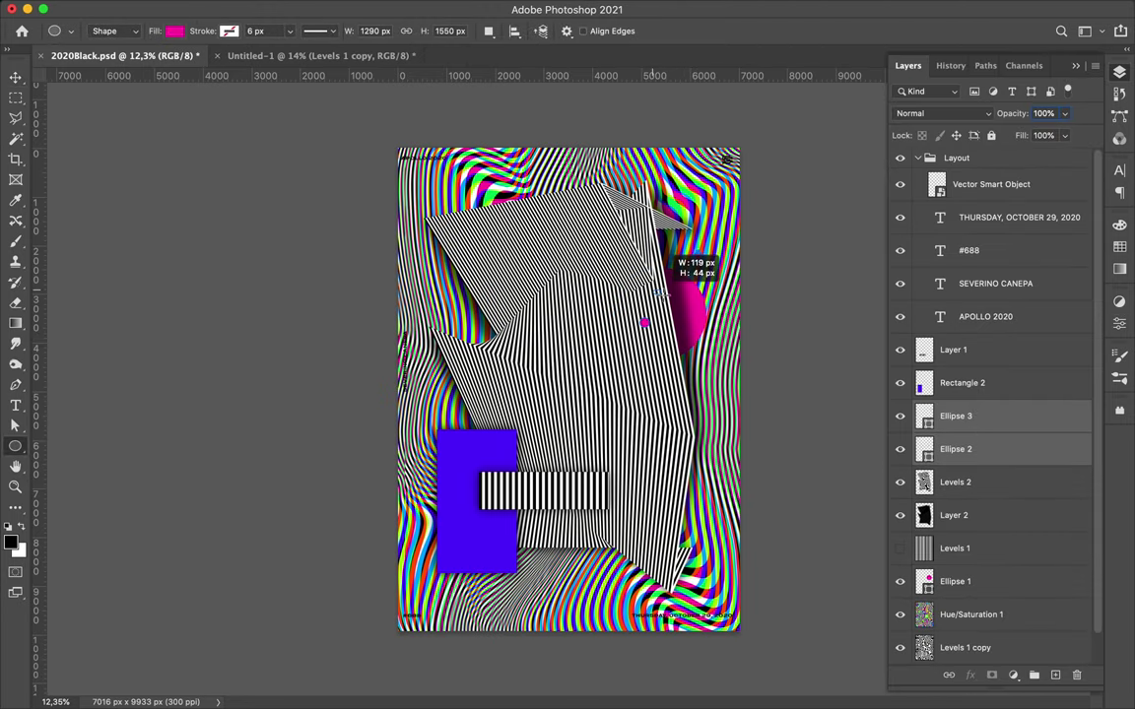
- Add magenta circles near the right edge and over the violet block
drag(662, 292, 674, 303)
mouse_move(461, 461)
mouse_down()
mouse_move(533, 526)
mouse_move(522, 532)
mouse_up()
mouse_move(493, 492)
mouse_down()
mouse_move(466, 455)
mouse_move(505, 496)
mouse_up()
key(F7)
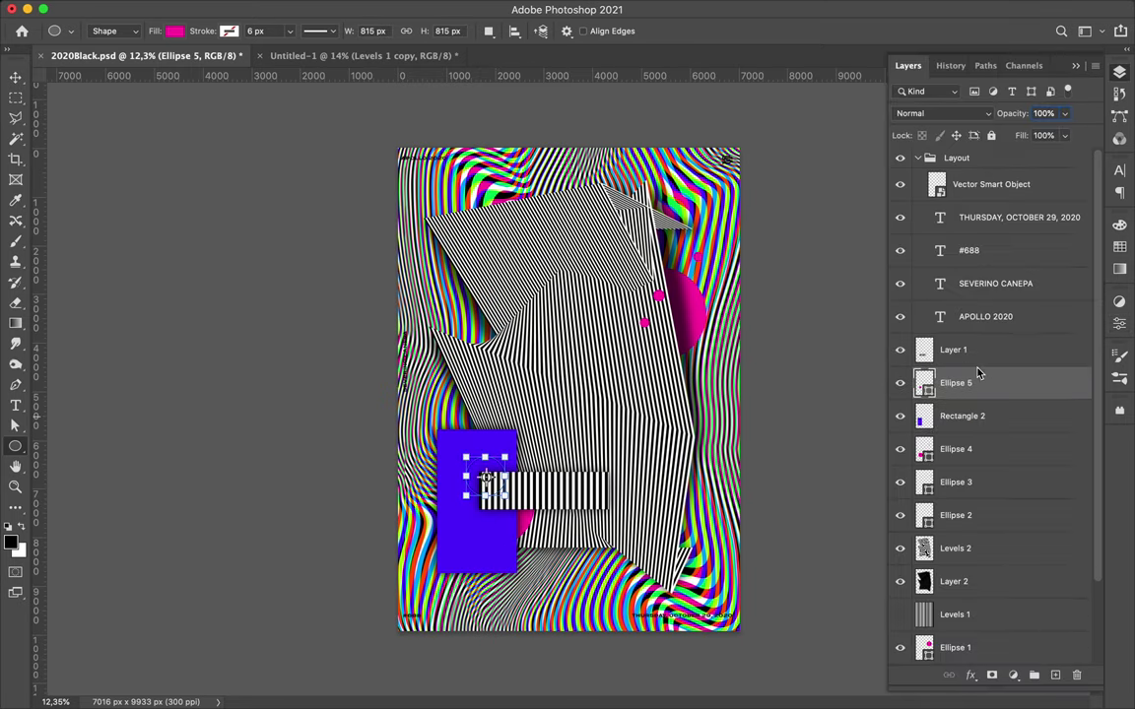
drag(23, 449, 59, 399)
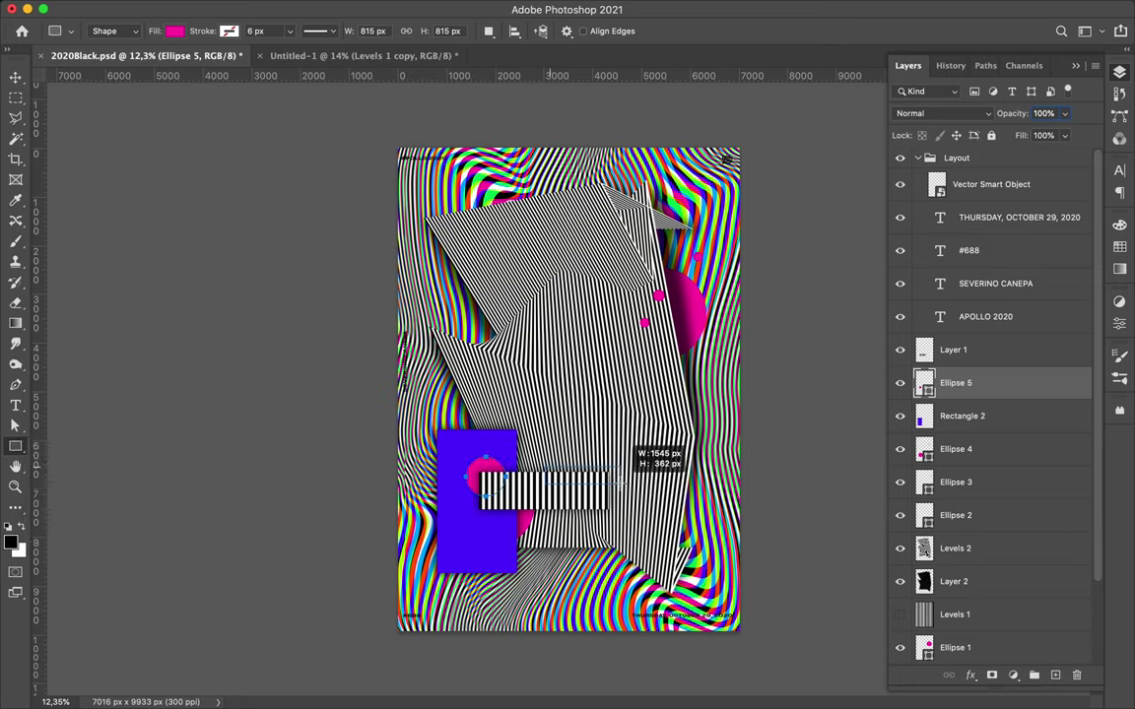
- Draw a magenta rectangle behind the striped bar and a four-sided magenta Shape 1 beneath Layer 2
drag(619, 485, 612, 493)
key(v)
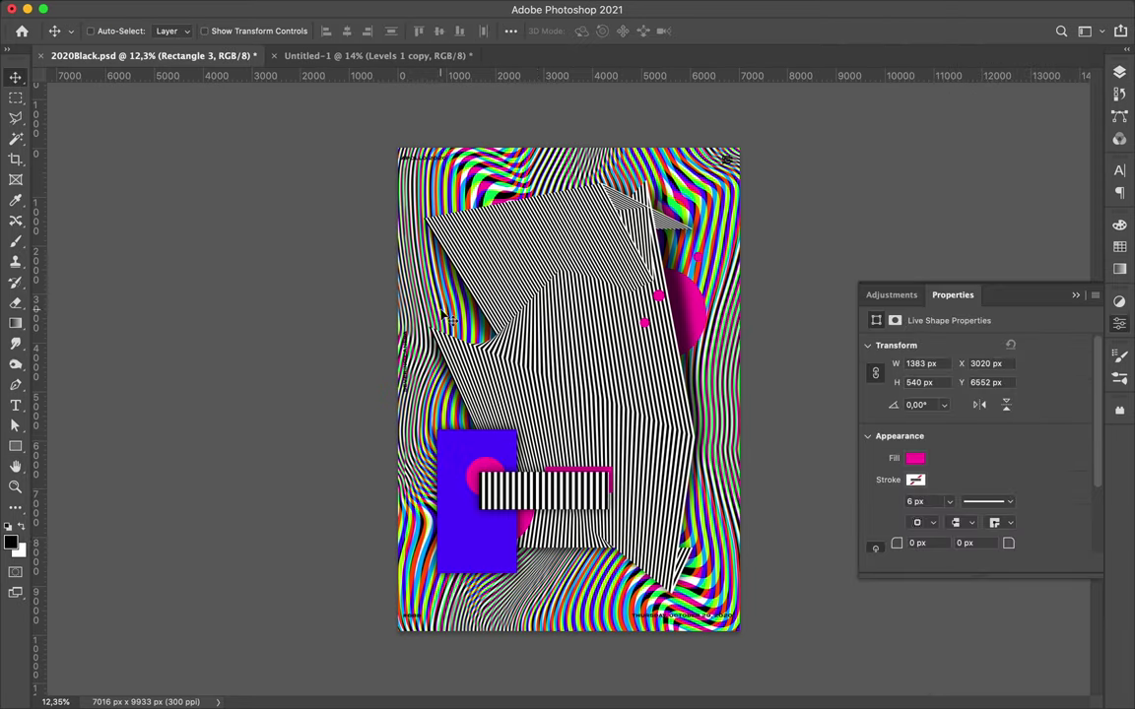
key(p)
click(409, 226)
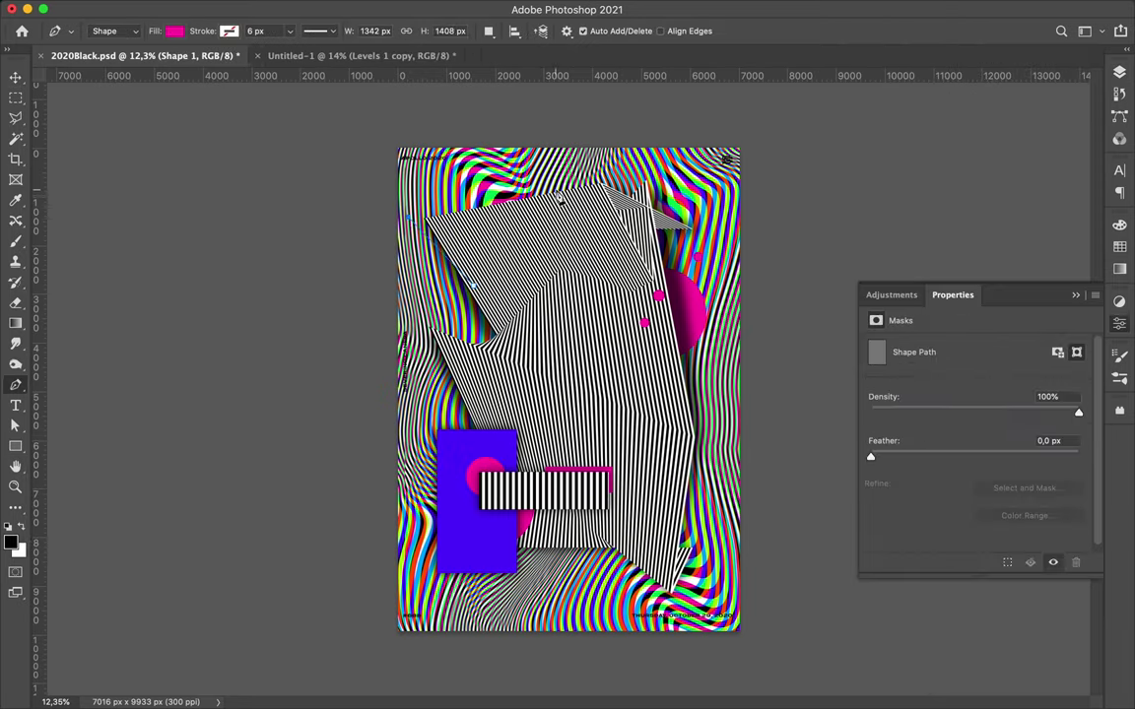
click(559, 227)
click(471, 280)
click(409, 222)
key(F7)
drag(953, 382, 957, 618)
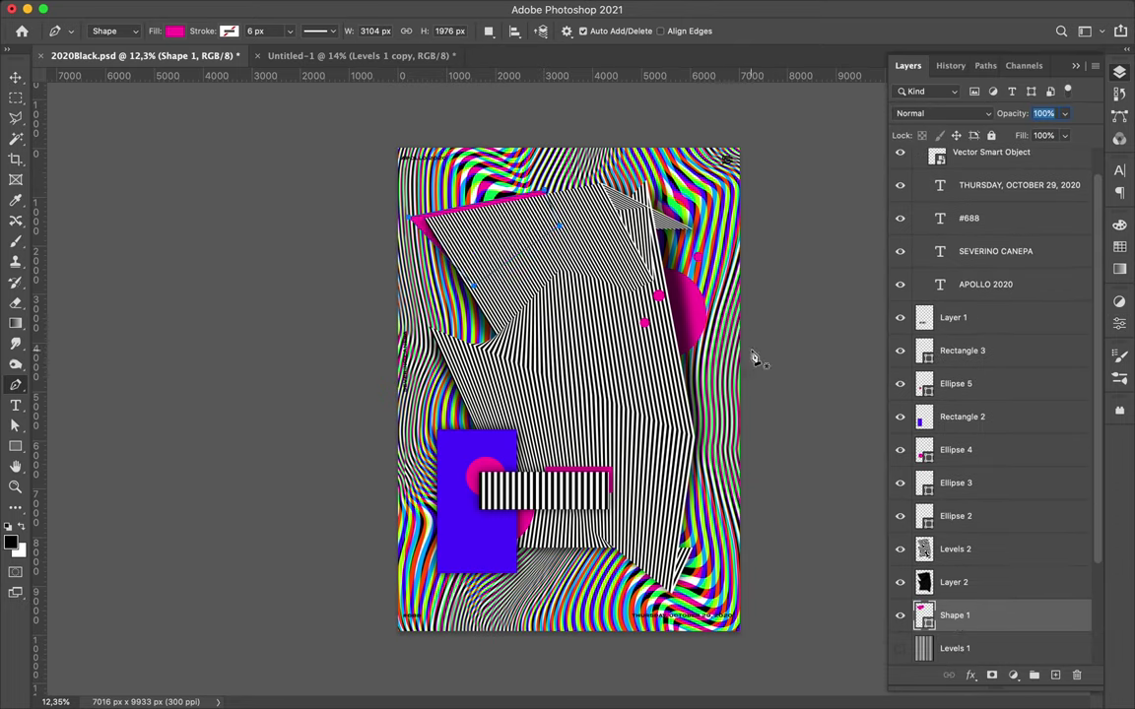
- Change the shape fill to blue and show the Levels 1 straight stripes
click(175, 31)
click(75, 115)
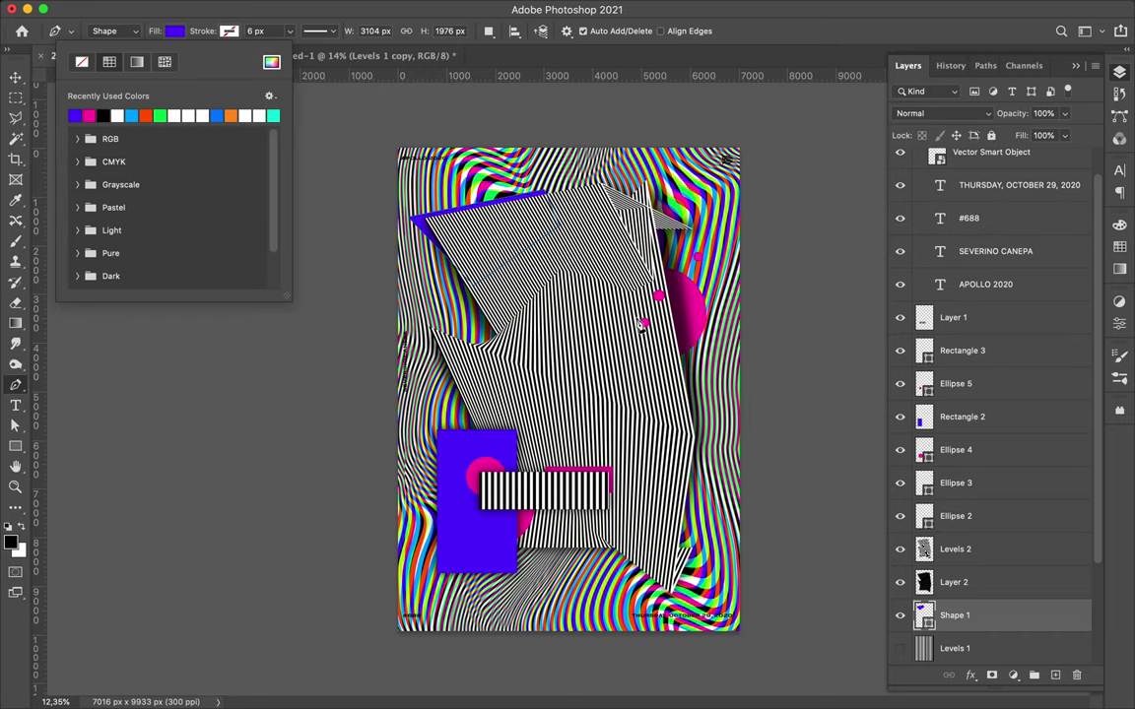
key(v)
key(p)
key(Return)
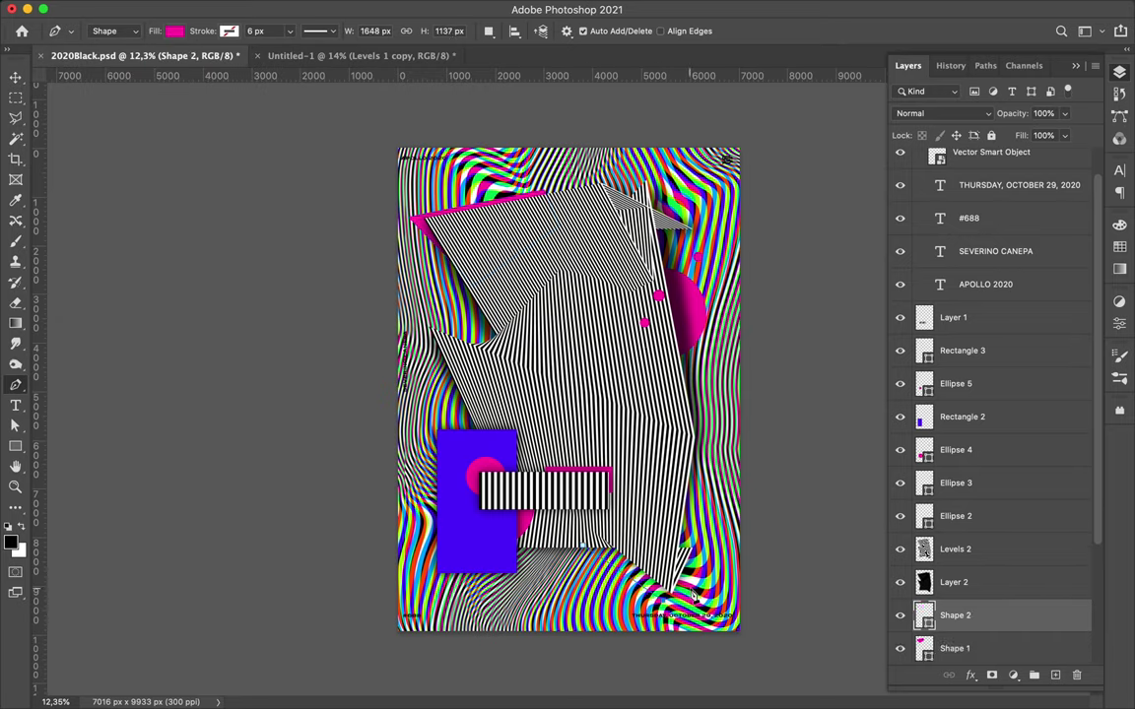
click(181, 28)
key(v)
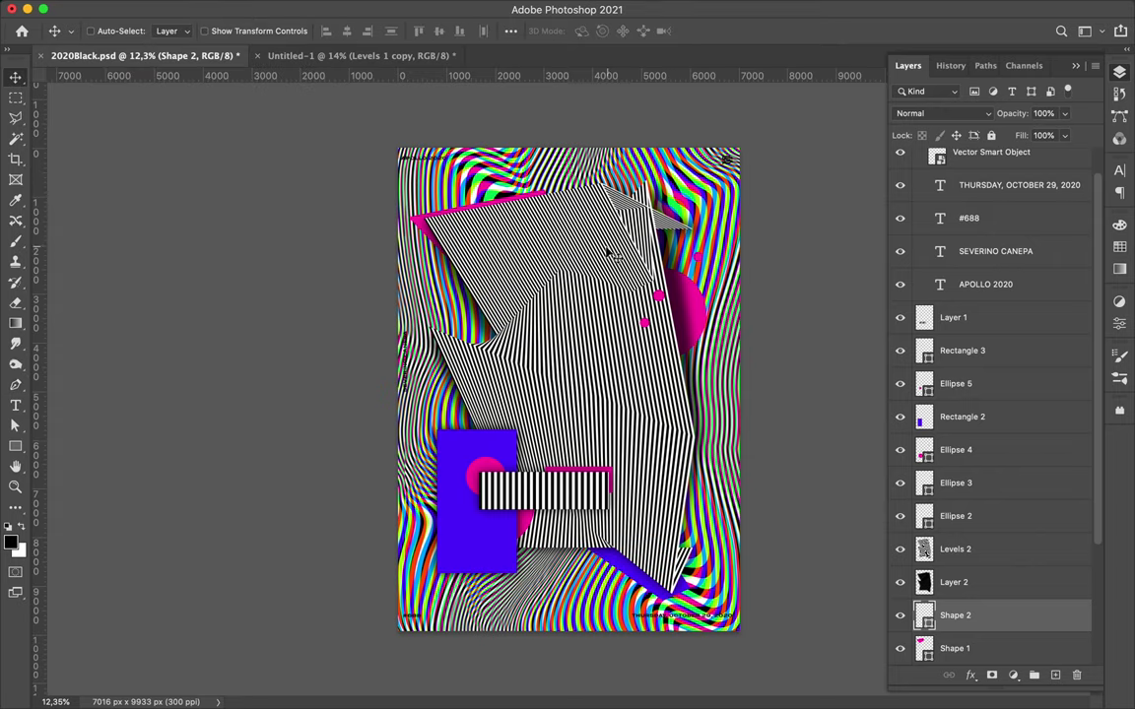
scroll(985, 443, down, 5)
click(970, 516)
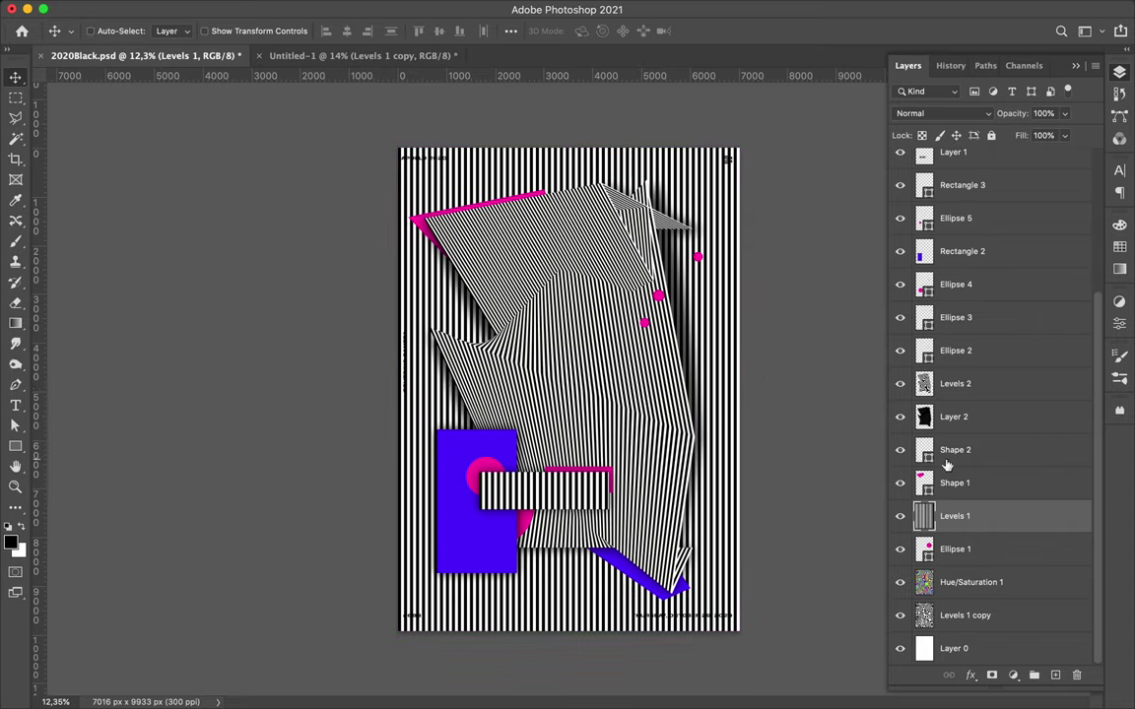
- Duplicate the Levels 1 stripes, select a central circle, and bring it into Liquify
key(super+j)
right_click(16, 97)
click(99, 108)
drag(557, 364, 715, 467)
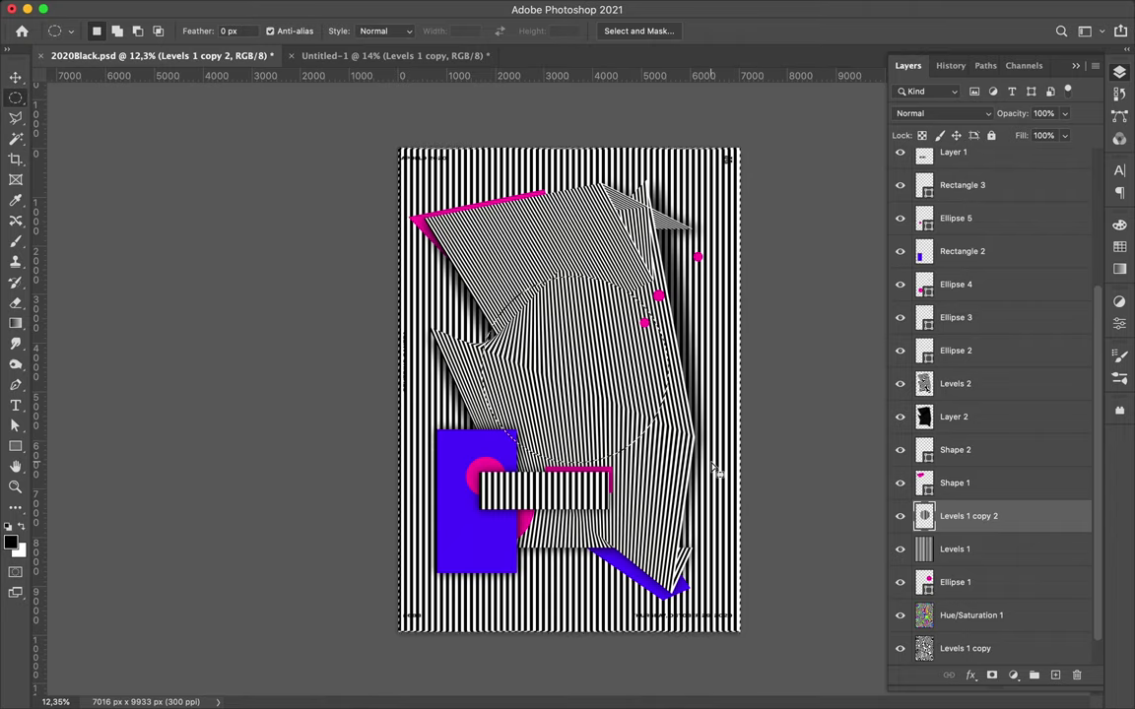
key(v)
click(369, 8)
click(383, 156)
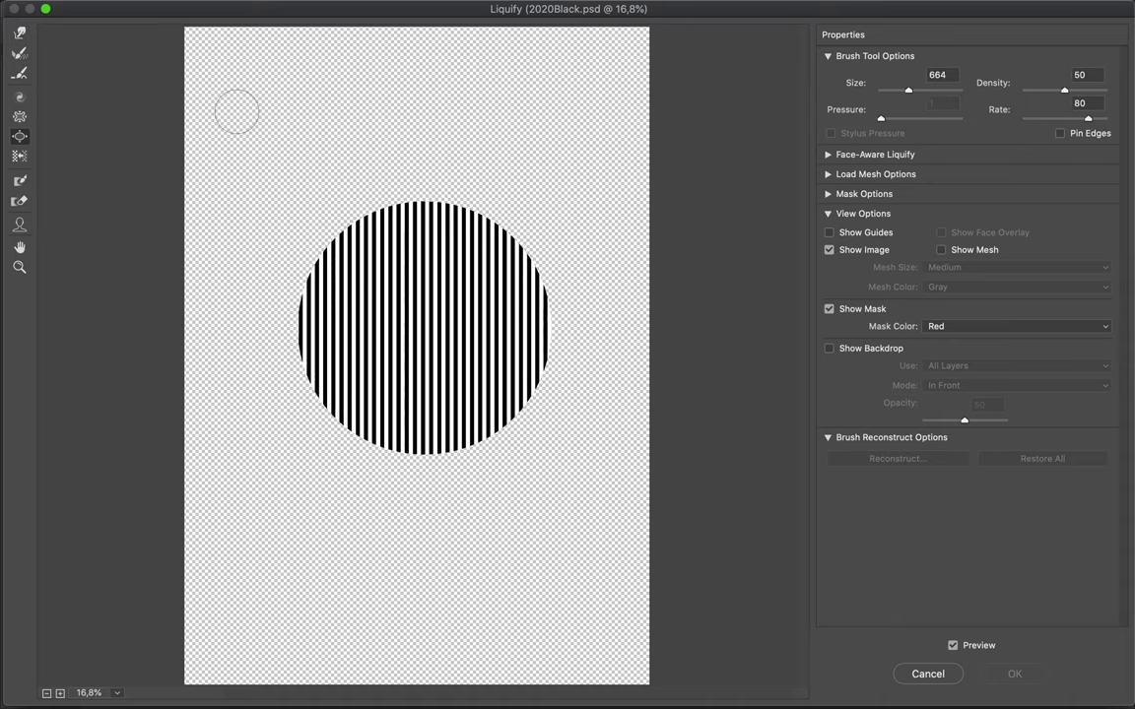
- Bloat the striped circle in Liquify at brush sizes 3866 and 6786, then move it below Ellipse 5
drag(909, 89, 930, 89)
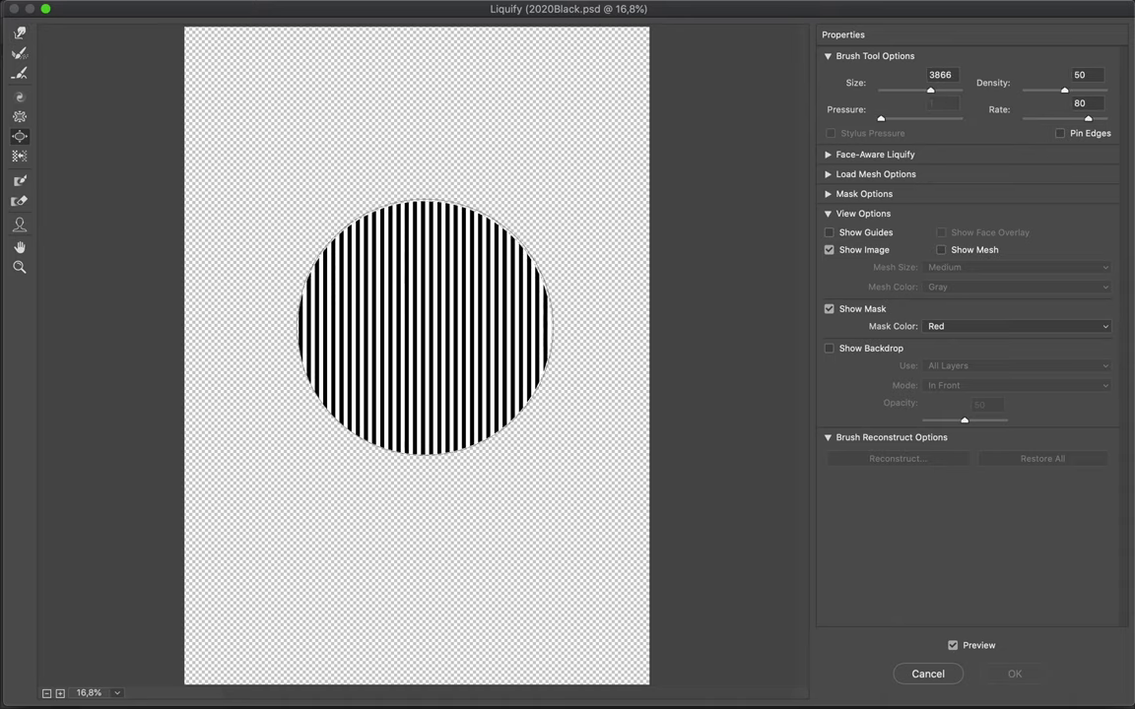
mouse_move(423, 325)
mouse_down()
mouse_move(451, 271)
mouse_move(424, 306)
mouse_up()
drag(930, 90, 940, 90)
drag(419, 328, 420, 329)
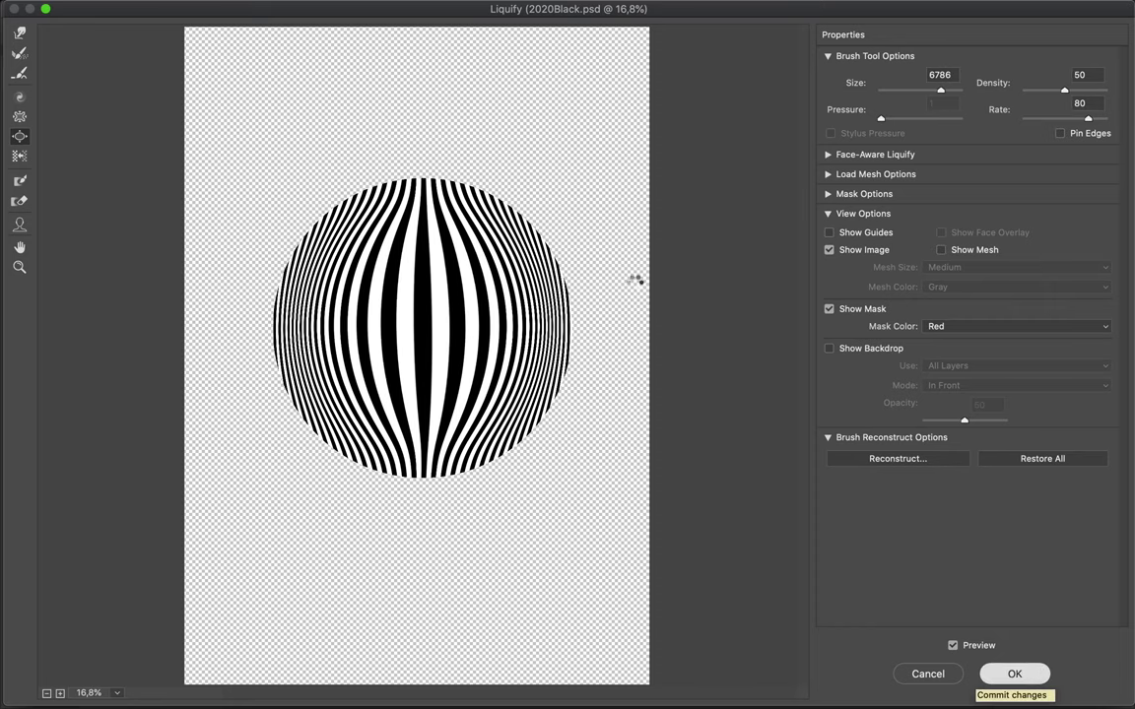
key(Return)
drag(961, 515, 963, 242)
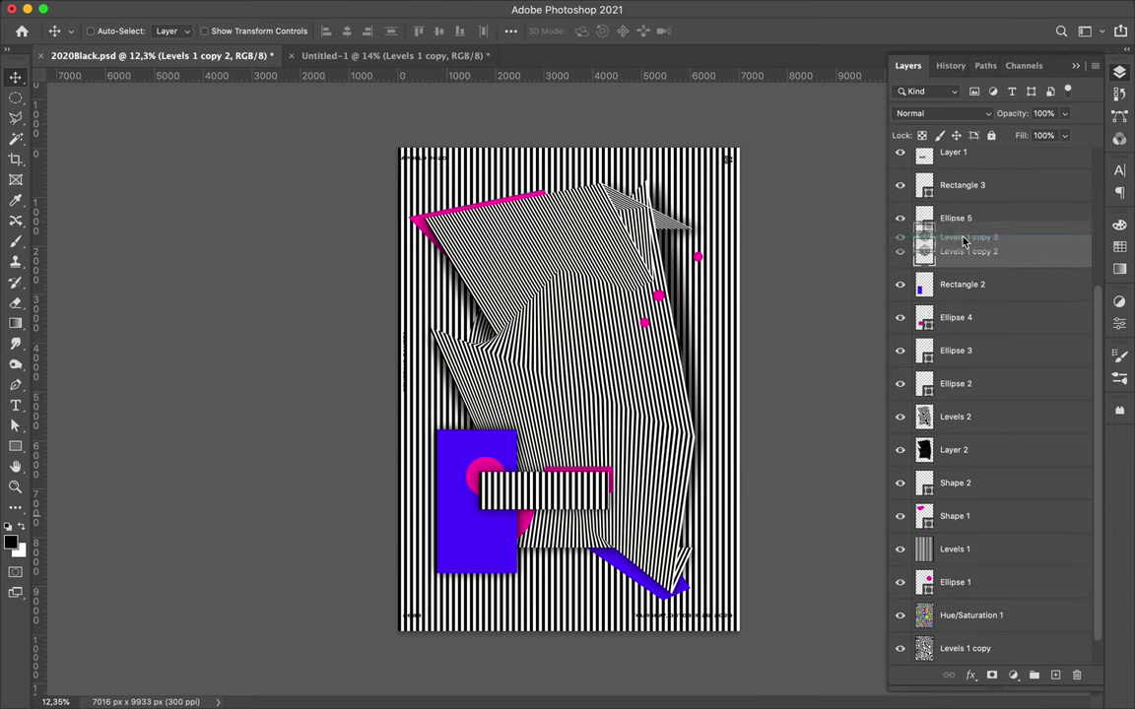
- Move the circle layer back below Ellipse 5 and apply Spherize to it
key(ctrl+z)
drag(961, 514, 963, 242)
click(510, 30)
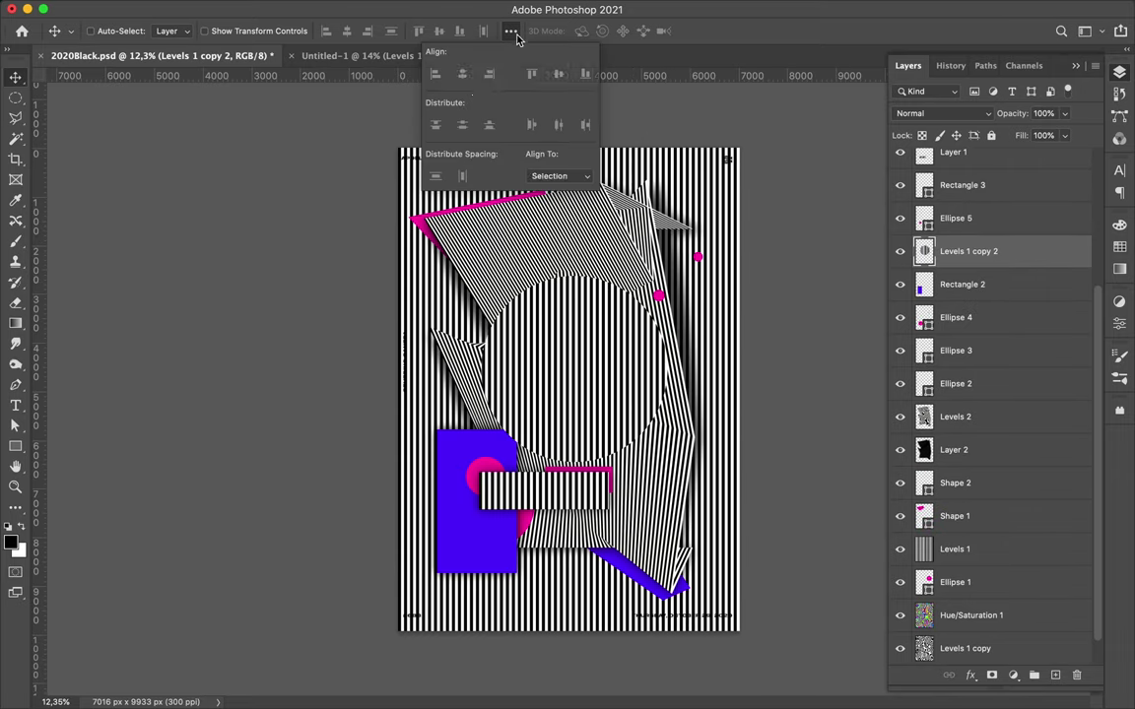
click(369, 8)
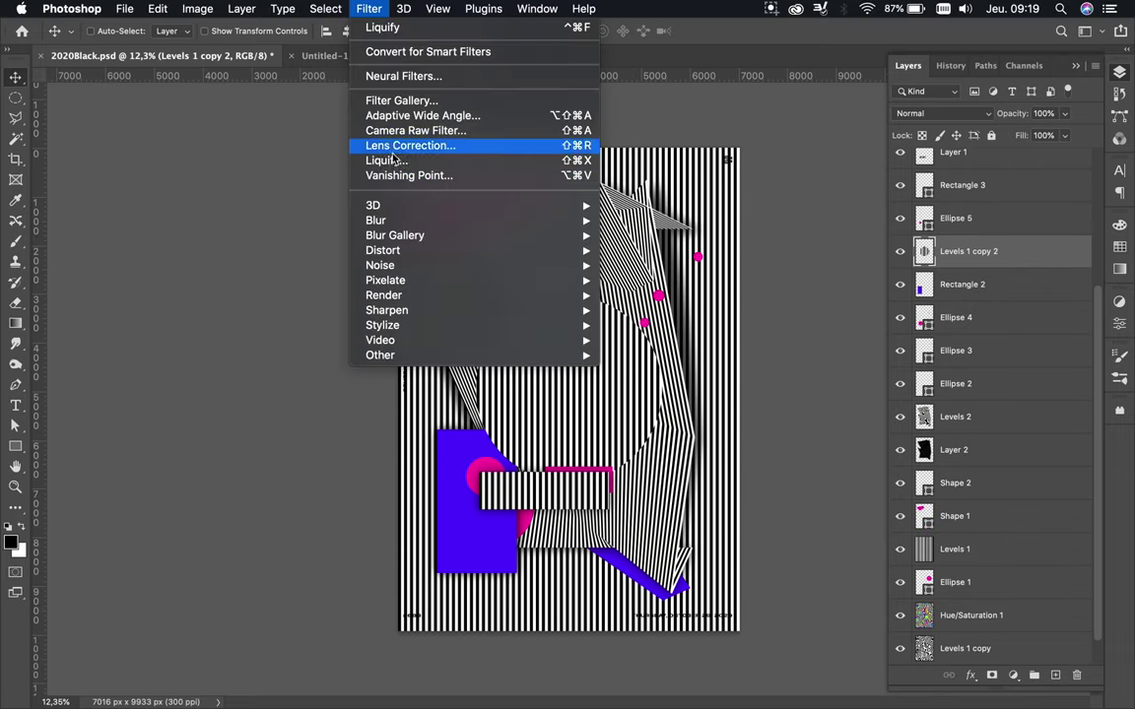
click(666, 323)
click(674, 168)
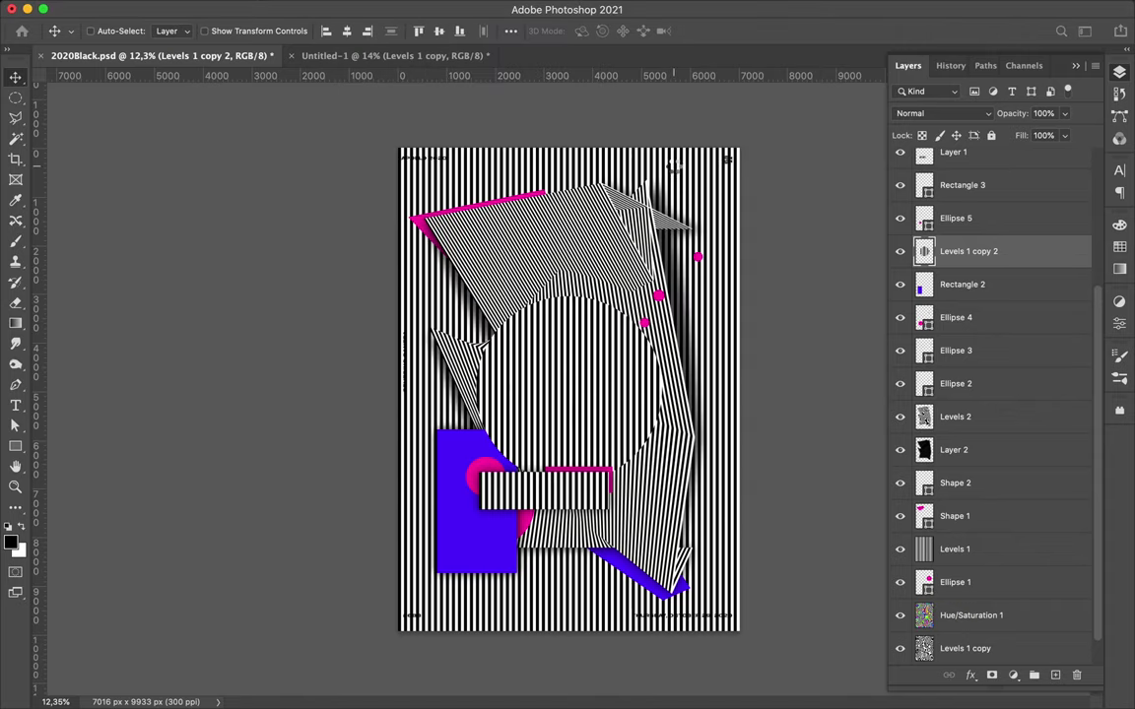
- Shrink the ball to about 64% and spherize it again
key(ctrl+t)
mouse_move(413, 198)
mouse_down()
mouse_move(436, 256)
mouse_move(687, 294)
mouse_up()
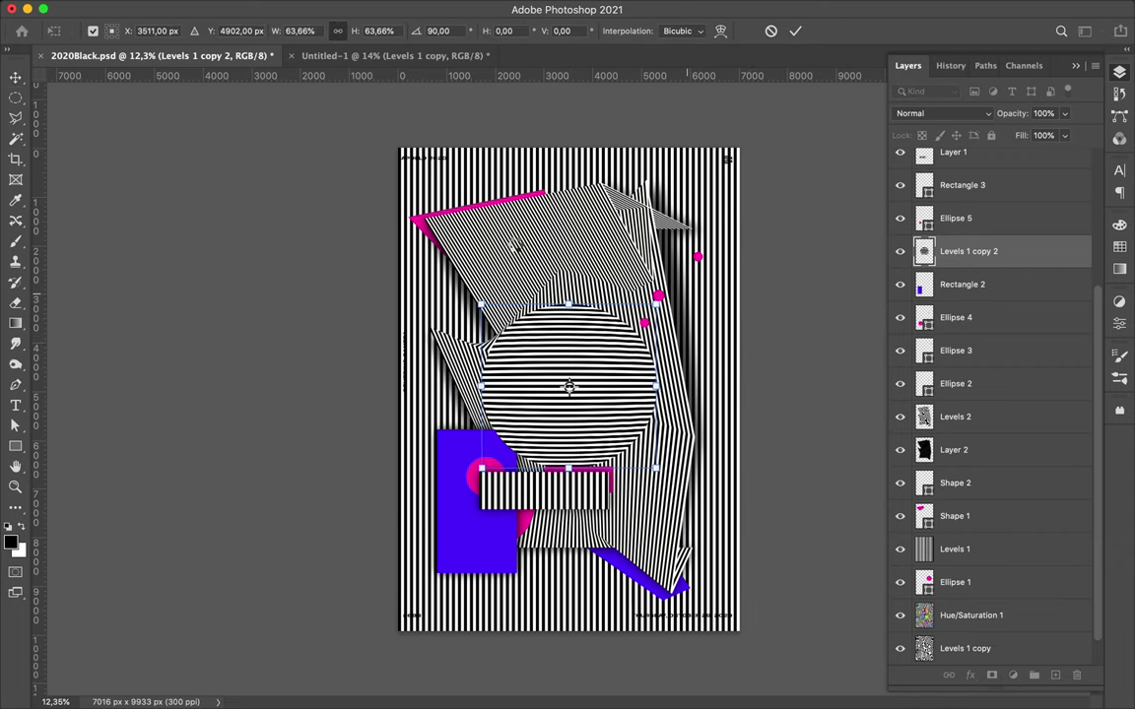
key(Return)
click(357, 8)
click(375, 29)
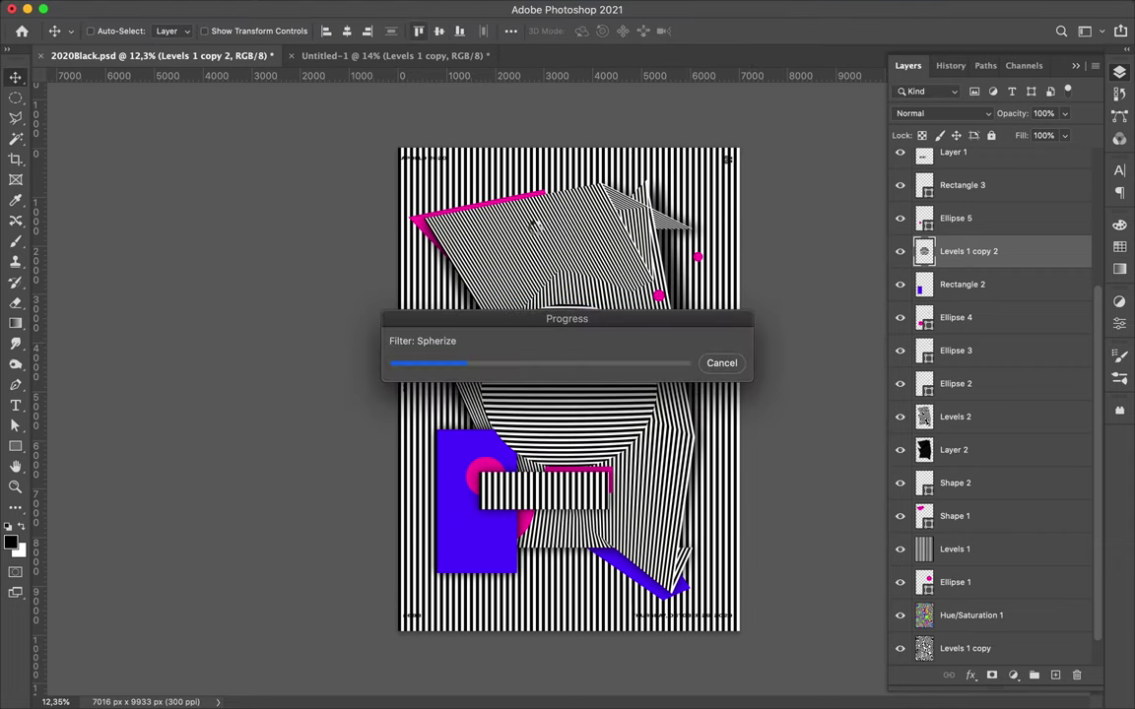
- Shrink the ball, rotate it 90°, and spherize it again
key(ctrl+t)
mouse_move(394, 213)
mouse_down()
mouse_move(497, 313)
mouse_move(643, 320)
mouse_up()
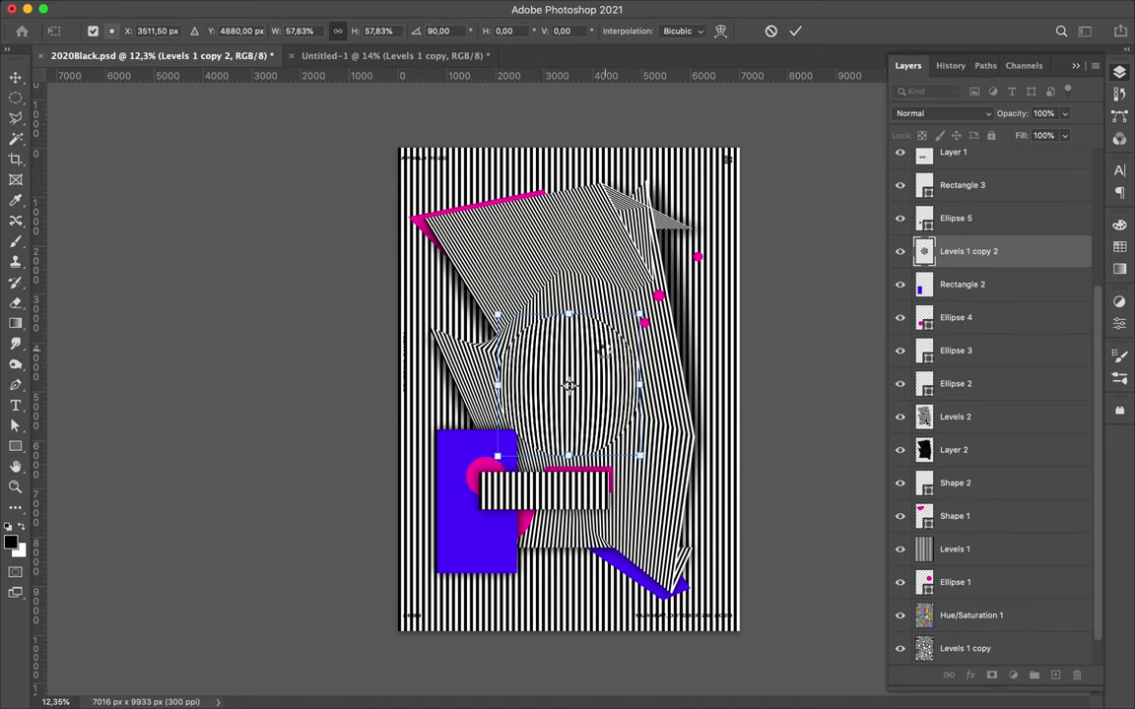
key(Return)
click(357, 8)
click(374, 29)
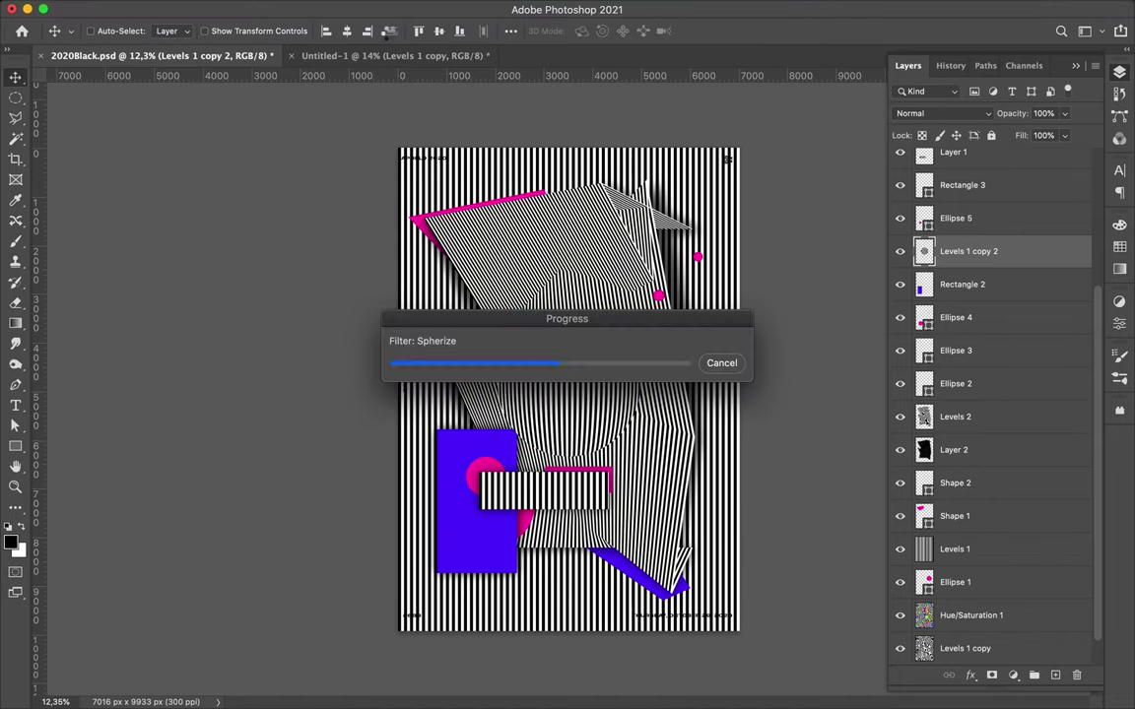
- Stretch the ball sideways, shrink it to about 58%, and spherize again
key(ctrl+t)
drag(641, 384, 659, 383)
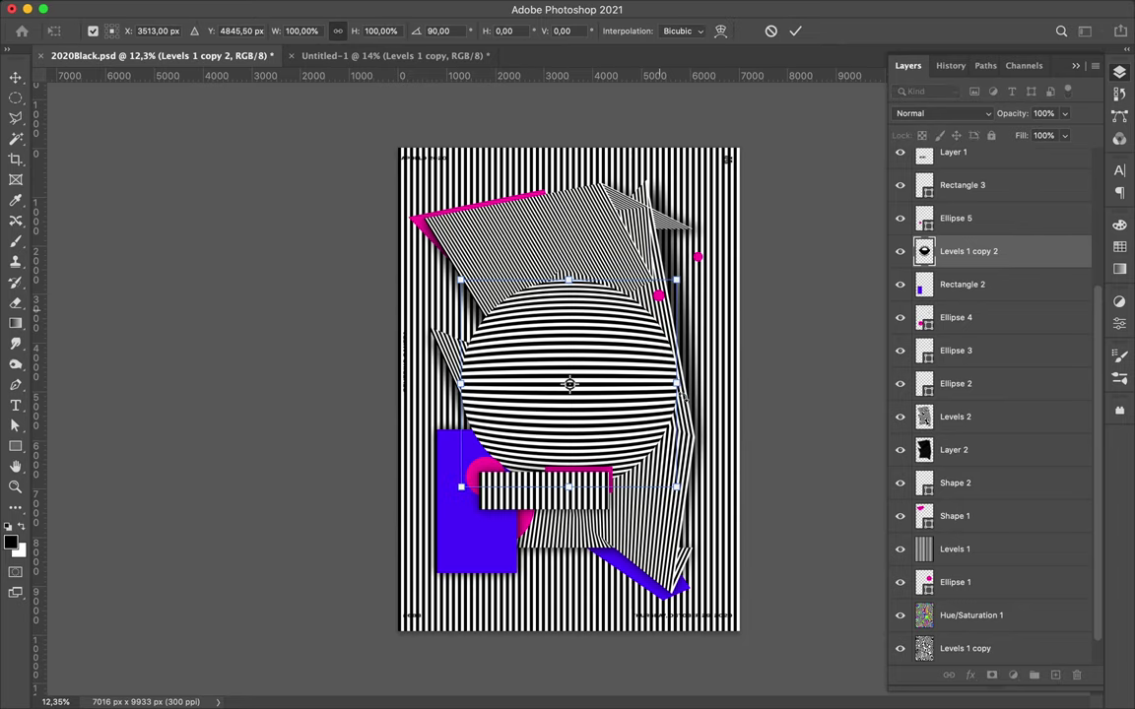
drag(665, 282, 631, 323)
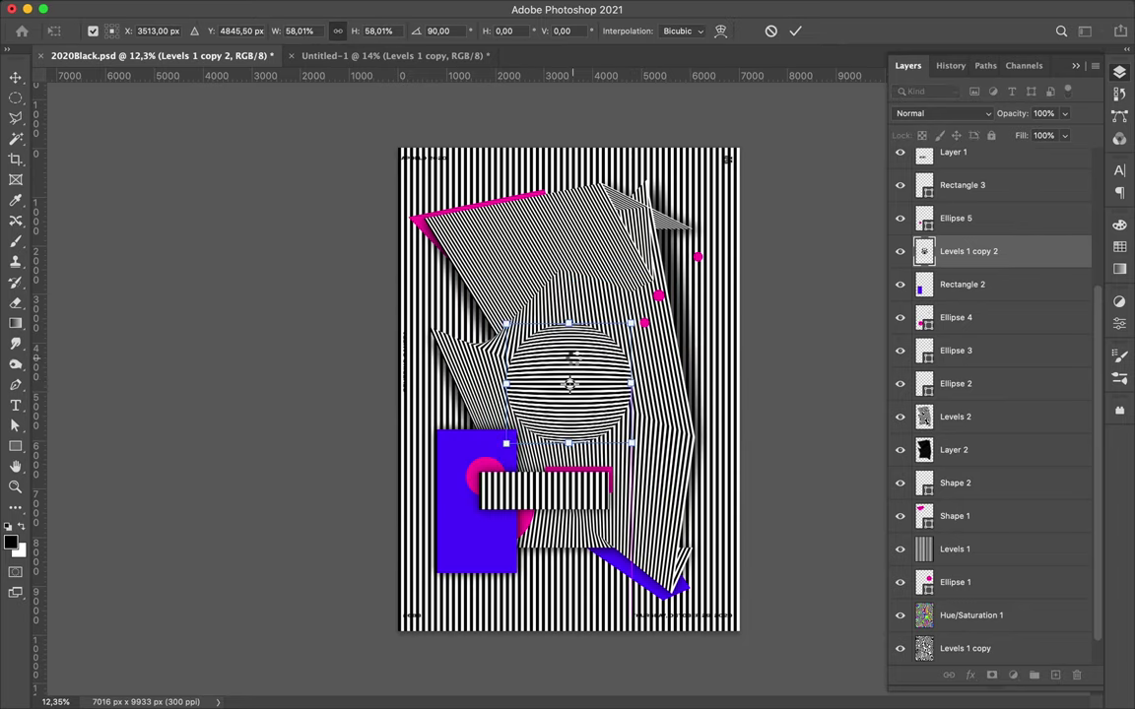
key(Return)
click(368, 7)
click(385, 27)
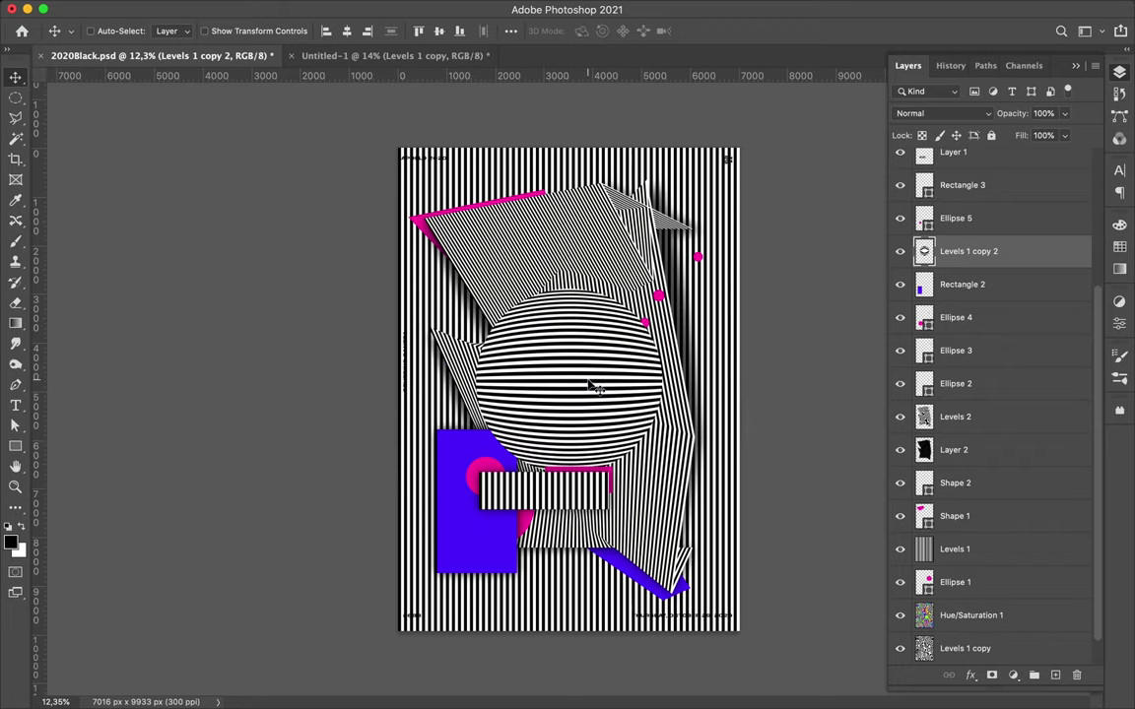
- Commit another transform and reapply Spherize to the ball
key(ctrl+t)
key(Return)
click(368, 8)
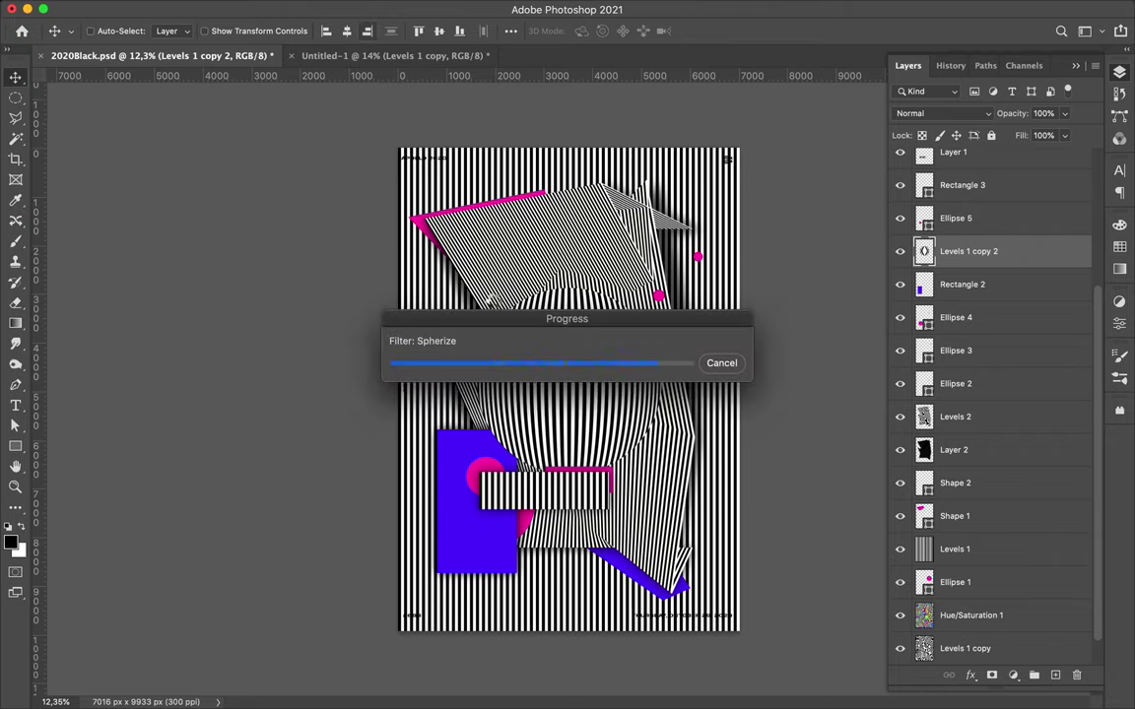
key(ctrl+t)
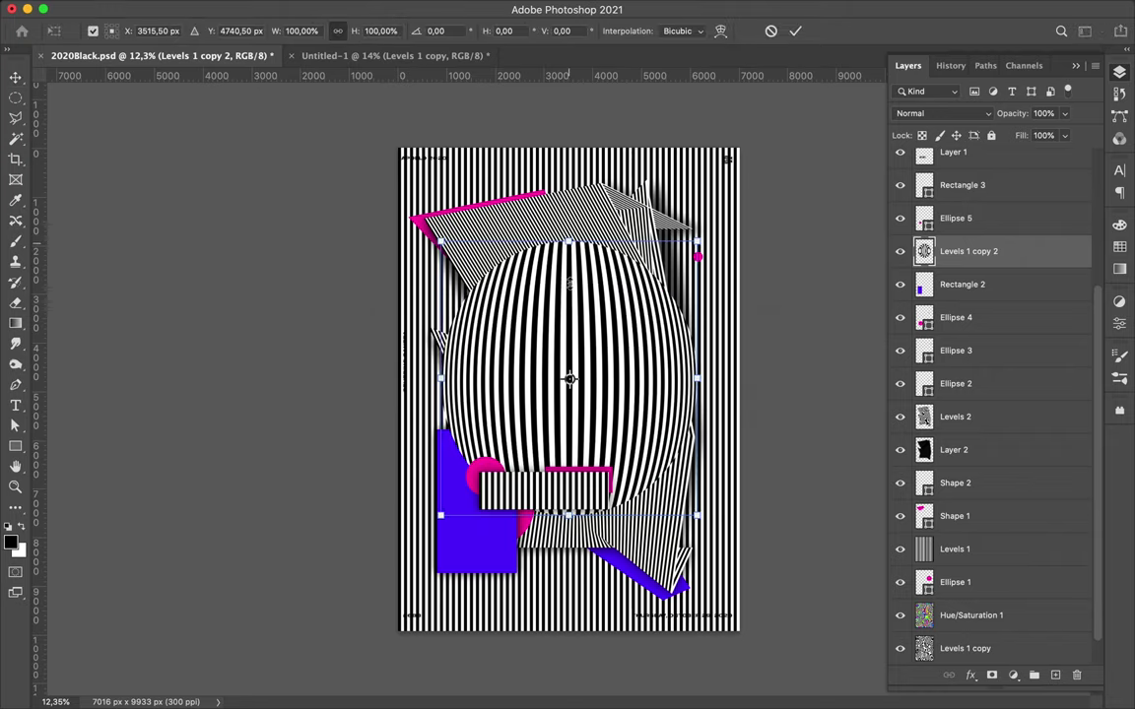
- Shrink the ball to about 53%, turn stripes horizontal, move it up, and spherize again
drag(440, 308, 501, 371)
drag(569, 444, 573, 375)
drag(452, 262, 591, 246)
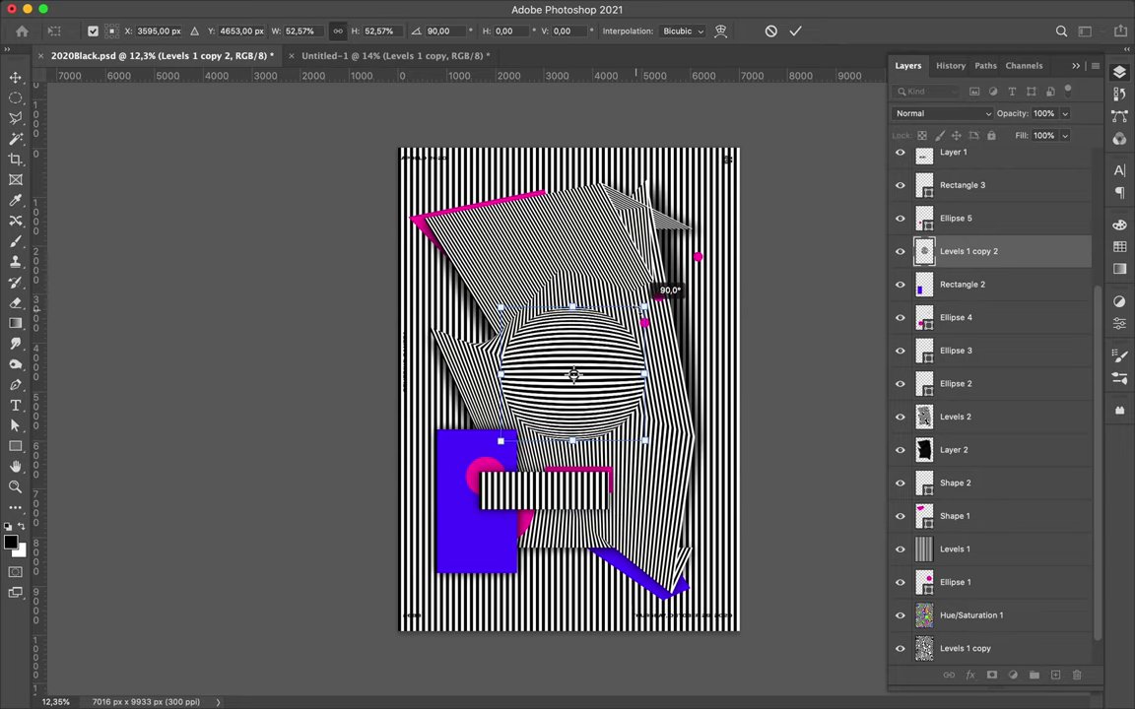
click(369, 8)
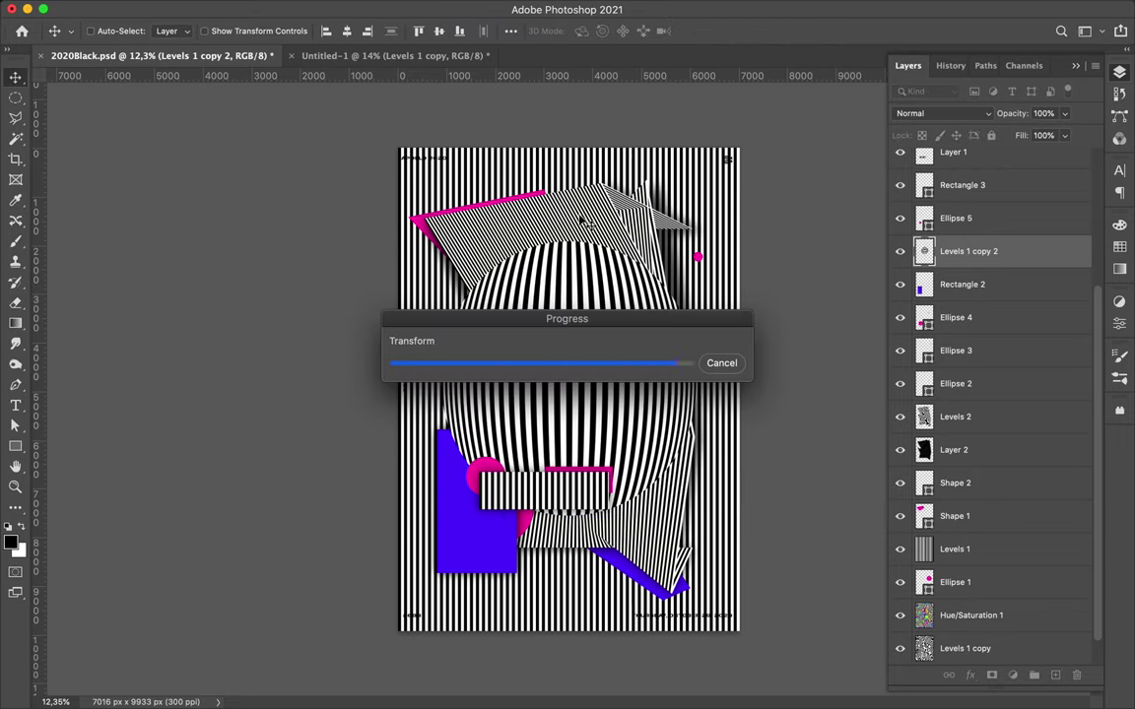
click(369, 7)
click(394, 24)
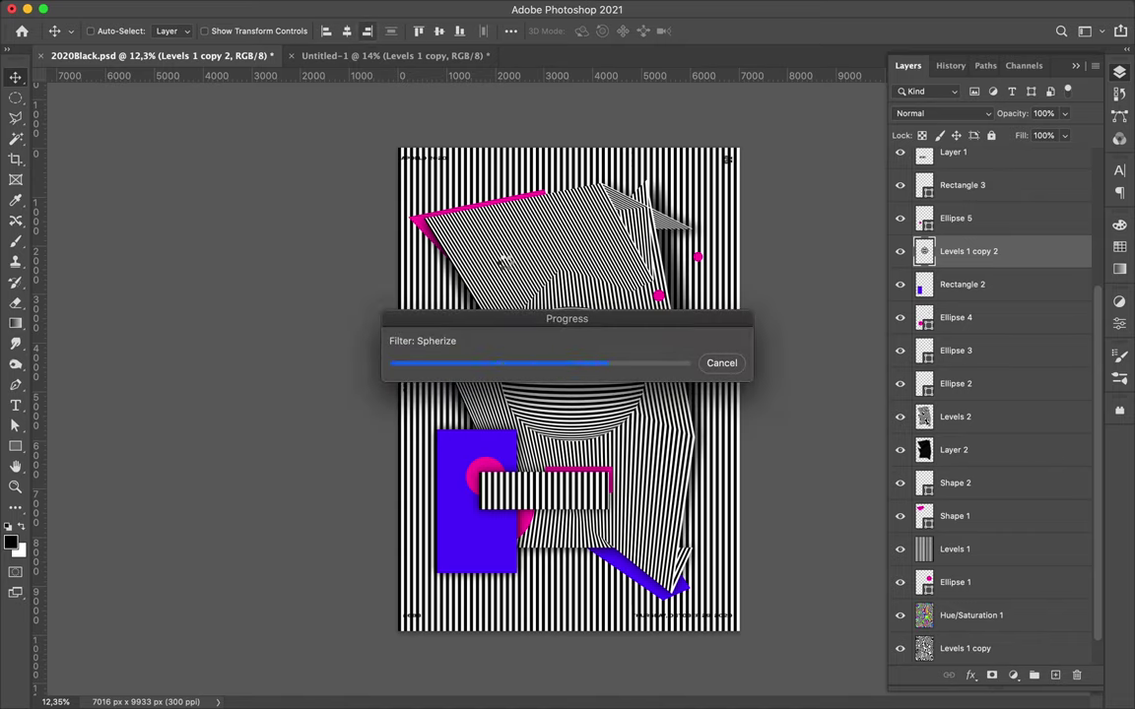
- Turn the ball back to vertical stripes and shrink it to about 48%
key(ctrl+t)
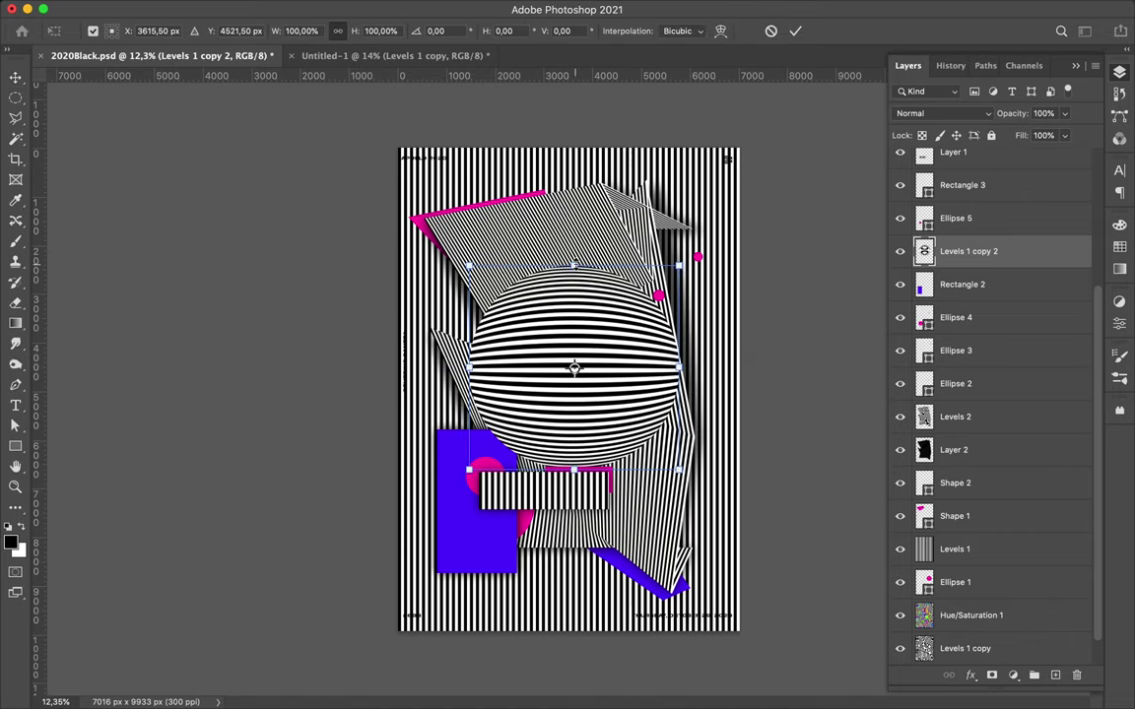
drag(641, 192, 690, 242)
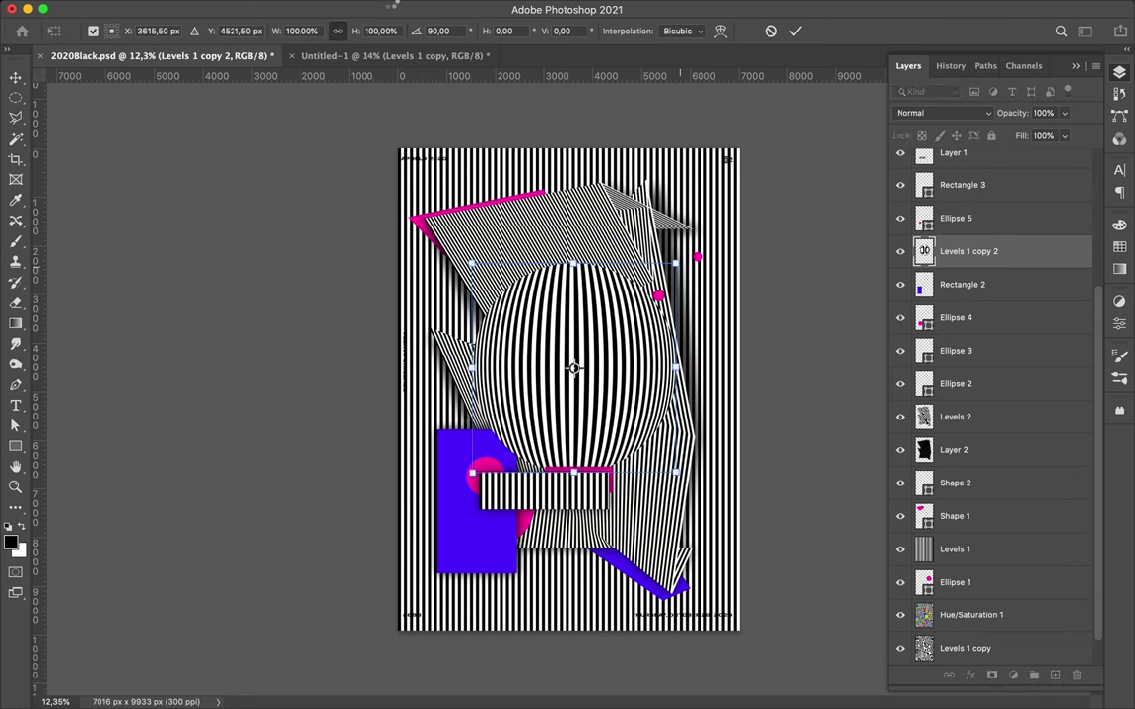
click(369, 8)
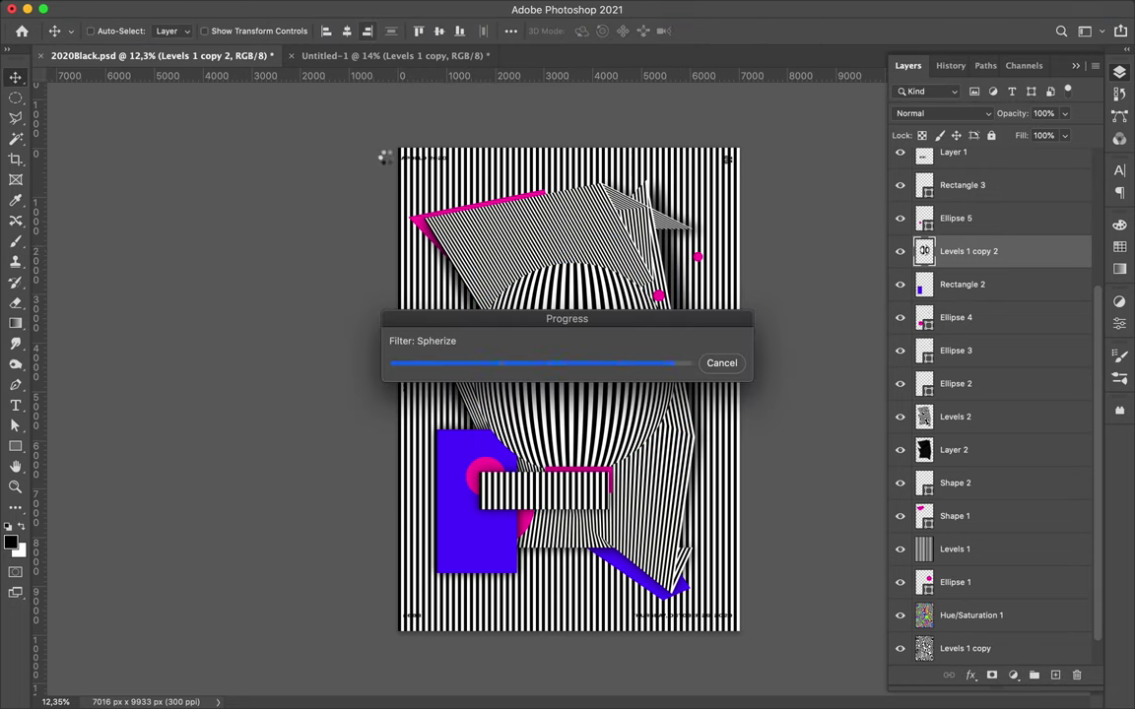
key(ctrl+t)
drag(578, 158, 587, 367)
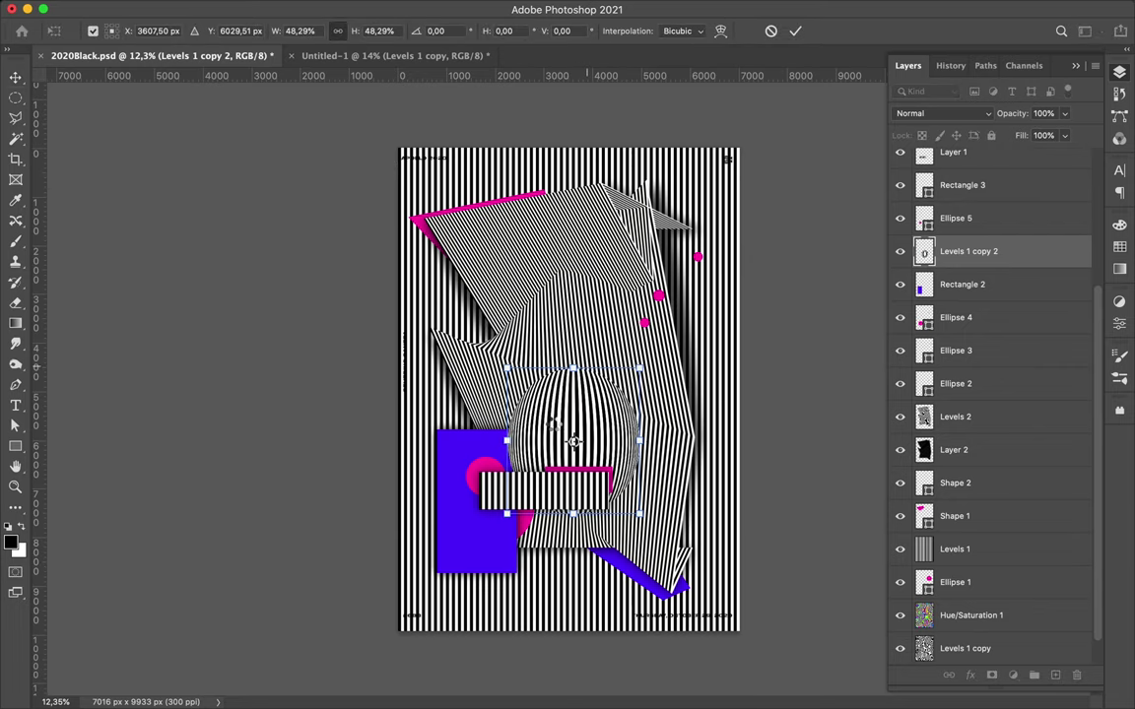
key(Return)
- Move the ball up and right, and add a new empty layer above it
drag(553, 425, 596, 352)
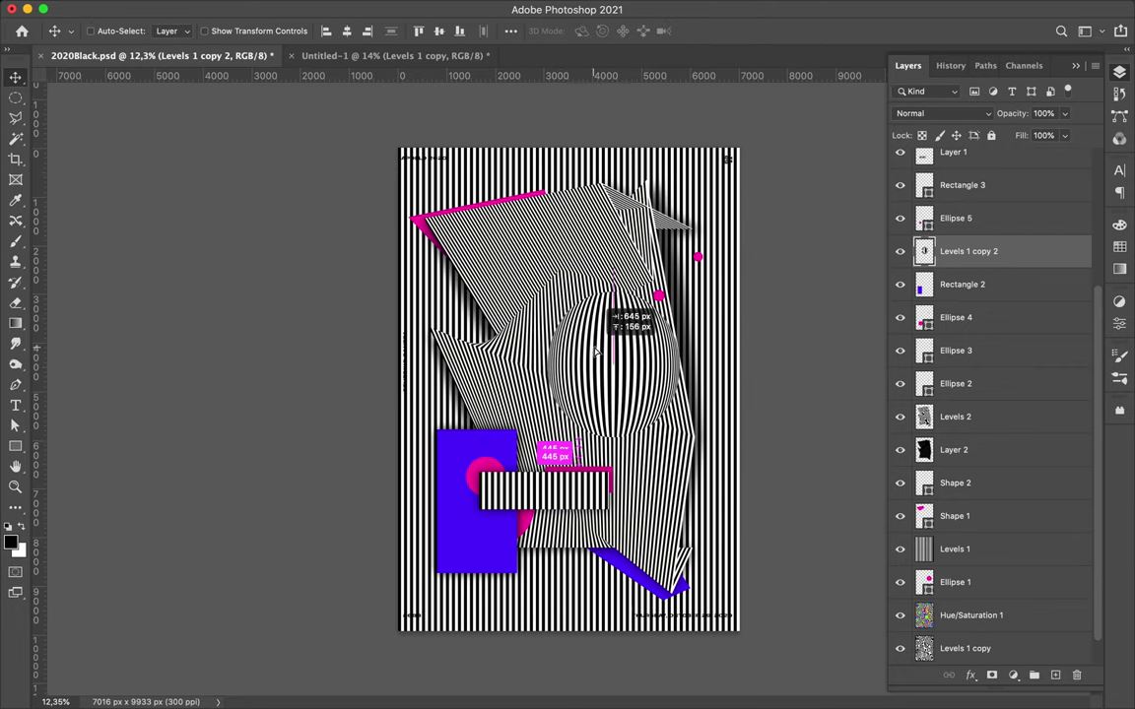
drag(596, 352, 599, 354)
click(961, 284)
key(ctrl+shift+alt+n)
- Fill a black circle on Layer 3, blur it 100 px, and move it with the ball
ctrl+click(924, 253)
key(alt+BackSpace)
key(m)
click(369, 8)
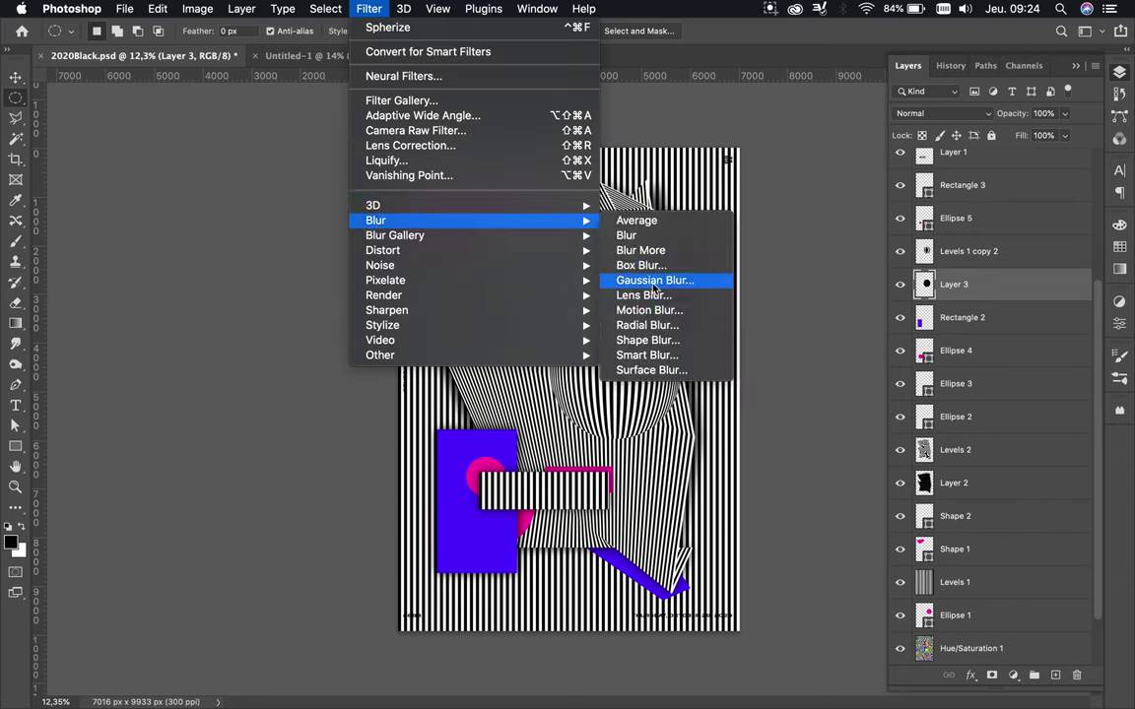
click(654, 283)
key(Return)
key(v)
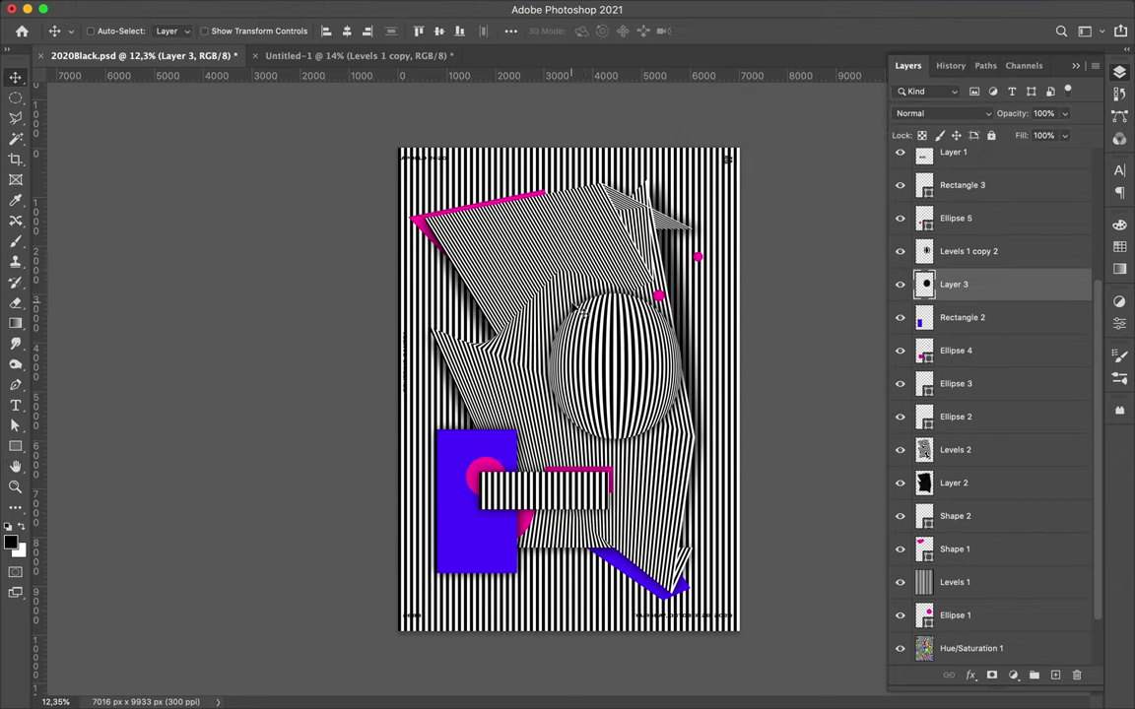
shift+click(969, 251)
drag(605, 337, 619, 346)
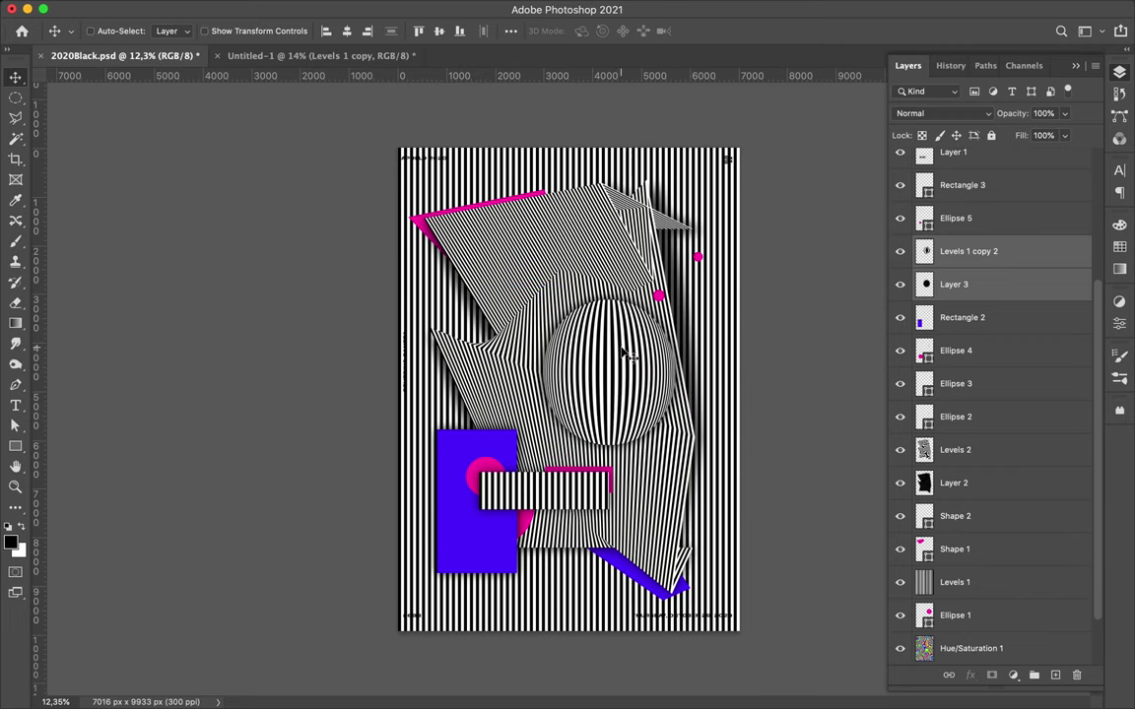
- Draw a large ellipse around the striped ball
click(15, 447)
click(119, 474)
drag(544, 301, 682, 445)
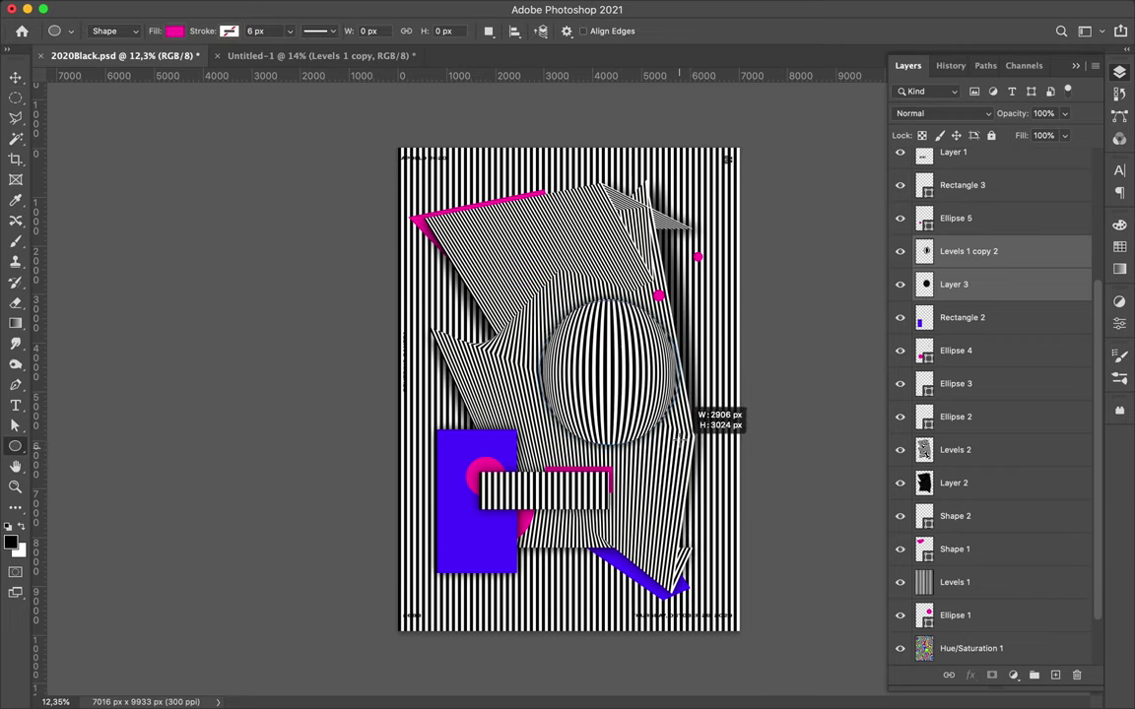
- Fit the magenta circle to the ball, set it under the shadow layer, and restore the ball's 100% width
mouse_move(681, 450)
mouse_down()
mouse_move(686, 464)
mouse_move(683, 445)
mouse_up()
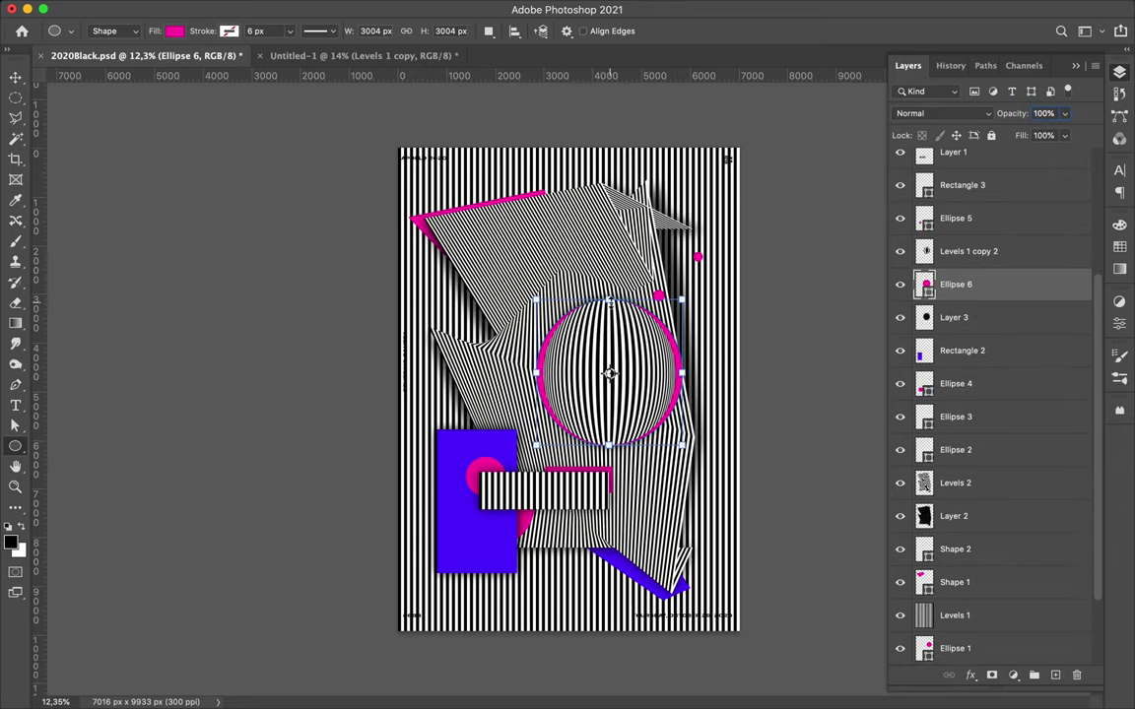
drag(956, 283, 971, 332)
click(971, 252)
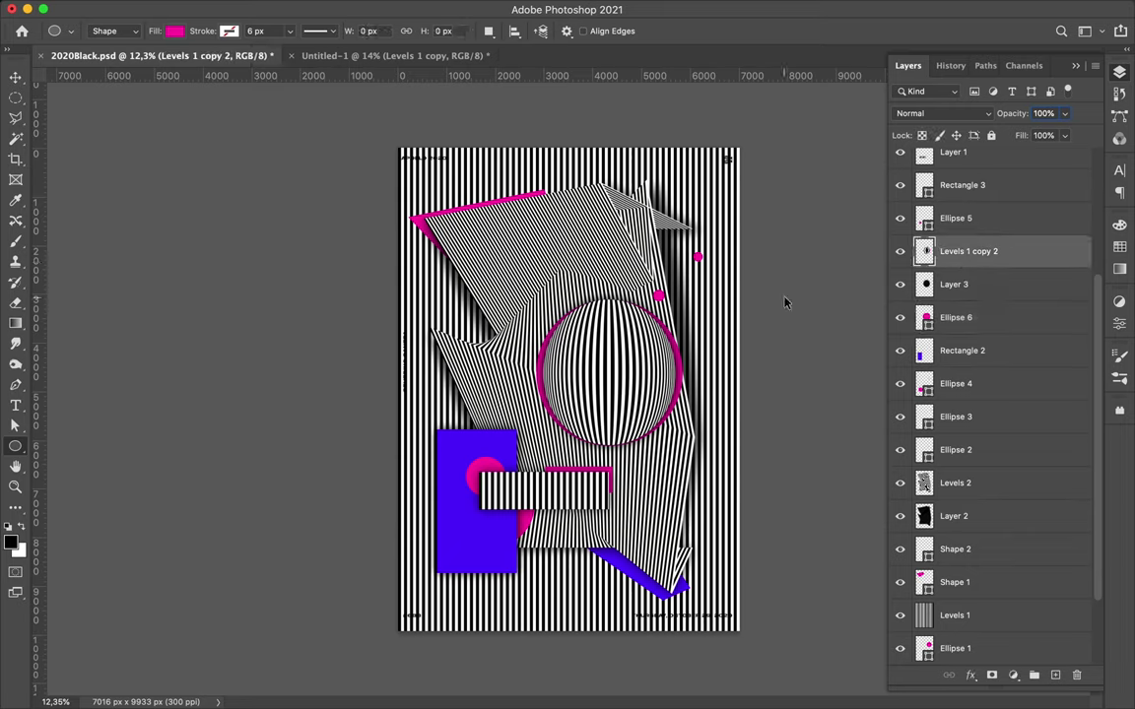
key(ctrl+t)
drag(675, 298, 676, 298)
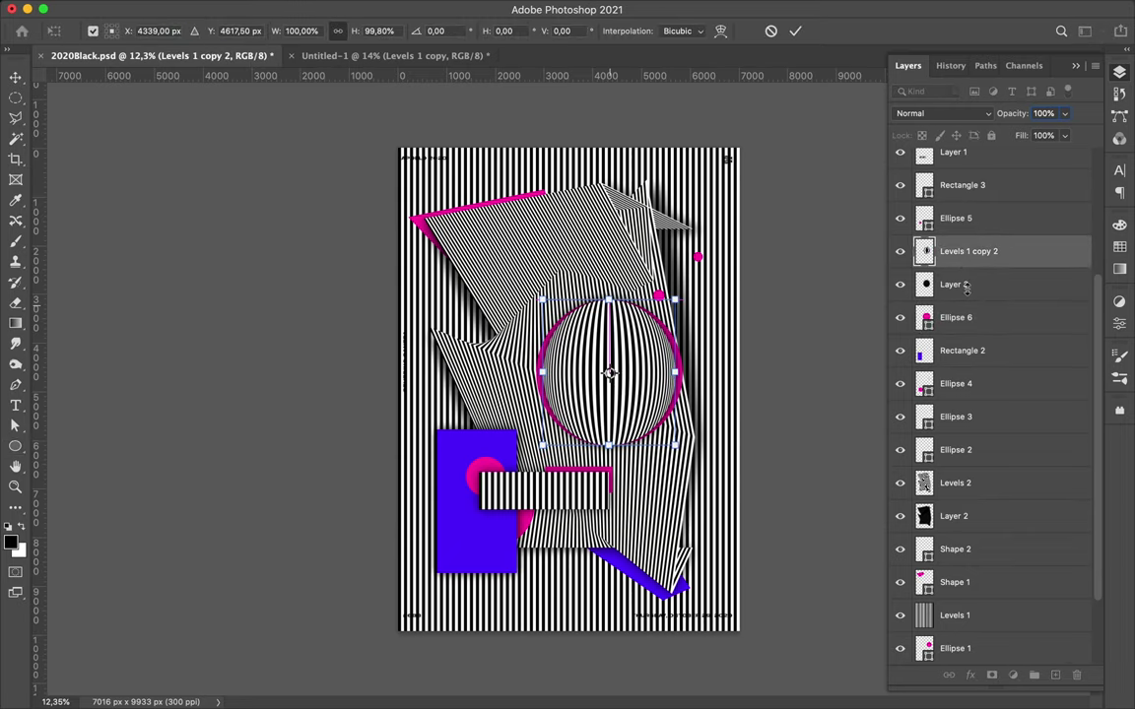
click(964, 284)
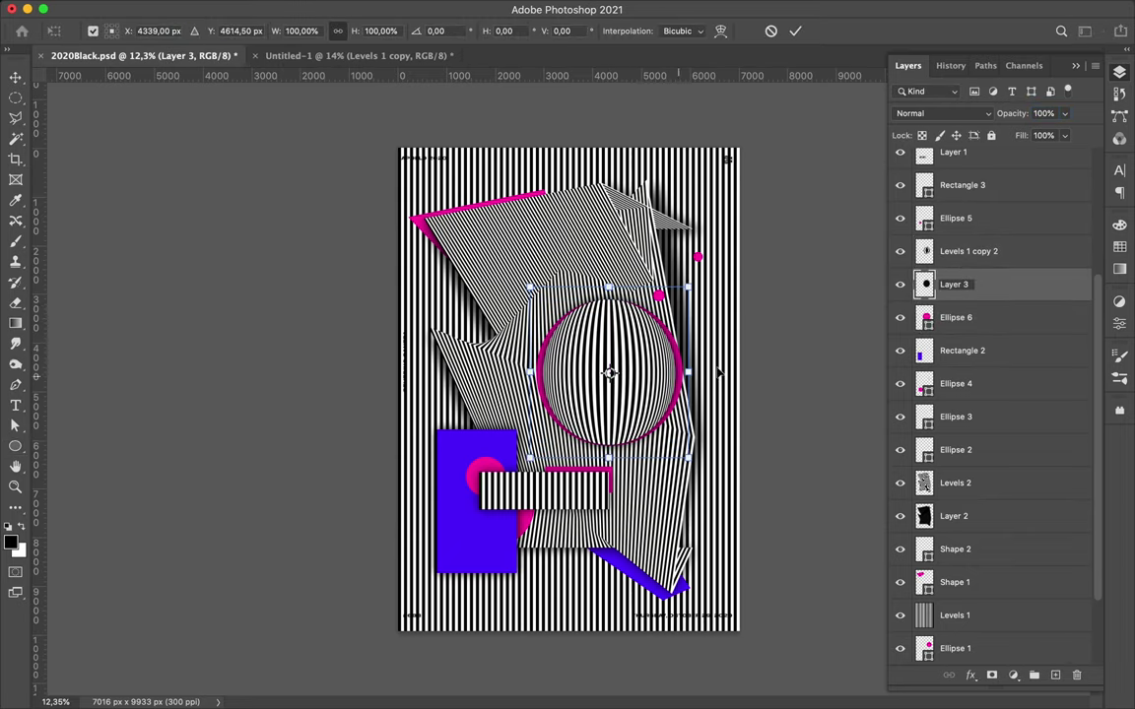
key(Return)
key(u)
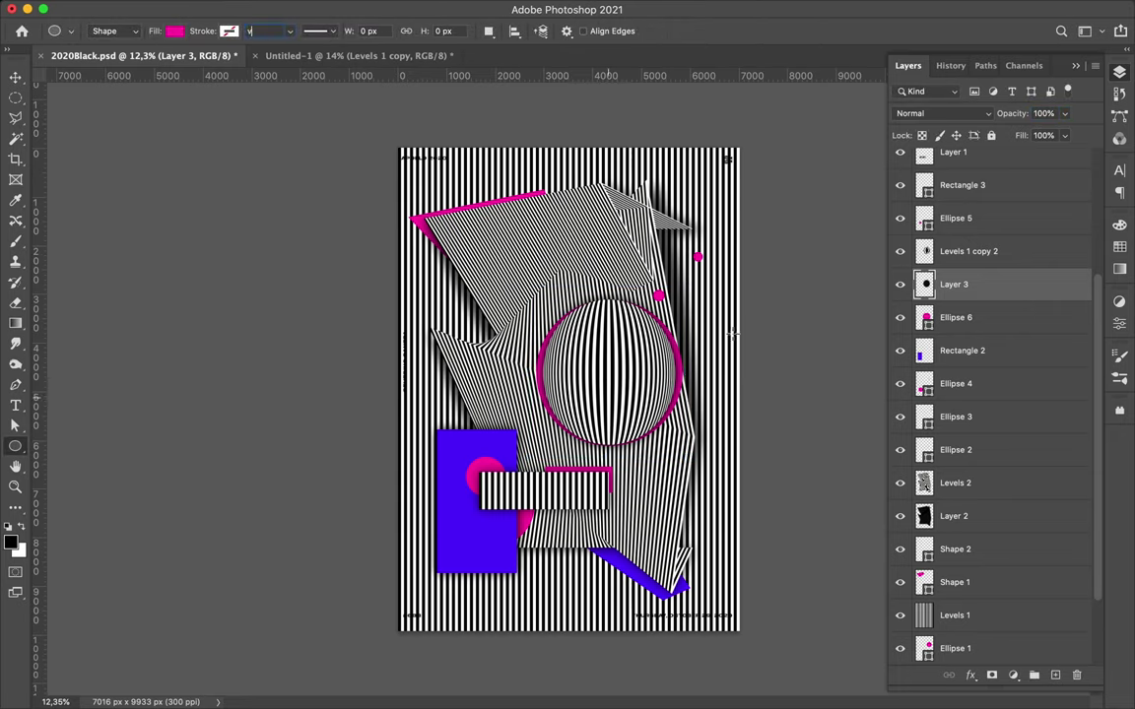
key(v)
- Duplicate the magenta circle slightly left, reshape the copy narrower, and fill it blue
shift+click(653, 369)
drag(653, 369, 941, 264)
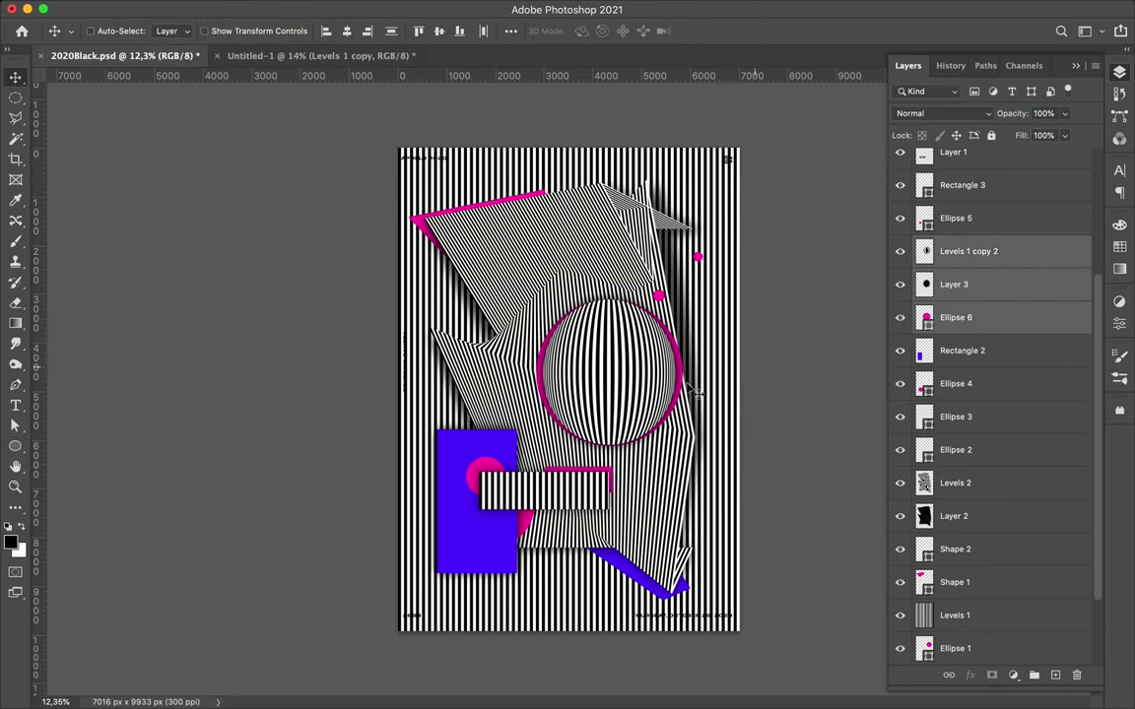
drag(597, 351, 589, 352)
key(a)
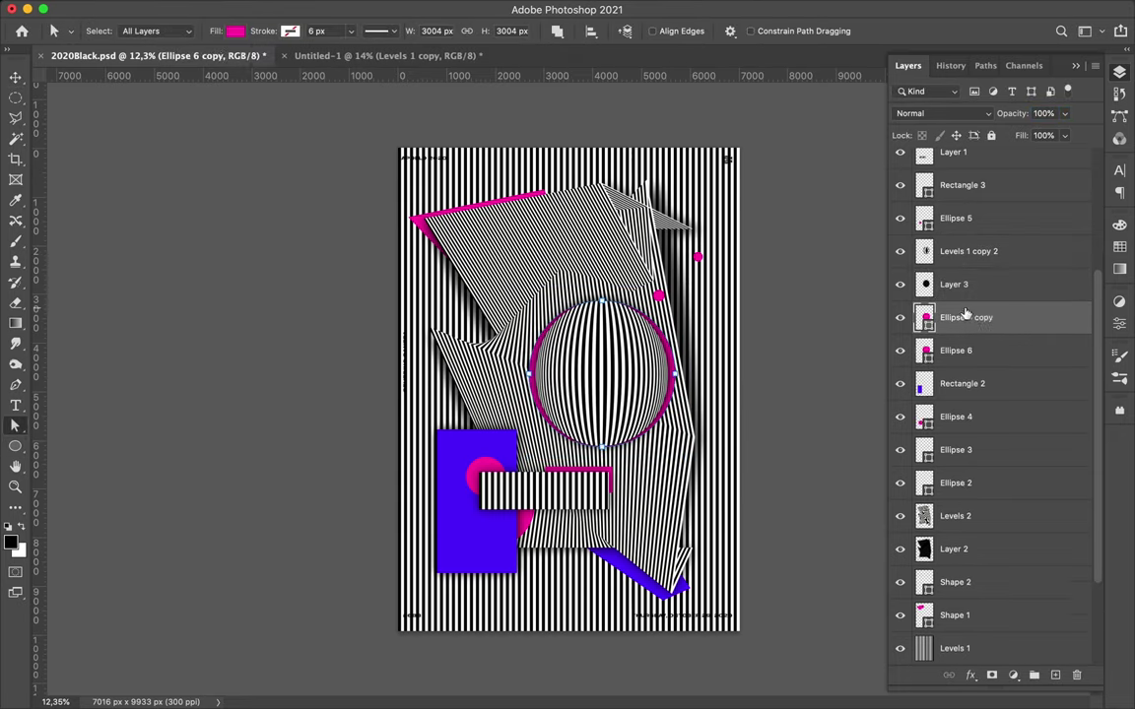
drag(531, 377, 573, 445)
click(234, 30)
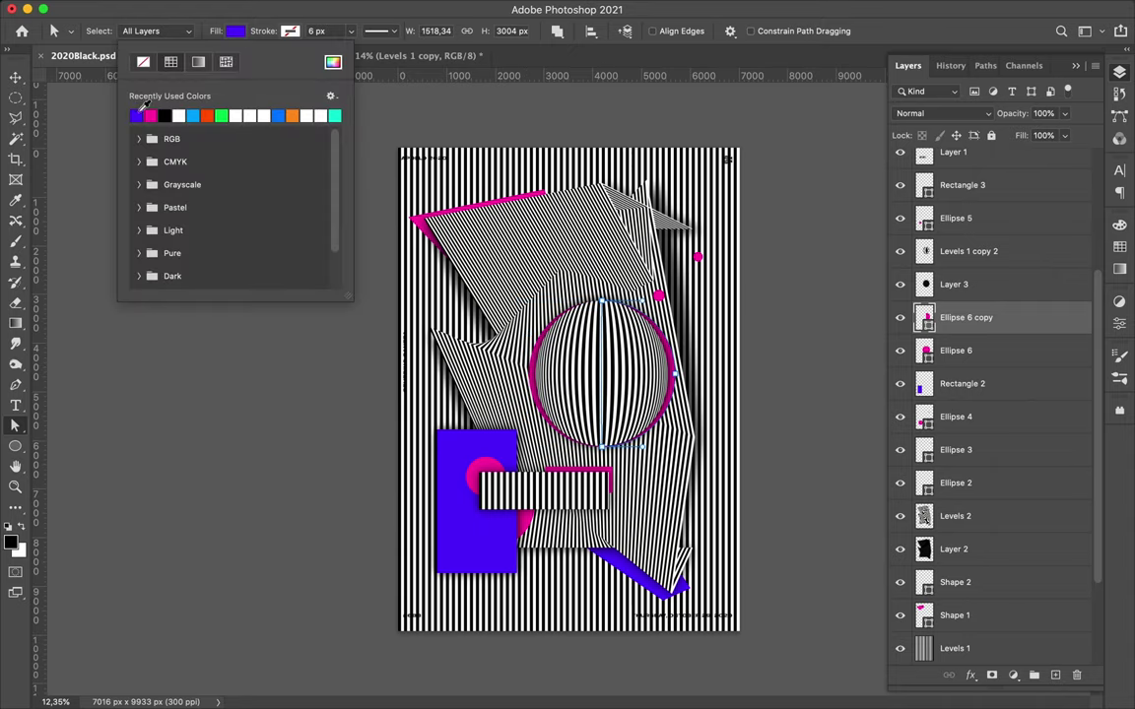
click(168, 116)
key(v)
- Group the ball, shadow and both circles as 'Ellipse' and move the group lower on the poster
shift+click(1008, 285)
shift+click(975, 252)
shift+click(976, 350)
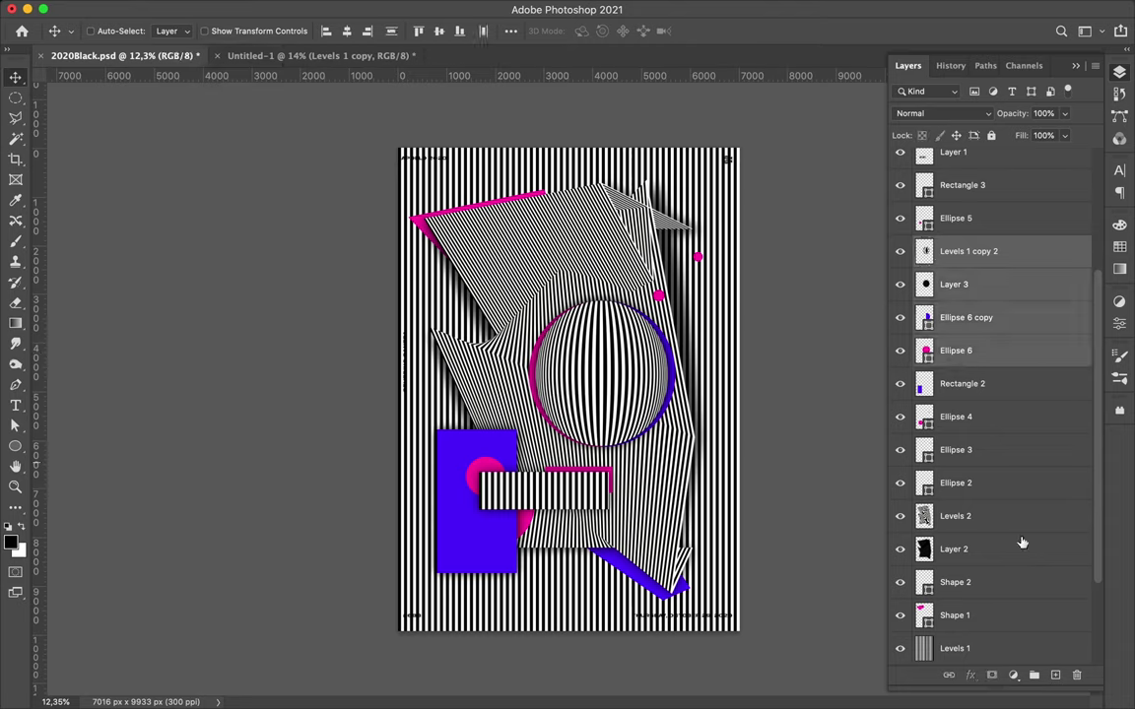
key(ctrl+g)
text(lipse)
key(Return)
drag(615, 371, 623, 435)
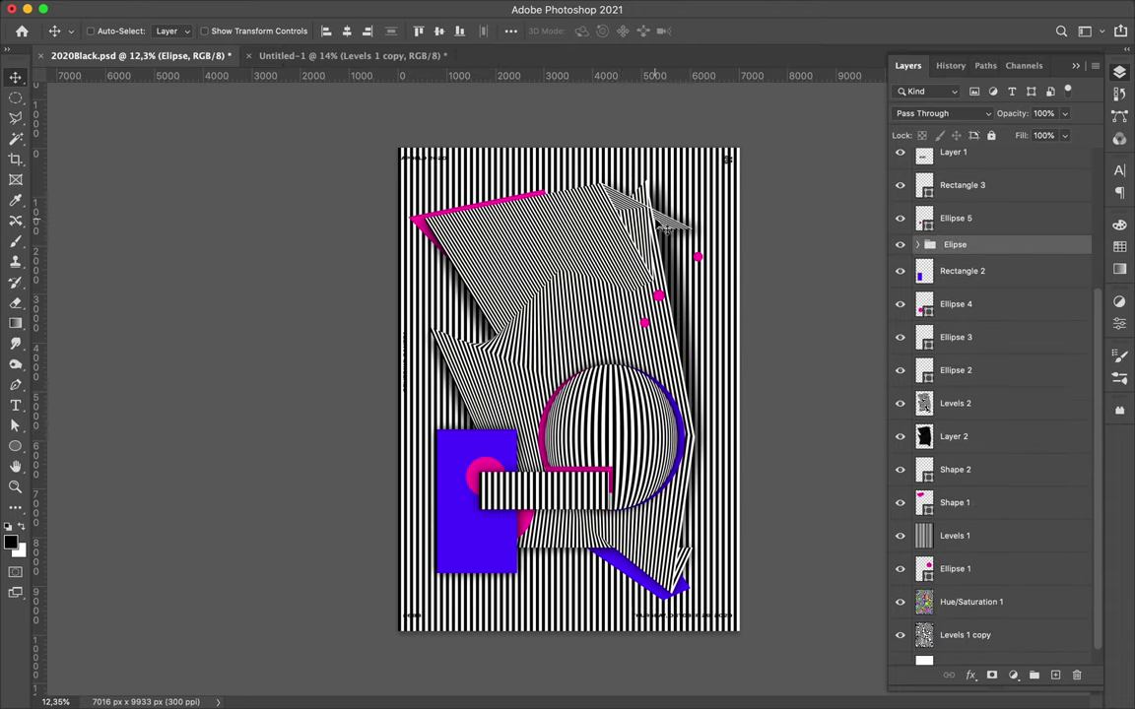
- Draw small pink dots on the purple block and elsewhere, making one dot blue
key(u)
click(452, 559)
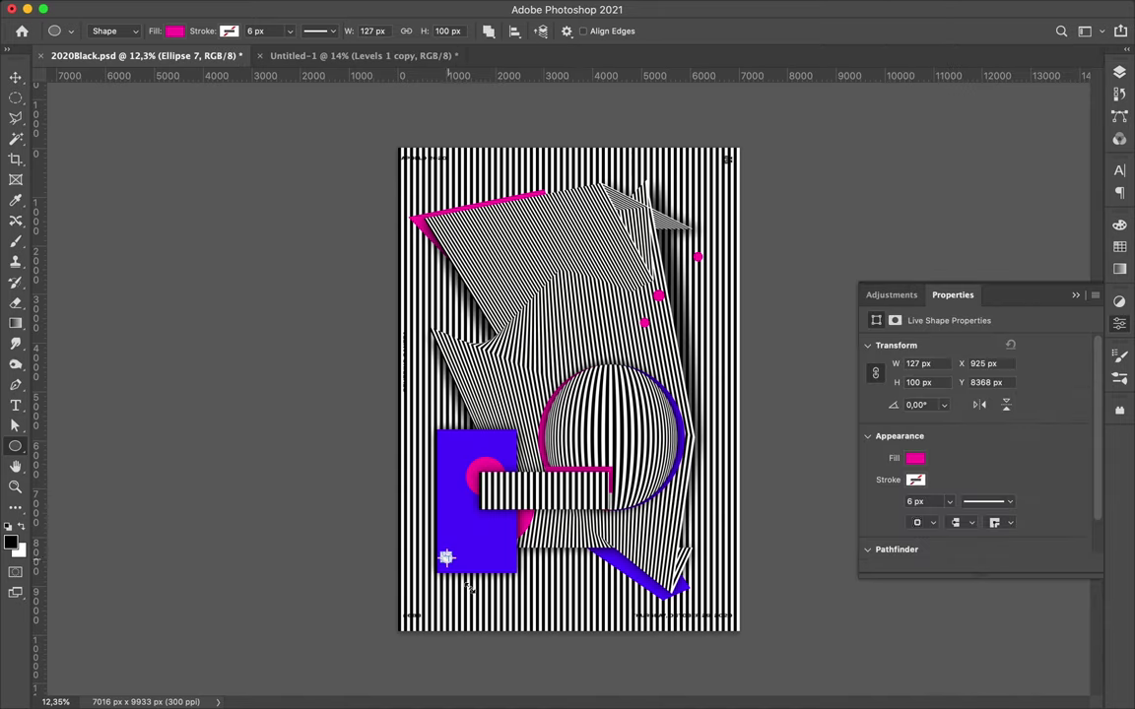
key(Escape)
mouse_move(455, 558)
mouse_down()
mouse_move(474, 590)
mouse_move(494, 560)
mouse_up()
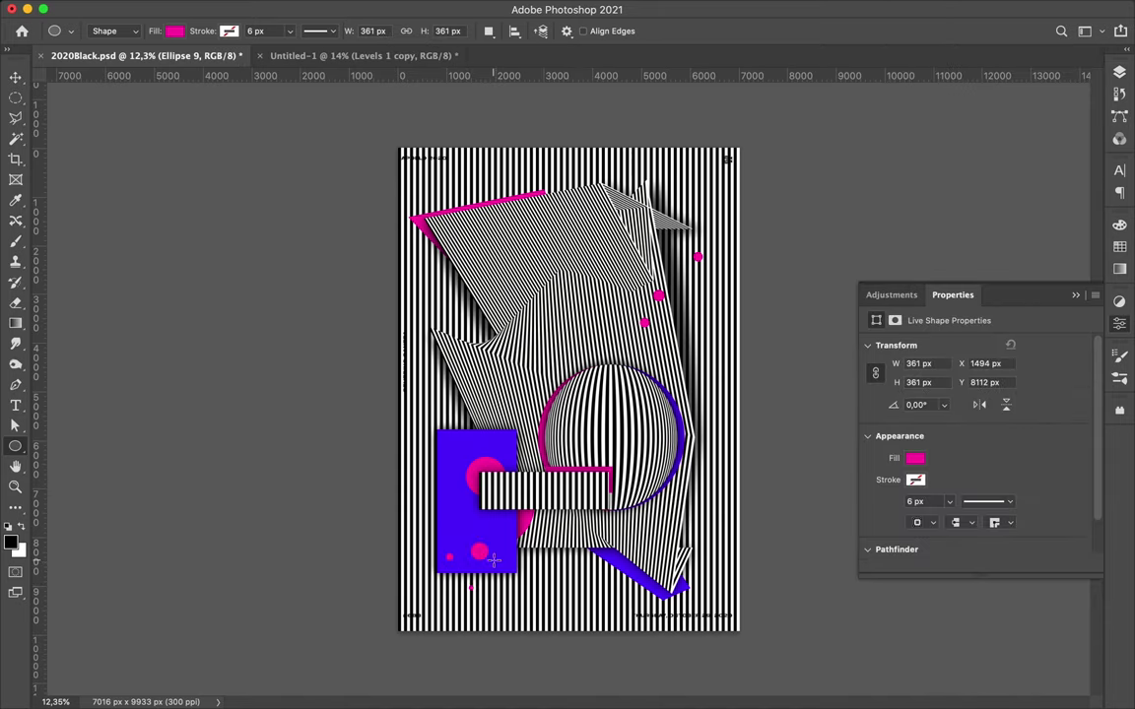
mouse_move(475, 380)
mouse_down()
mouse_move(515, 418)
mouse_move(434, 411)
mouse_move(510, 412)
mouse_move(650, 249)
mouse_up()
click(174, 30)
click(252, 116)
key(v)
- Enlarge a blue circle copy and tuck it behind Layer 2 so it peeks out as a crescent
key(ctrl+t)
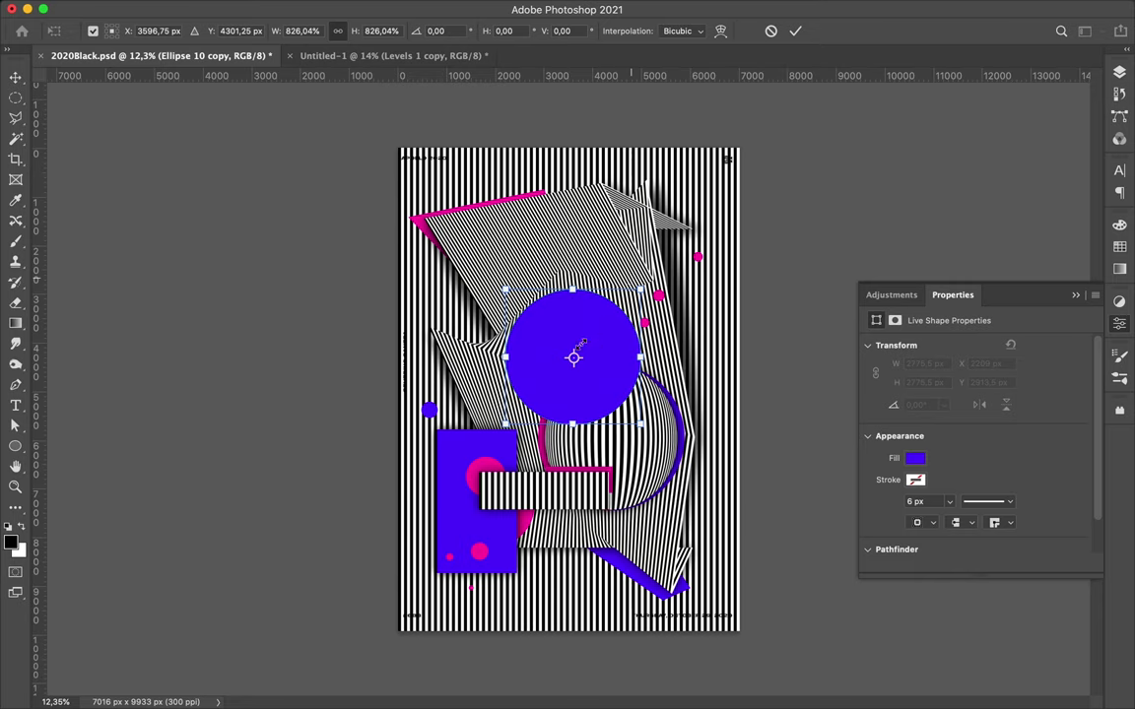
key(Return)
drag(591, 347, 537, 304)
click(1119, 72)
drag(951, 250, 965, 596)
drag(471, 261, 471, 306)
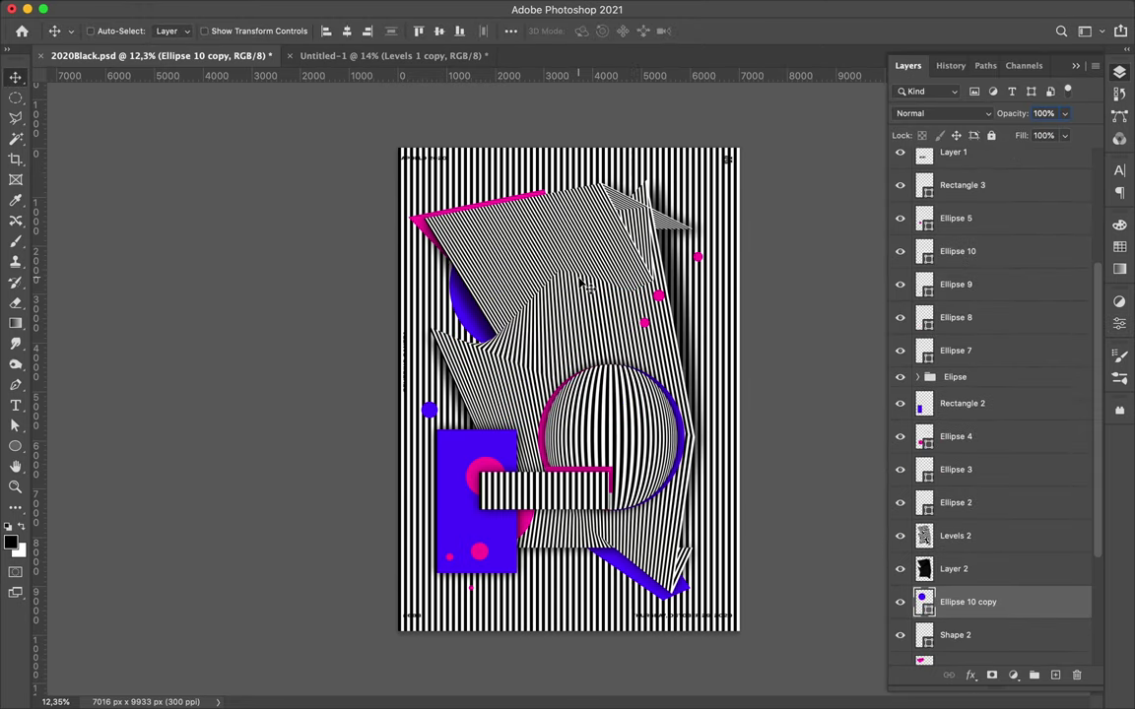
- Draw thin blue bars, Rectangle 4 to Rectangle 9, around the stripes, the first above Levels 2
key(u)
drag(16, 446, 88, 444)
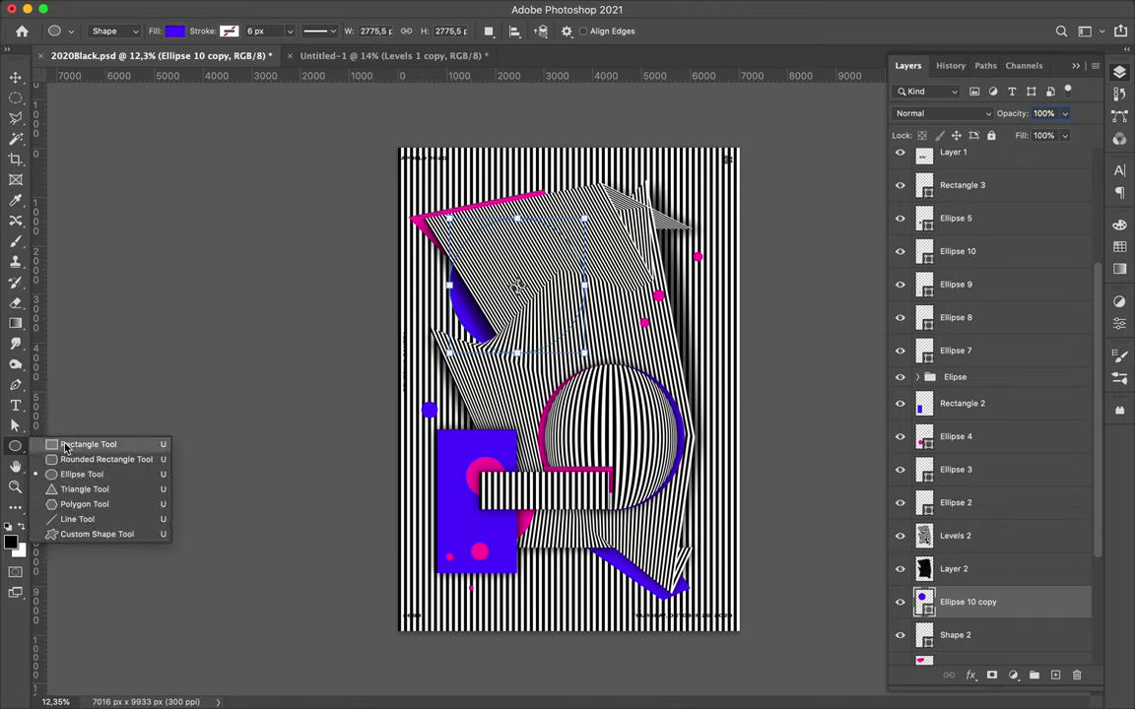
drag(678, 254, 682, 363)
click(1119, 72)
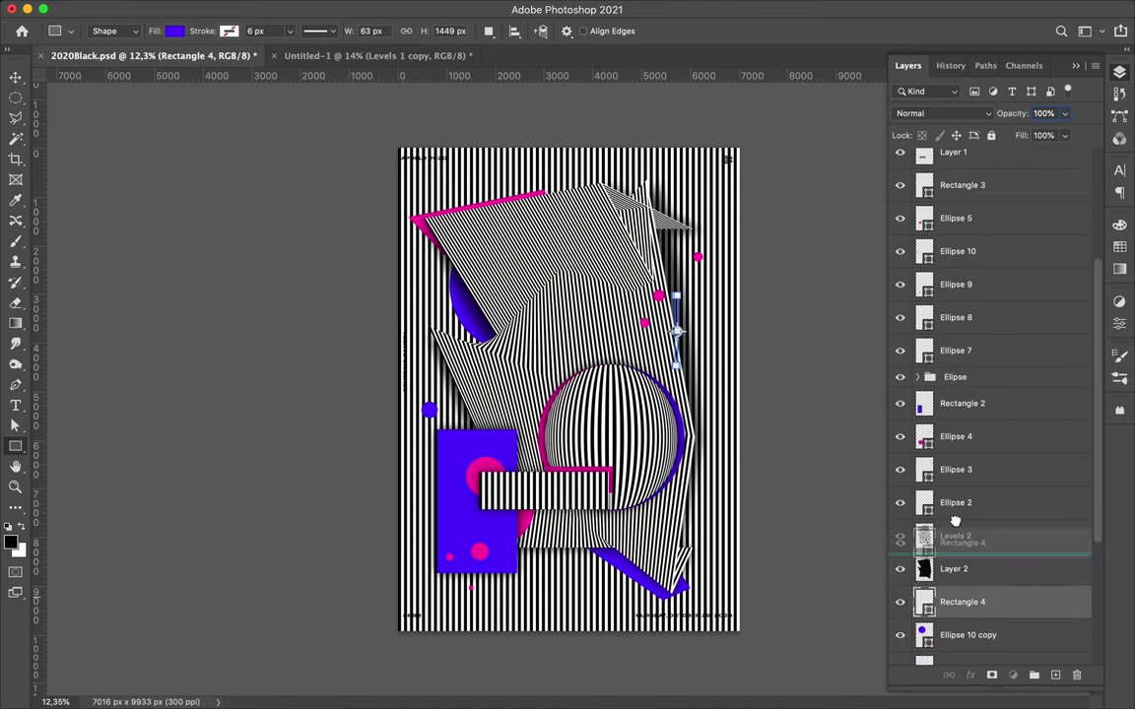
drag(965, 600, 966, 535)
drag(686, 190, 704, 193)
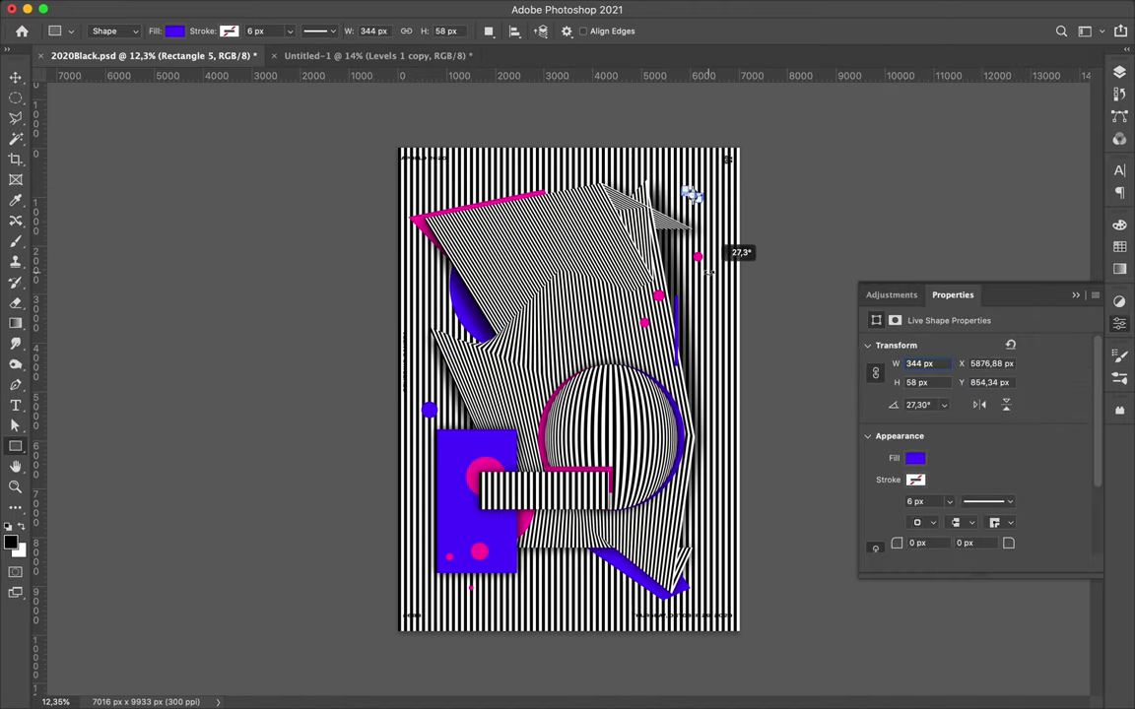
drag(540, 417, 540, 418)
drag(529, 560, 529, 589)
drag(666, 184, 681, 165)
key(v)
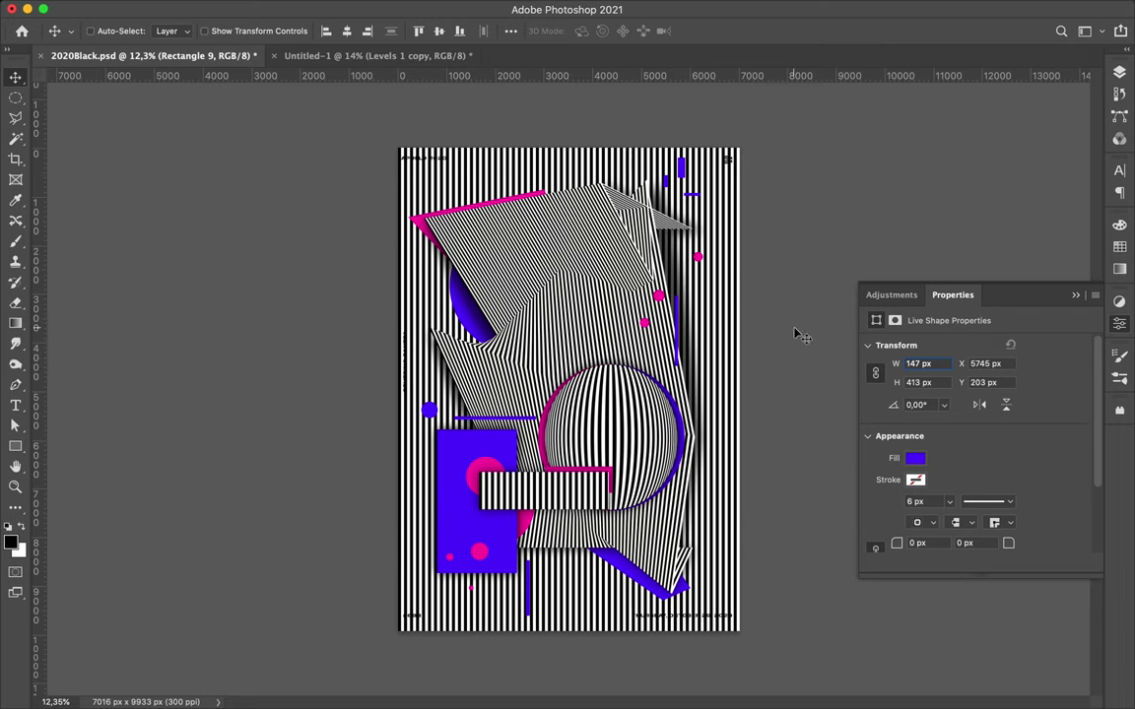
click(1118, 85)
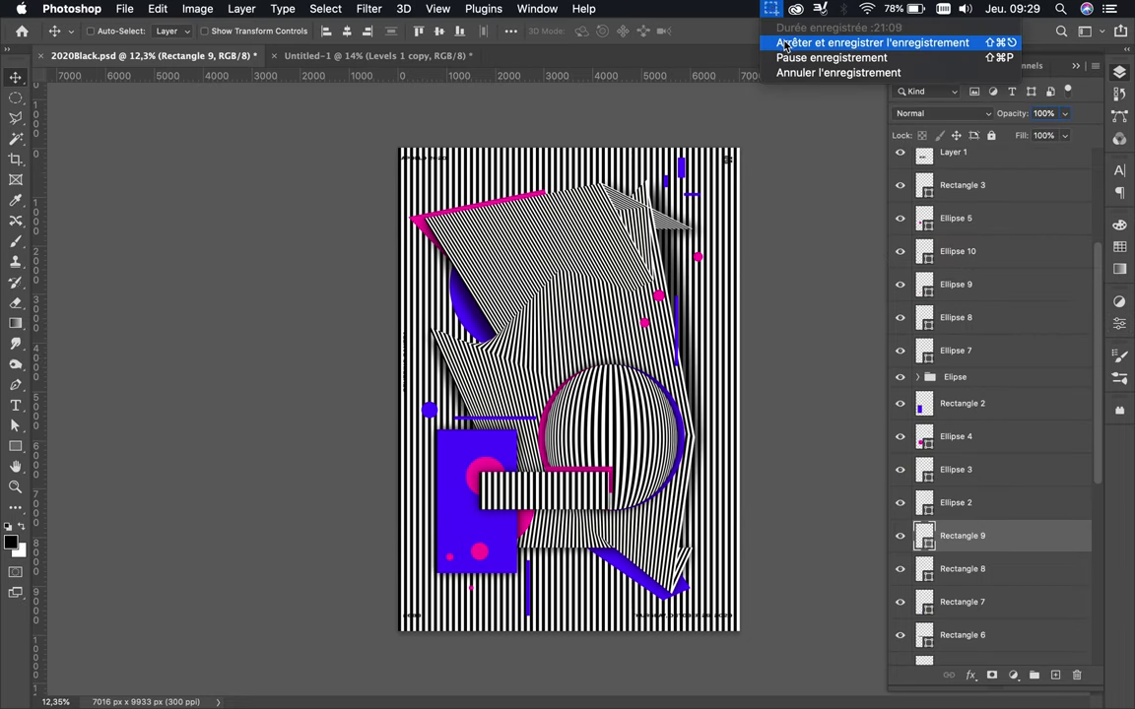
scroll(765, 320, up, 2)
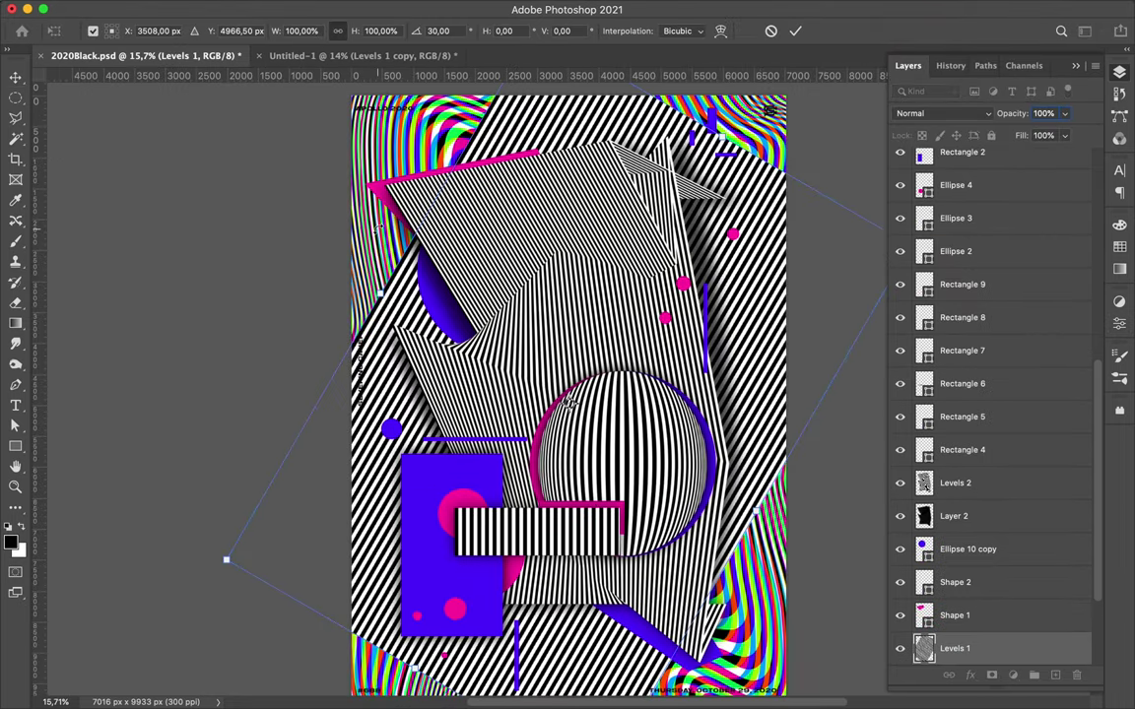
- Copy a small poster area onto its own checker-square layer and place it below Rectangle 4
key(Return)
scroll(569, 402, down, 1)
key(m)
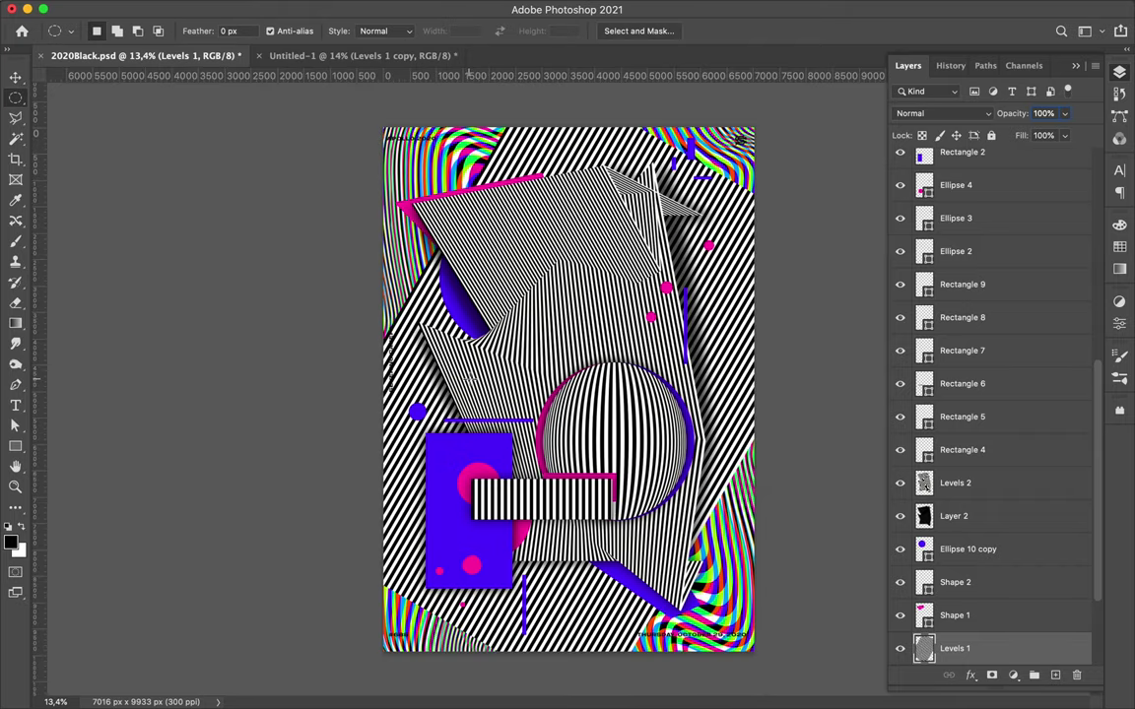
drag(612, 449, 634, 468)
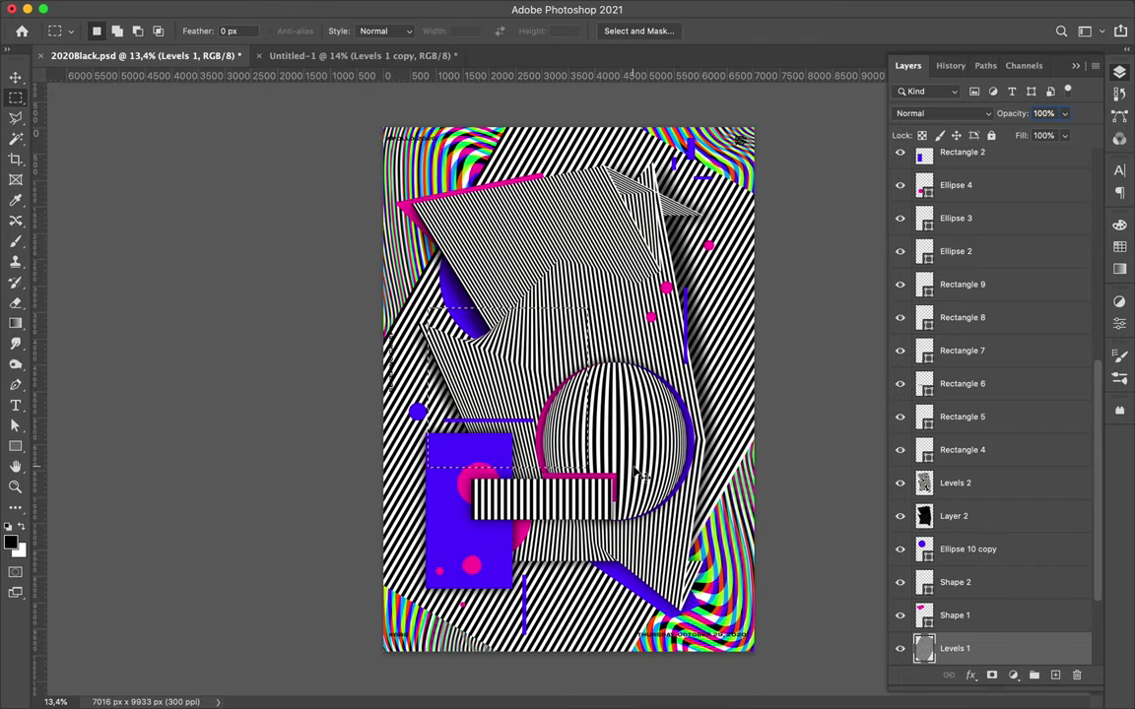
key(ctrl+j)
scroll(988, 506, down, 3)
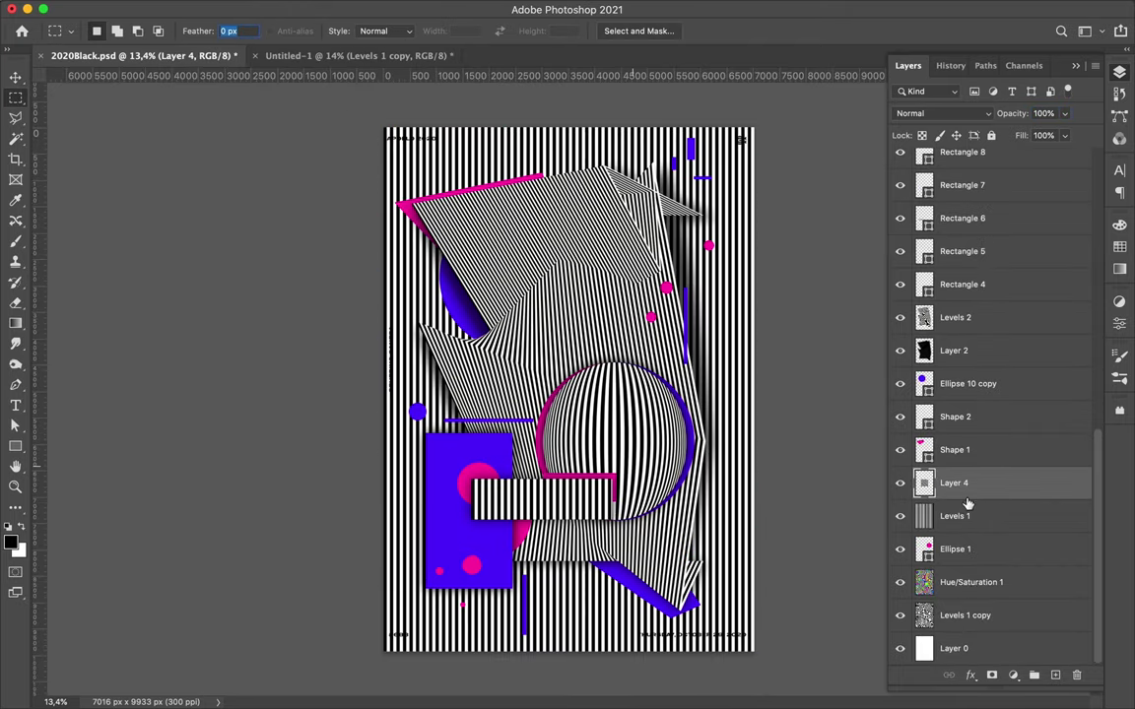
click(970, 582)
key(ctrl+j)
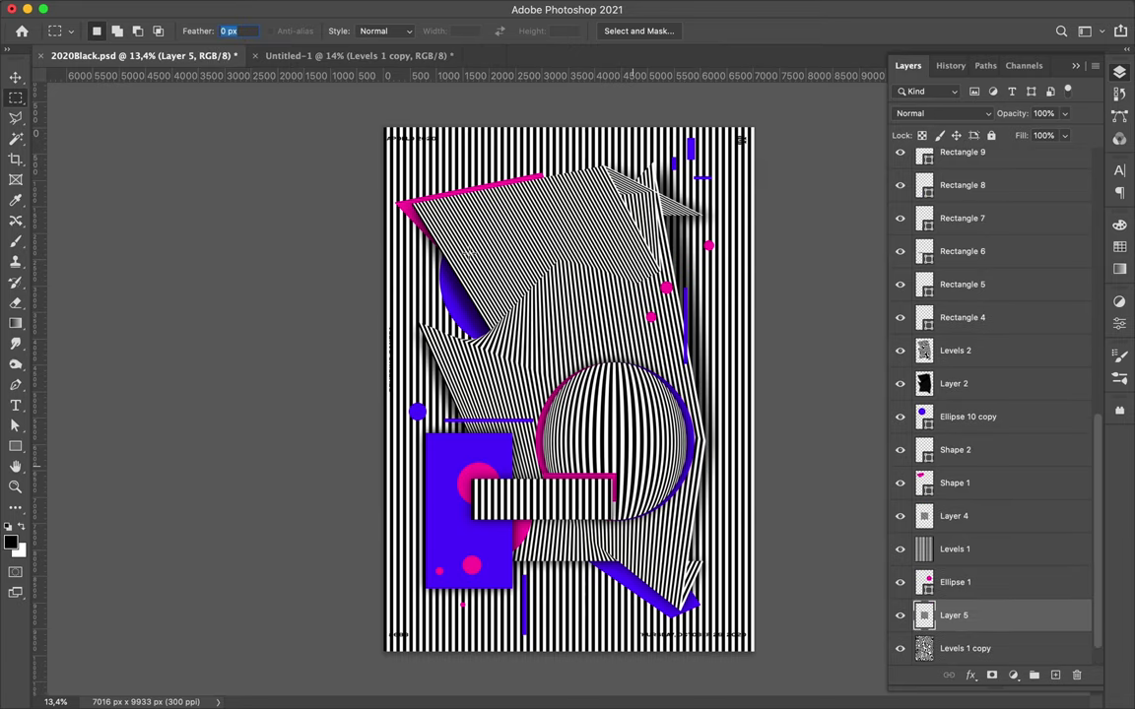
key(Return)
key(ctrl+z)
drag(951, 515, 970, 335)
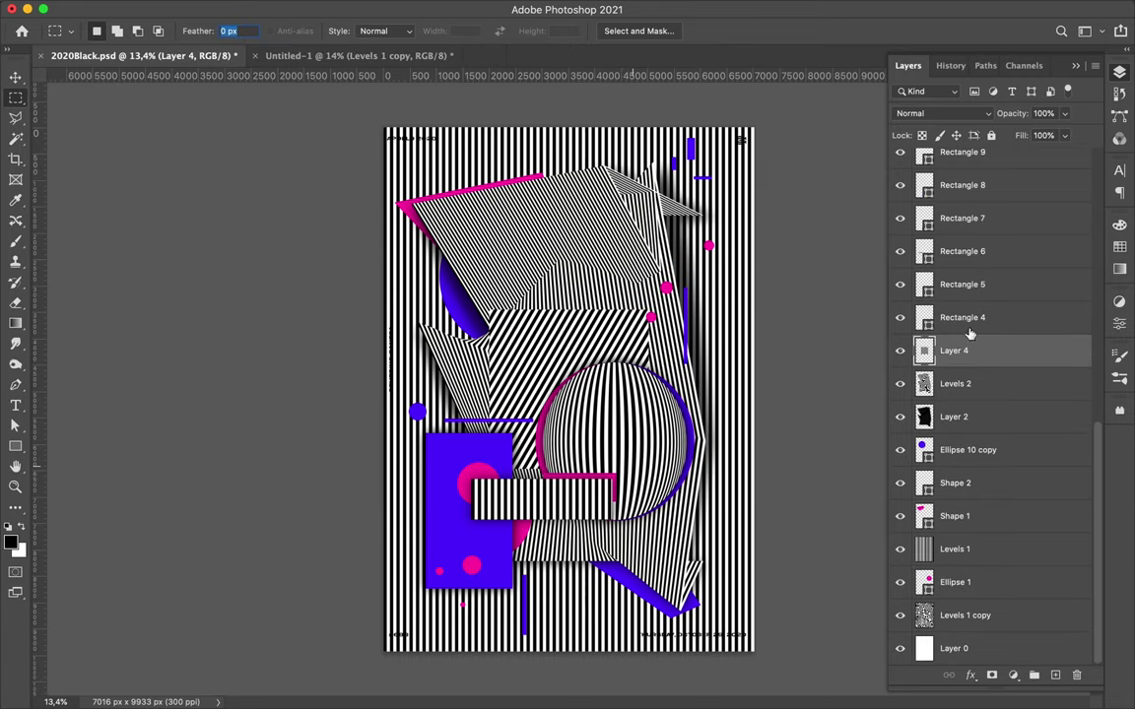
- Resize the checker square and place two copies on the striped shapes
key(ctrl+t)
key(Return)
drag(512, 335, 512, 140)
click(509, 379)
drag(509, 281, 509, 232)
drag(509, 140, 510, 235)
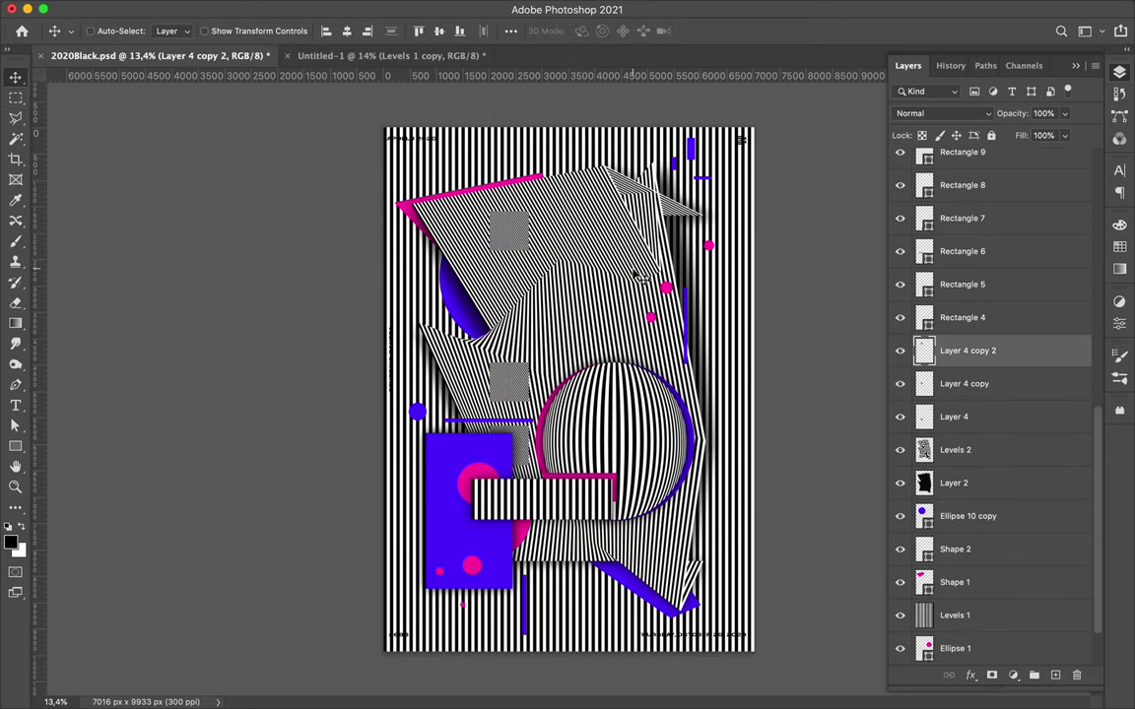
- Add a thin striped Layer 5 strip between Ellipse 8 and Ellipse 7, running down from the top centre
key(m)
click(953, 615)
click(1055, 675)
drag(986, 450, 994, 440)
key(v)
drag(532, 493, 642, 318)
drag(985, 449, 986, 276)
drag(631, 222, 619, 189)
key(m)
key(v)
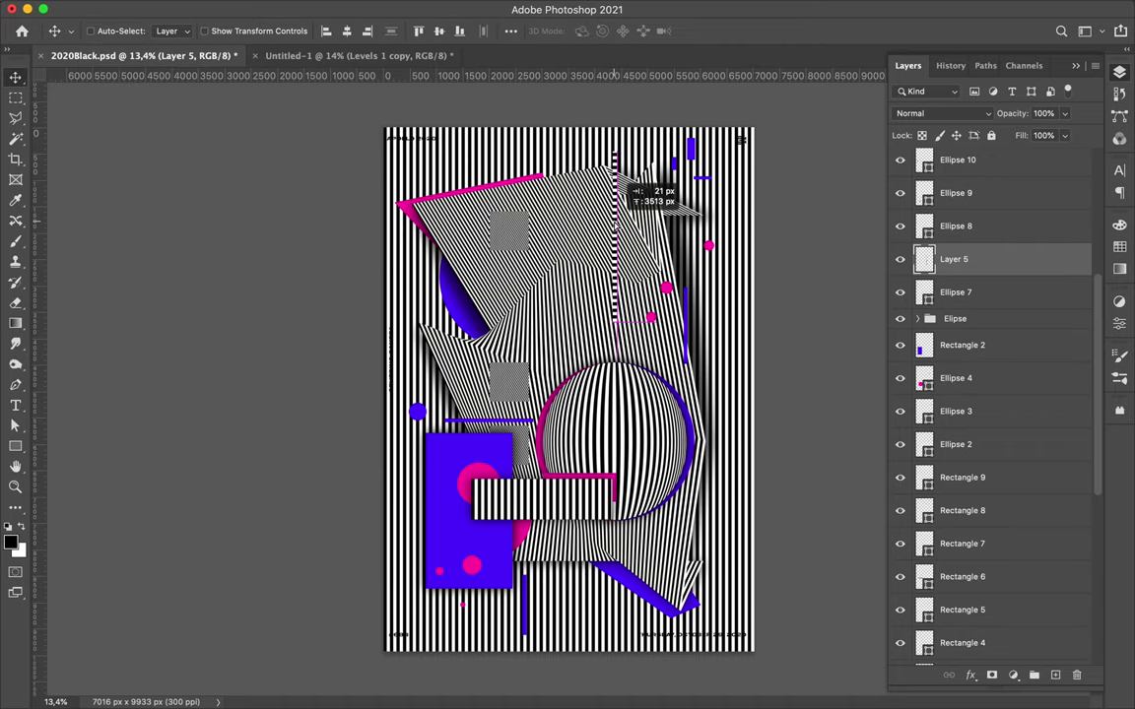
- Fill a second stripe black on a new layer and merge it with the first stripe layer
key(super+j)
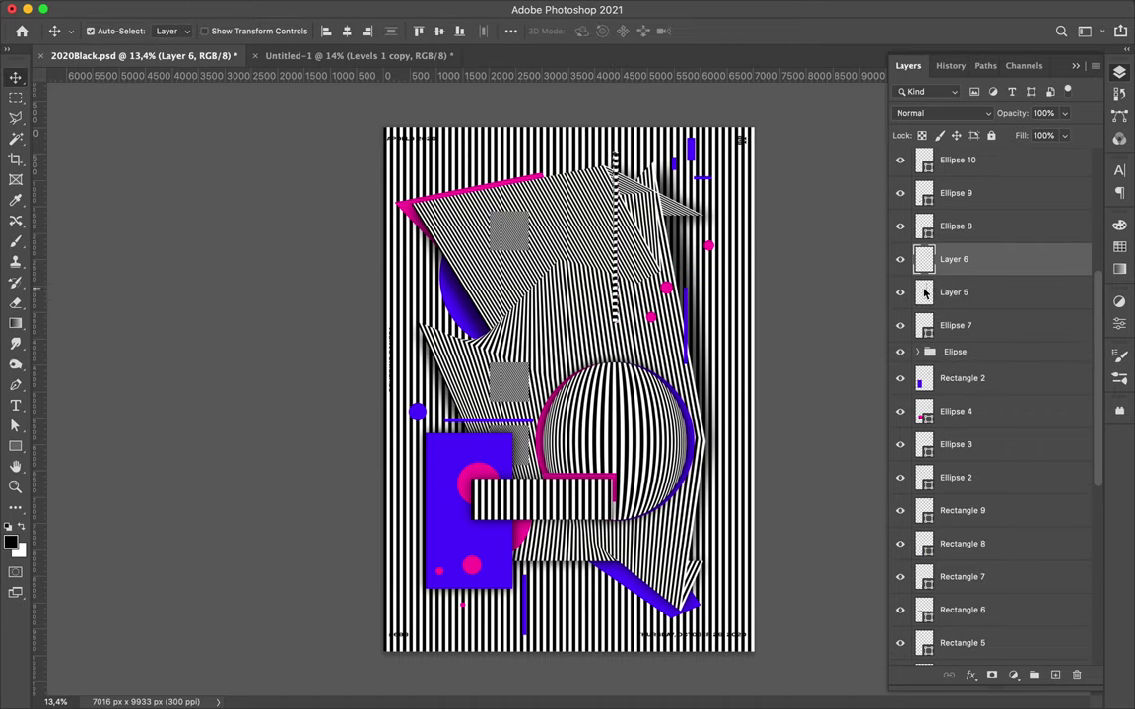
key(super+i)
key(m)
drag(985, 259, 1057, 294)
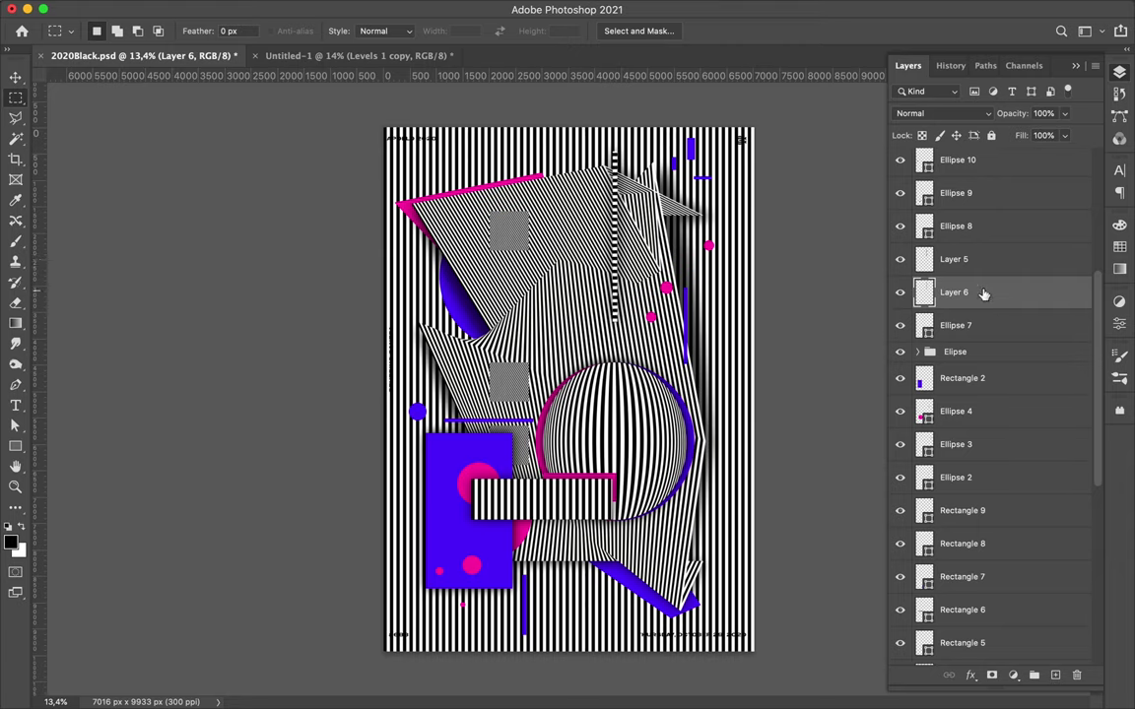
shift+click(986, 259)
key(super+e)
key(v)
- Merge the Layer 4 checker copies, nudge them slightly, and lower their fill to about 62%
click(985, 649)
shift+click(986, 608)
super+click(966, 541)
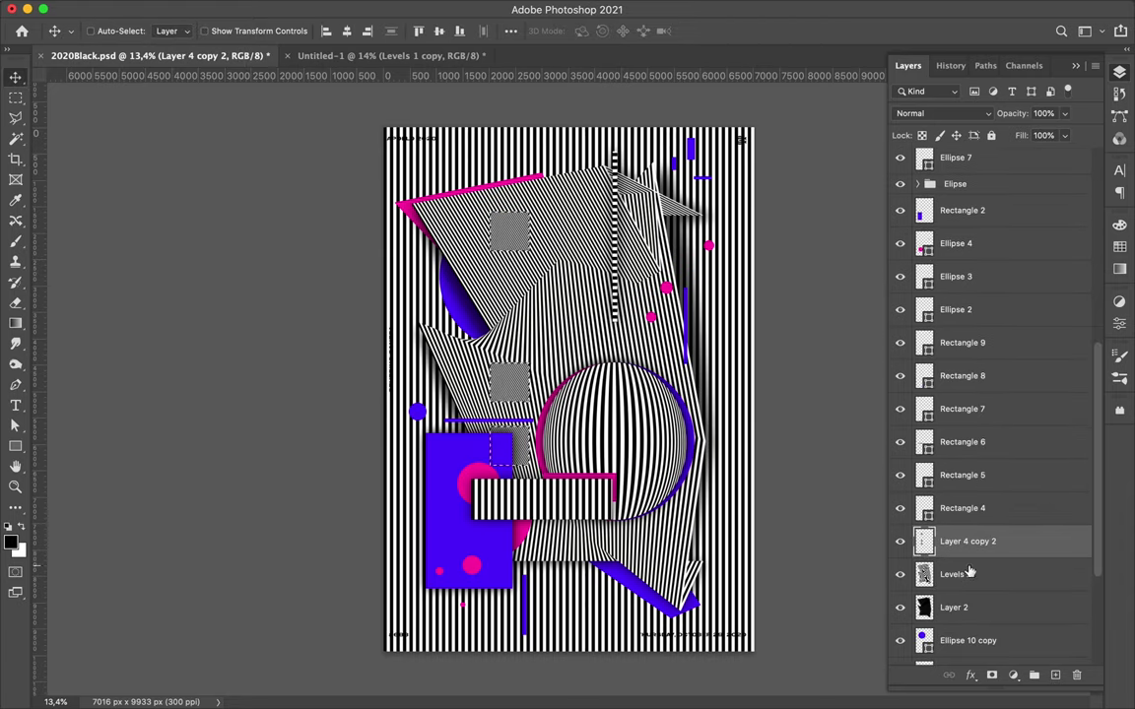
key(super+e)
key(m)
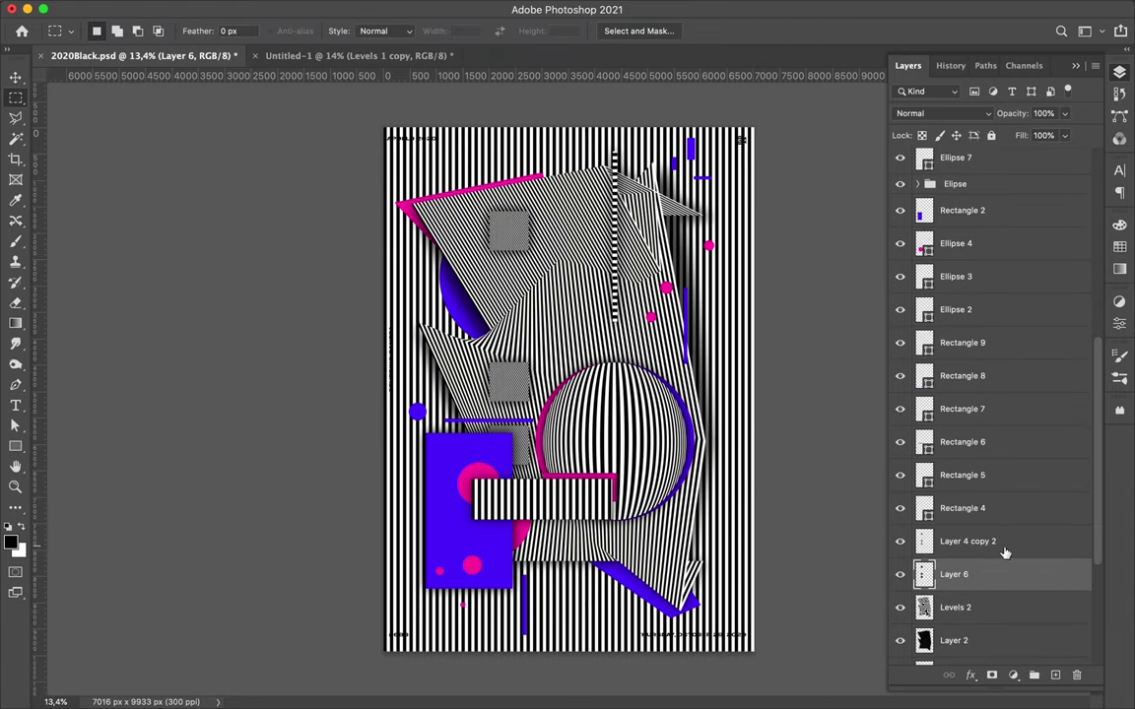
key(v)
drag(537, 235, 544, 241)
click(1064, 135)
drag(1072, 154, 1040, 158)
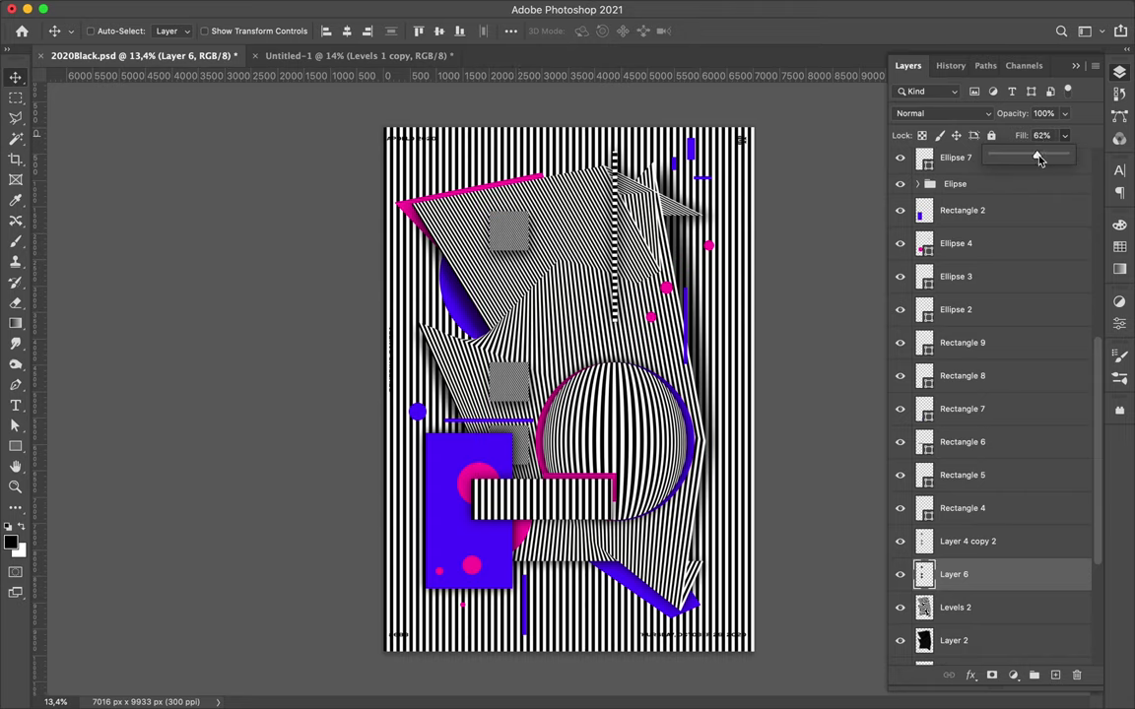
super+click(439, 475)
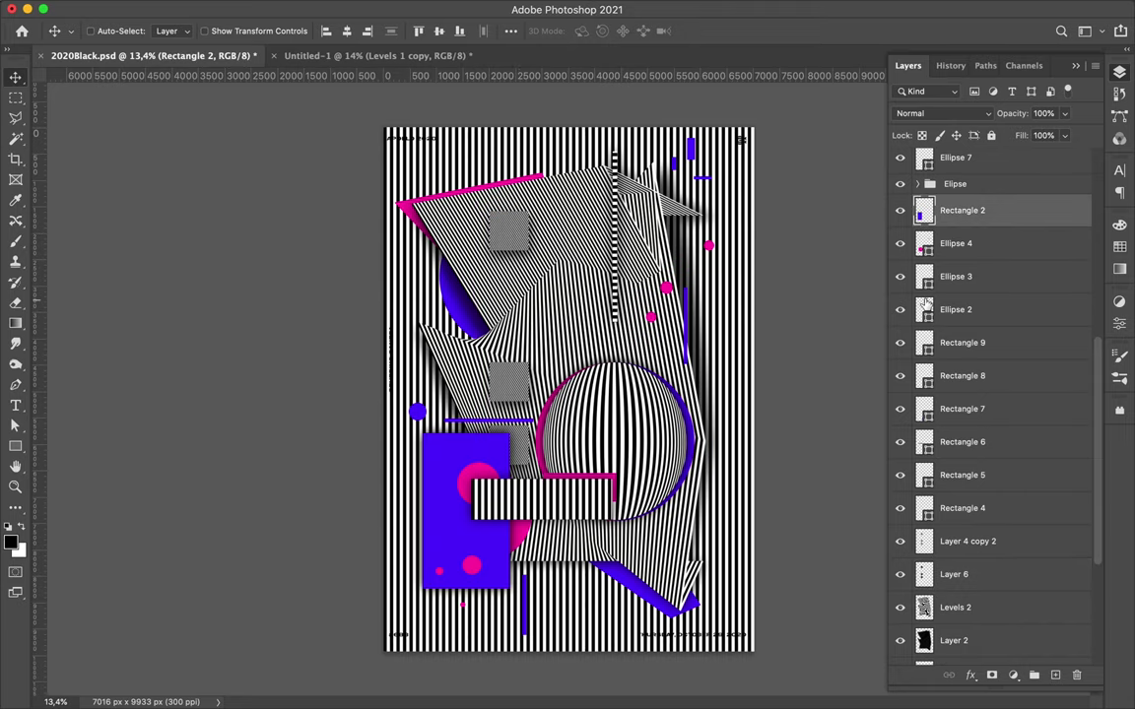
- Draw a pink arc above the sphere with the Pen tool, then delete it
scroll(540, 388, up, 1)
key(p)
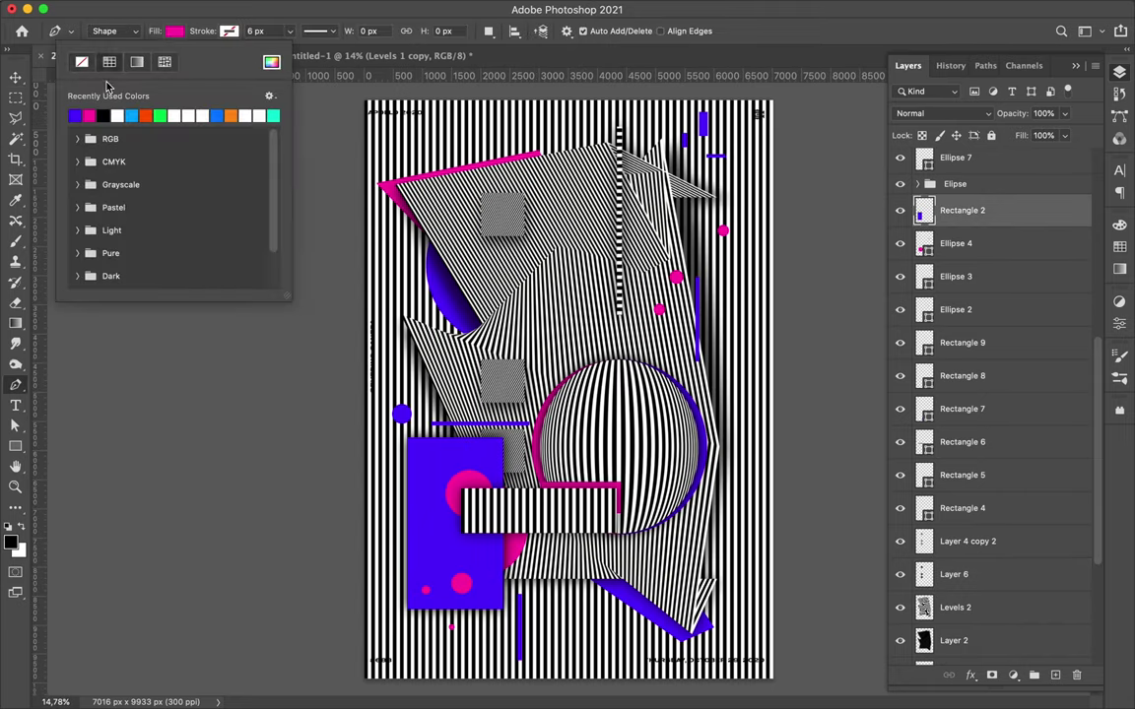
click(554, 308)
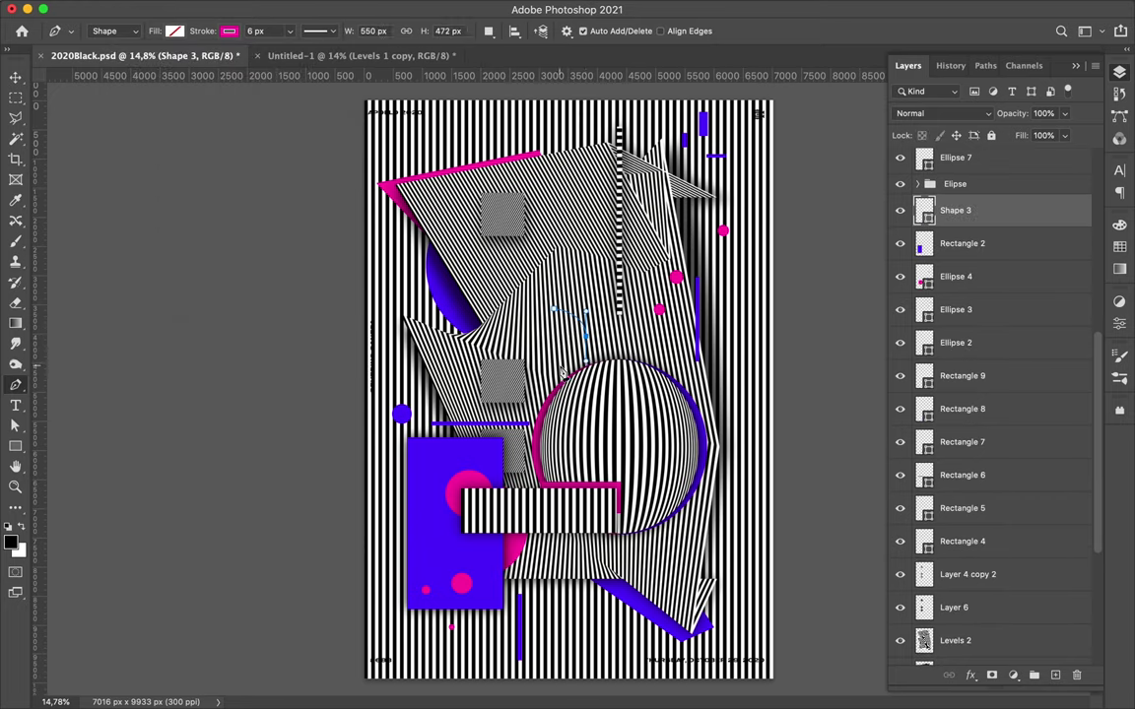
key(a)
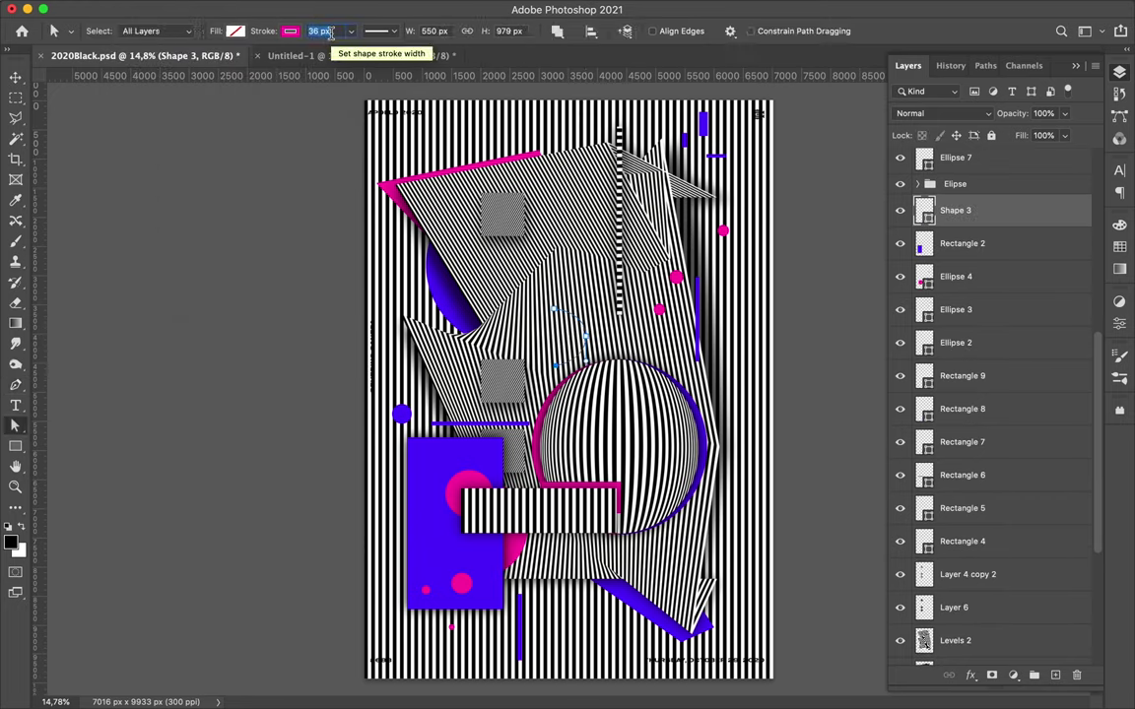
scroll(995, 223, up, 3)
click(641, 347)
click(580, 333)
click(325, 30)
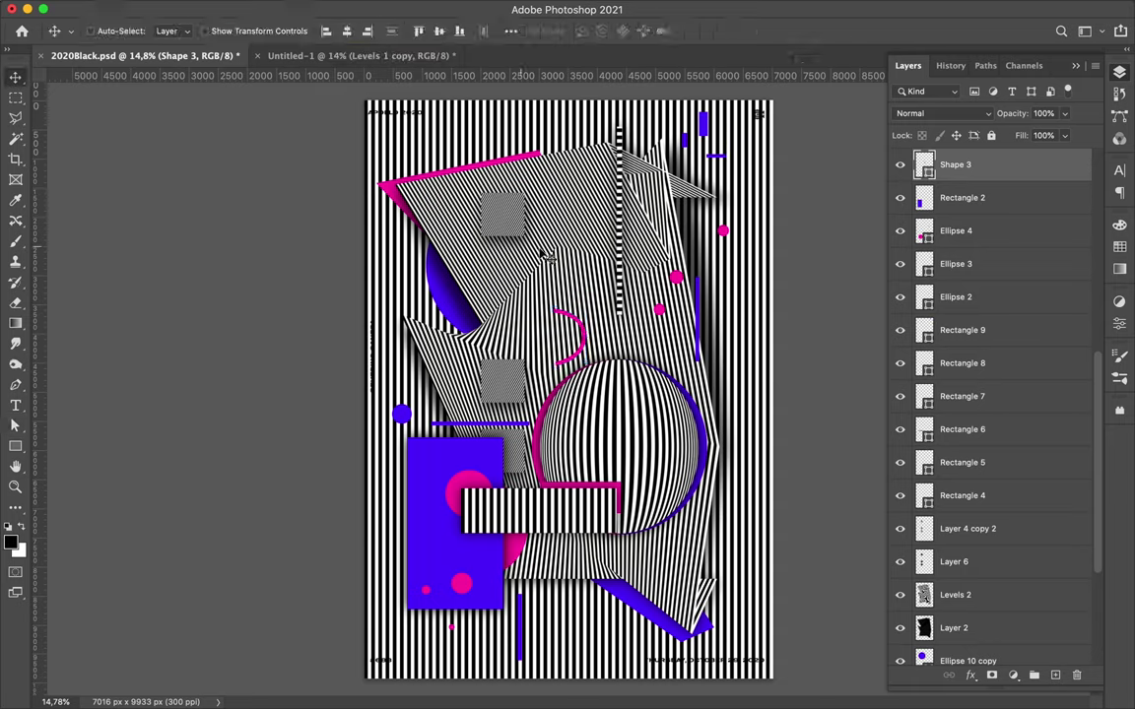
key(BackSpace)
- Draw Ellipse 11, a 2052 px magenta-outlined ring with a 136 px stroke
right_click(15, 446)
click(94, 418)
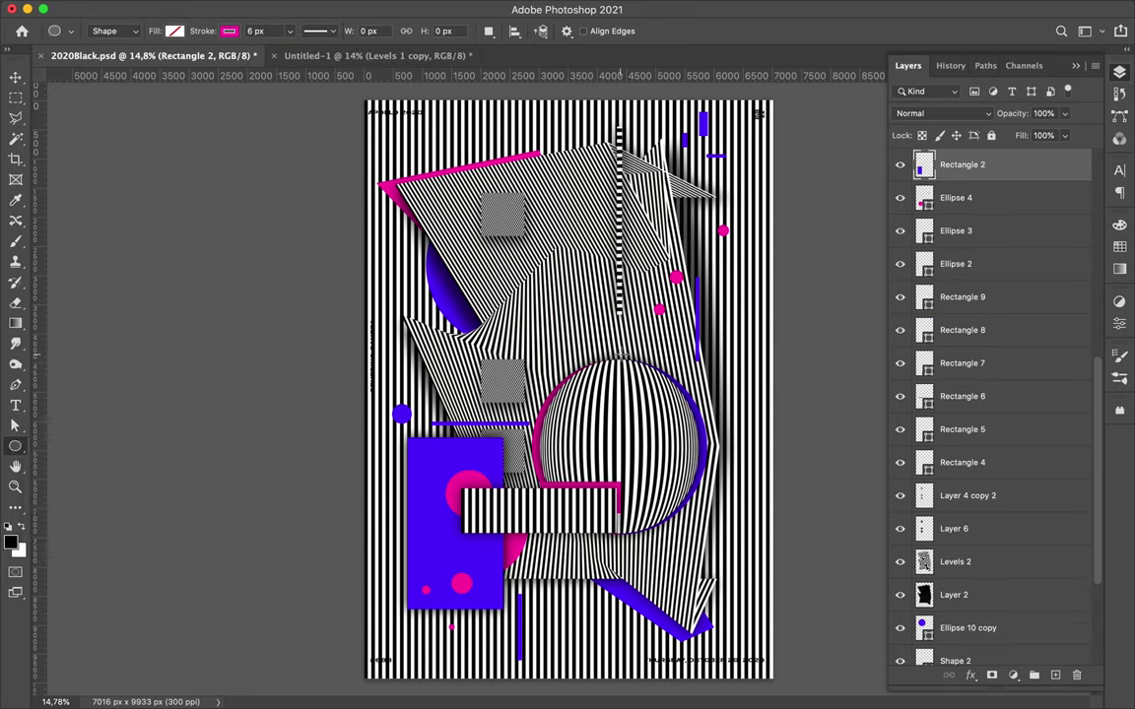
drag(567, 357, 627, 417)
- Move Ellipse 11 onto the sphere above Ellipse 7 and make it a 246 px half-ring
key(a)
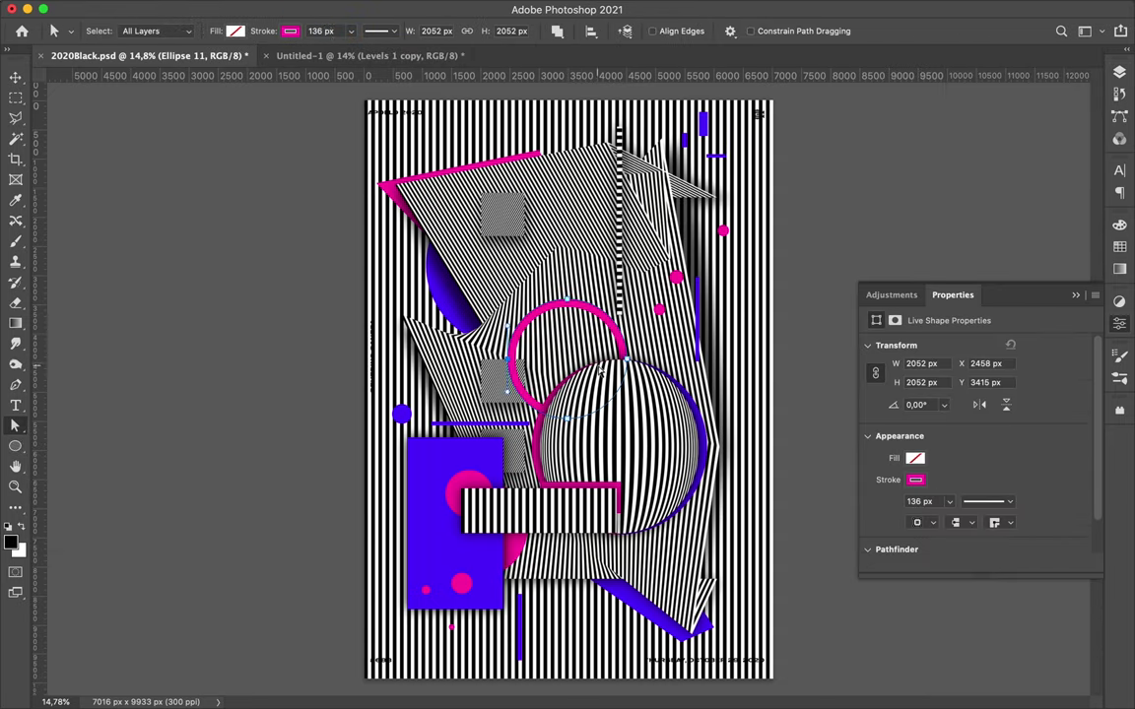
key(v)
drag(510, 365, 552, 296)
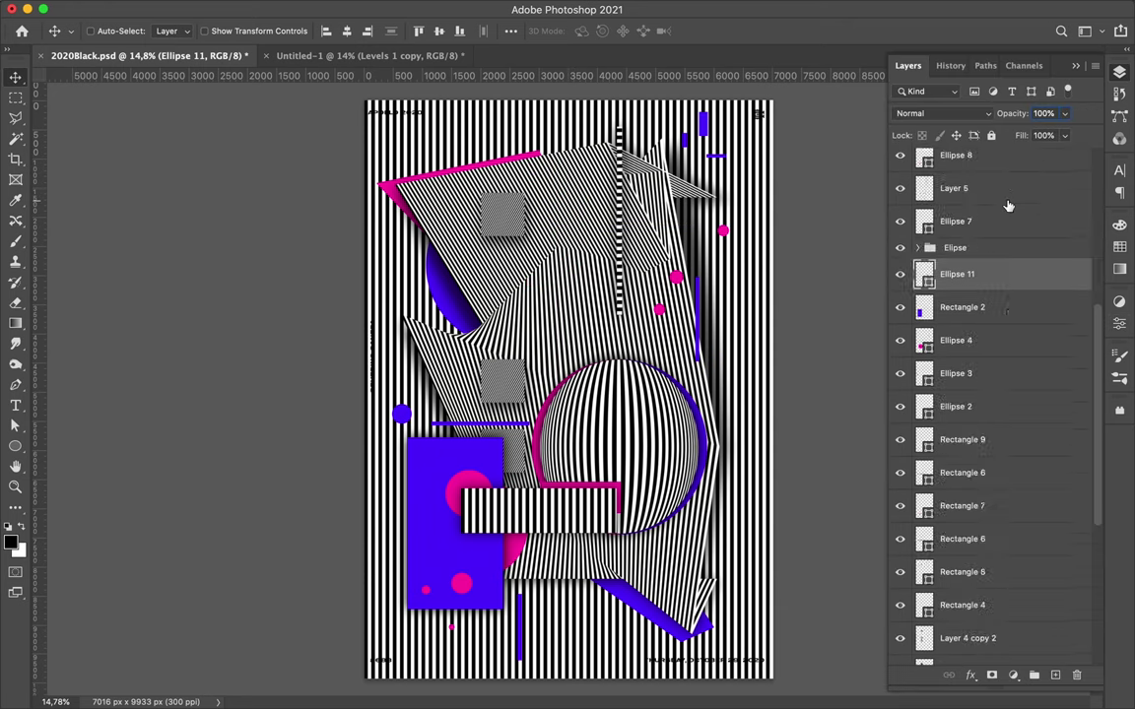
drag(986, 274, 985, 512)
key(a)
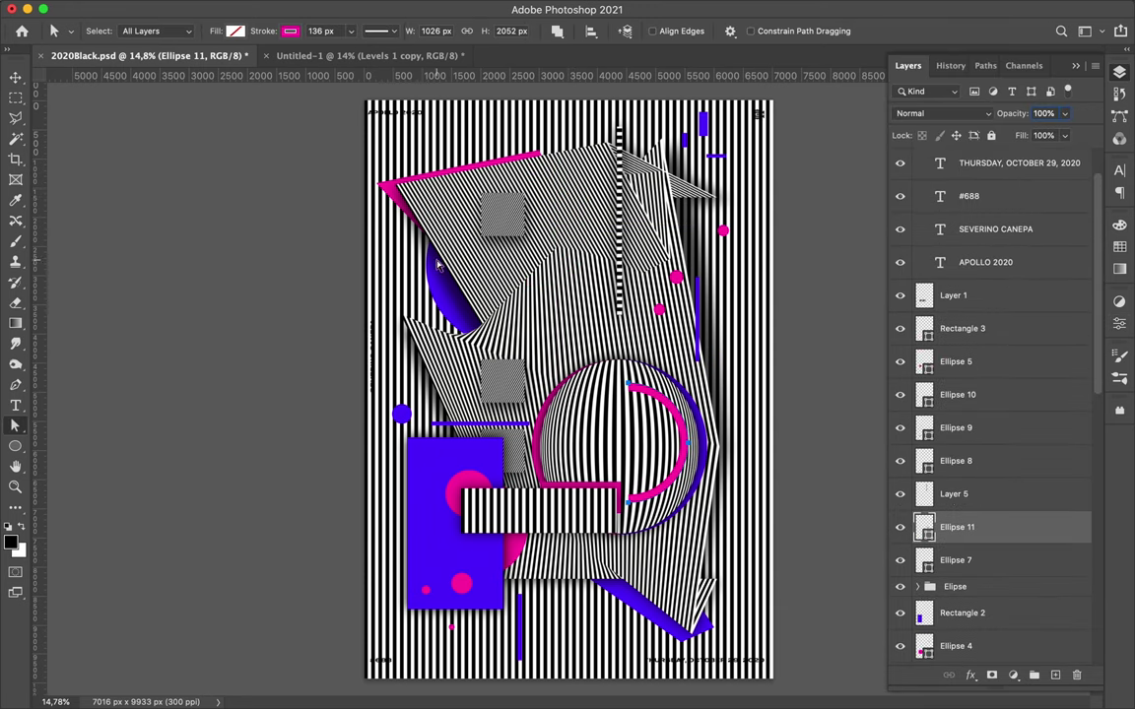
key(Return)
key(v)
- Scatter thin magenta bars, up to Rectangle 18, below and around the sphere
key(u)
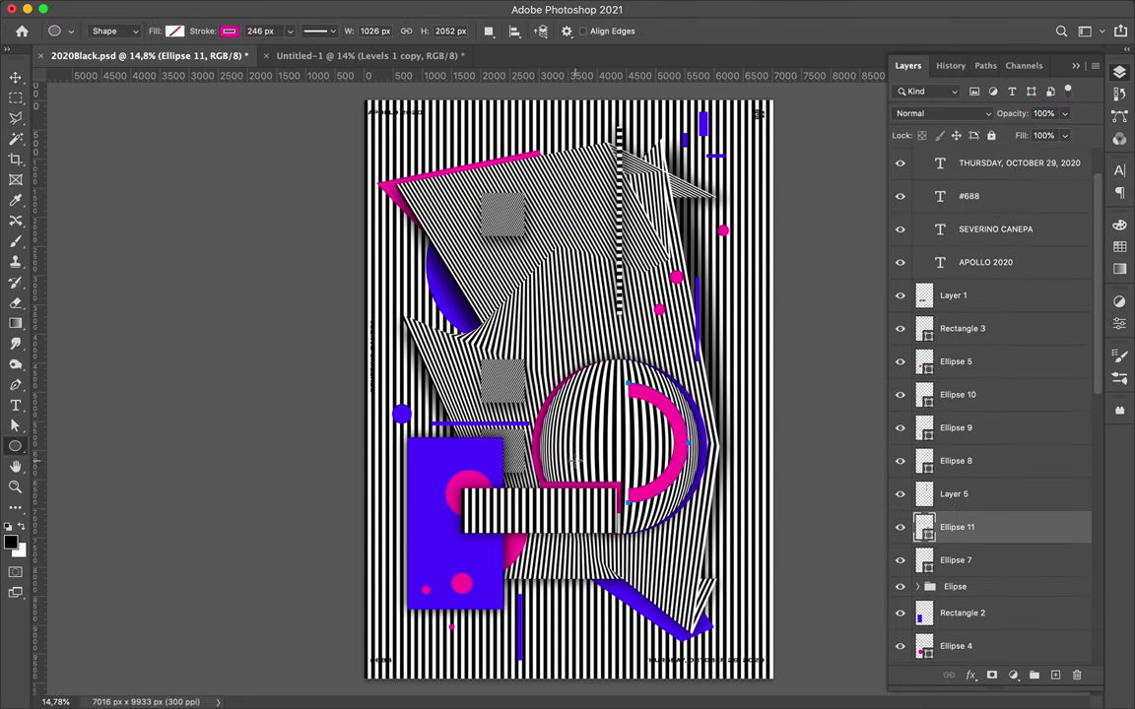
drag(547, 541, 739, 545)
mouse_move(638, 241)
mouse_down()
mouse_move(646, 264)
mouse_move(605, 306)
mouse_up()
mouse_move(497, 532)
mouse_down()
mouse_move(522, 557)
mouse_move(535, 606)
mouse_move(566, 631)
mouse_up()
drag(482, 625, 487, 647)
drag(470, 458, 422, 475)
key(v)
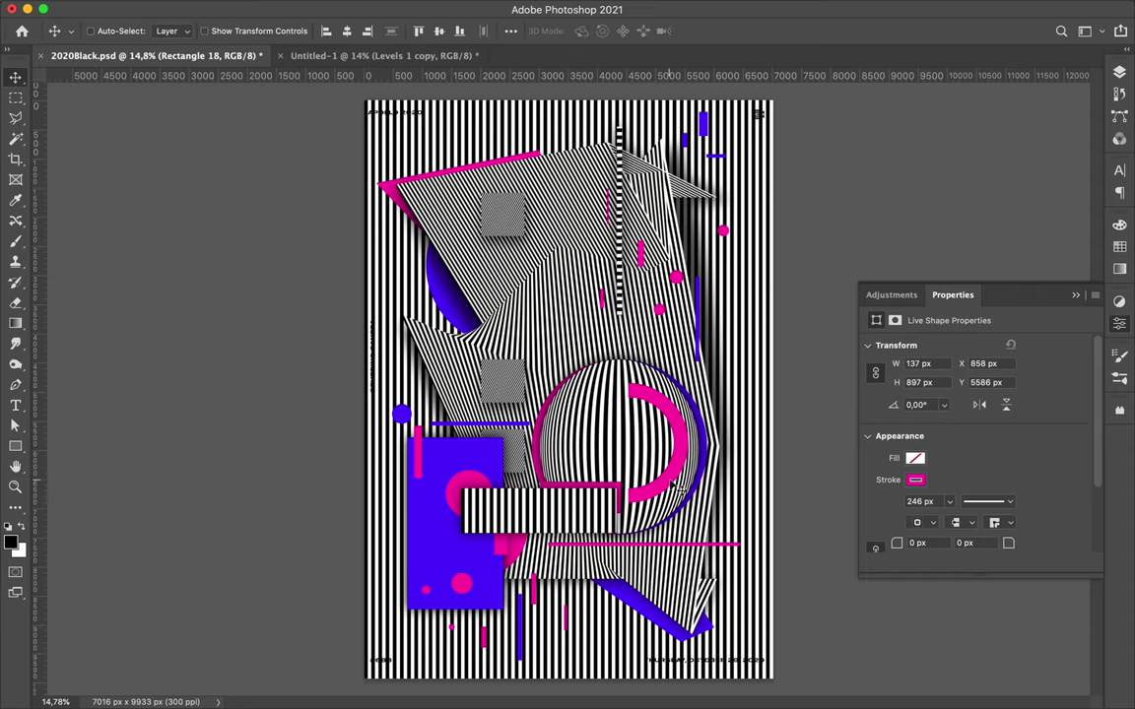
- Draw pink bars behind the bottom-left and bottom-right labels and align them
key(u)
drag(356, 653, 398, 671)
drag(645, 657, 780, 669)
key(v)
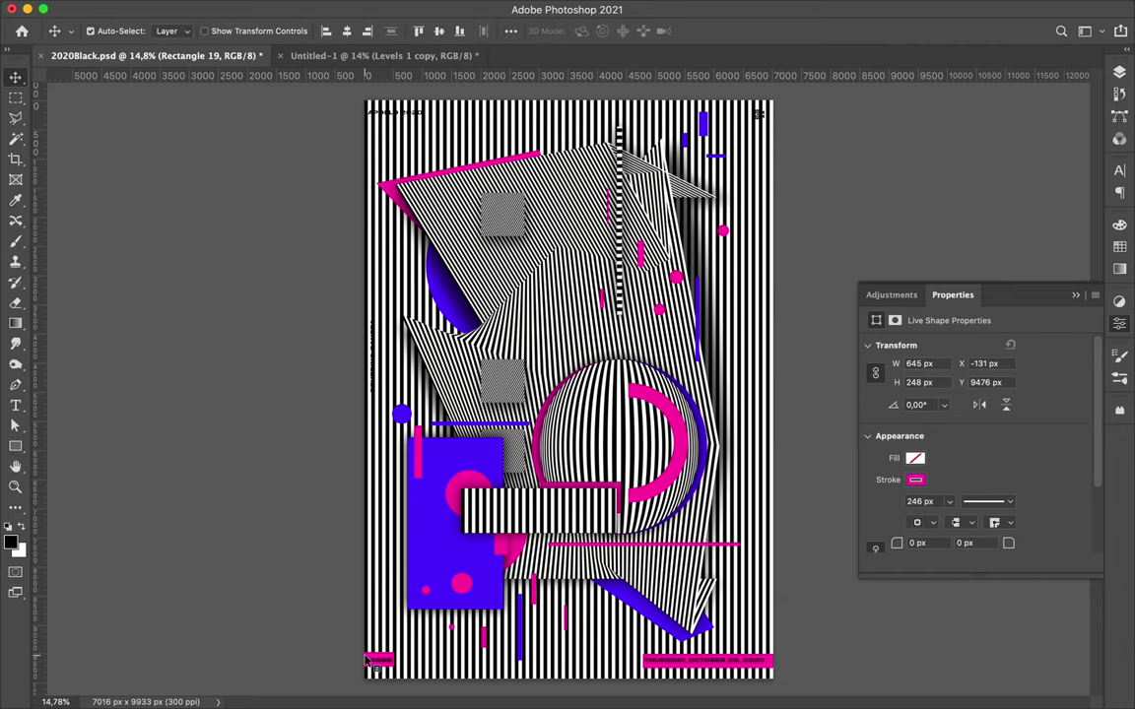
drag(771, 672, 778, 669)
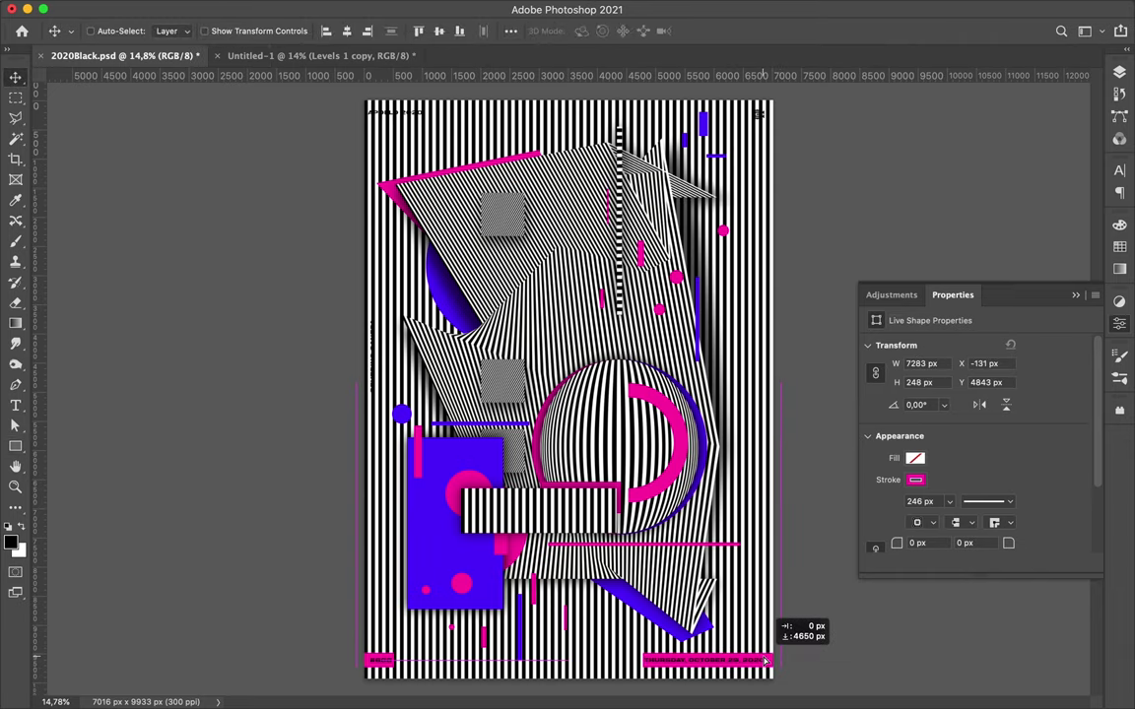
- Draw a tall pink bar and place it over the vertical label at the left edge
key(u)
drag(342, 295, 380, 405)
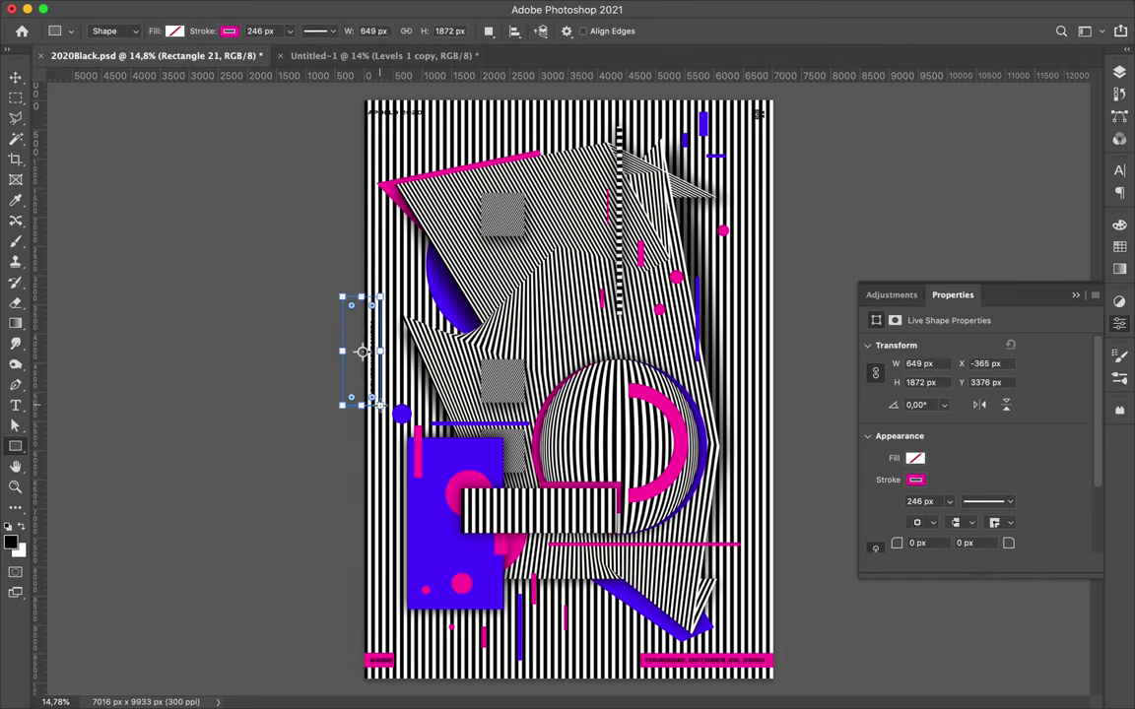
key(v)
drag(372, 308, 399, 314)
- Give the tall left bar a pink fill with no stroke and nudge it into place
key(u)
click(286, 30)
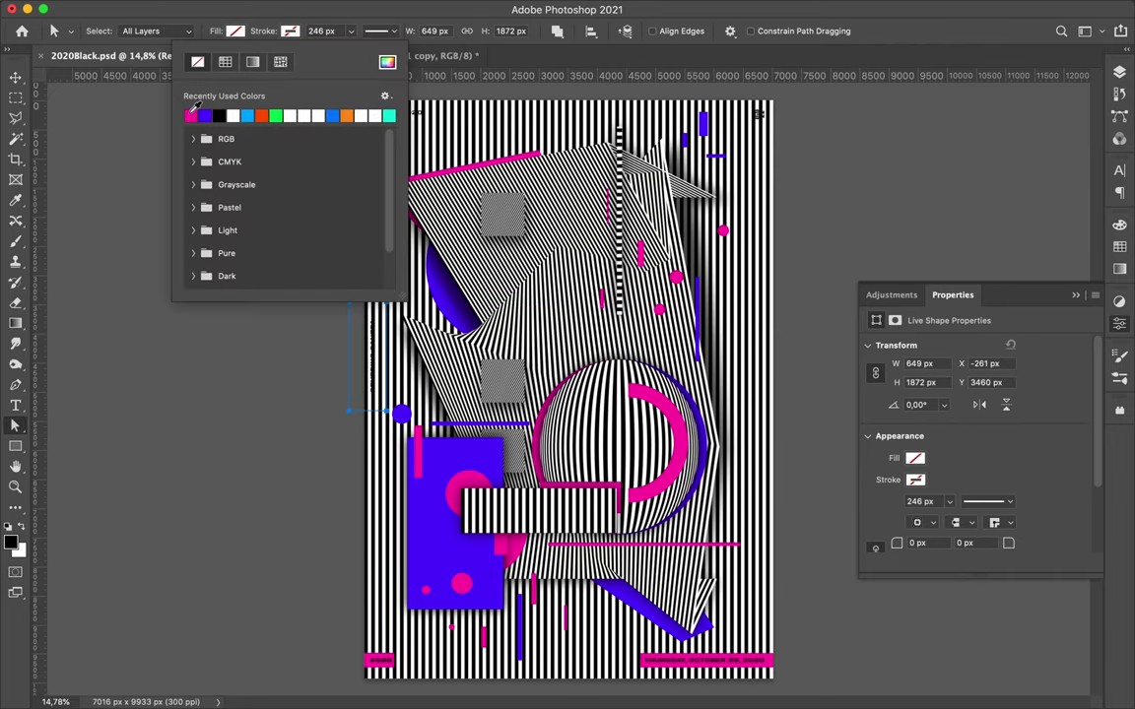
click(194, 114)
key(v)
key(u)
click(285, 31)
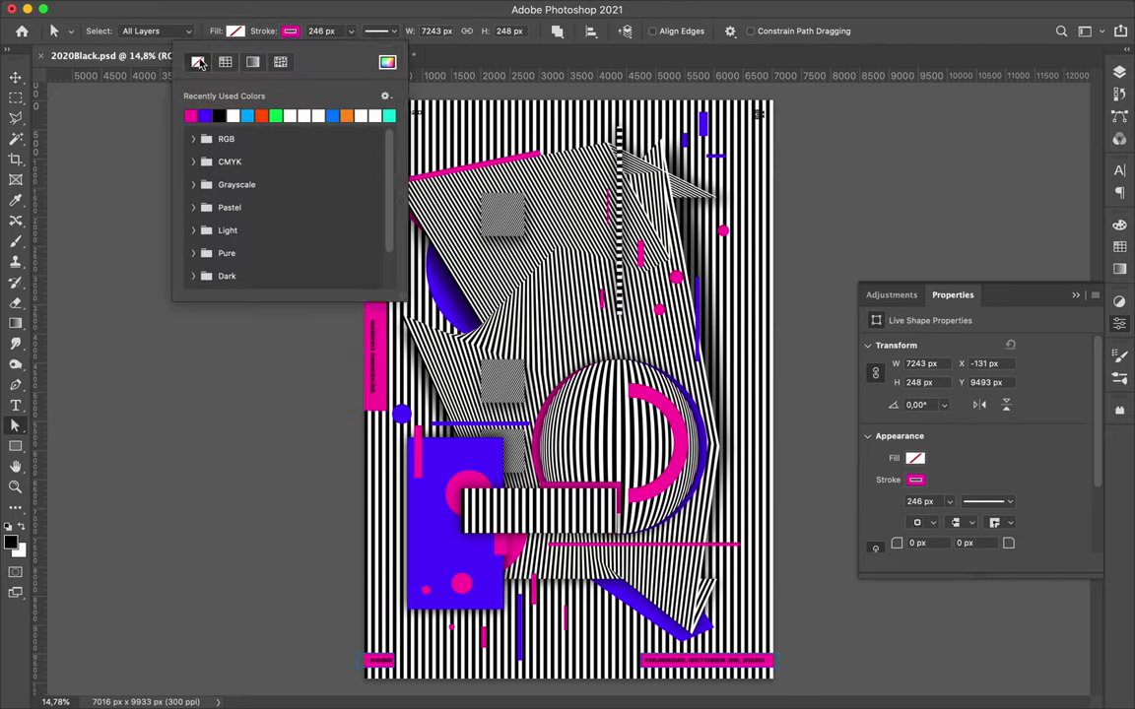
key(v)
drag(388, 351, 381, 352)
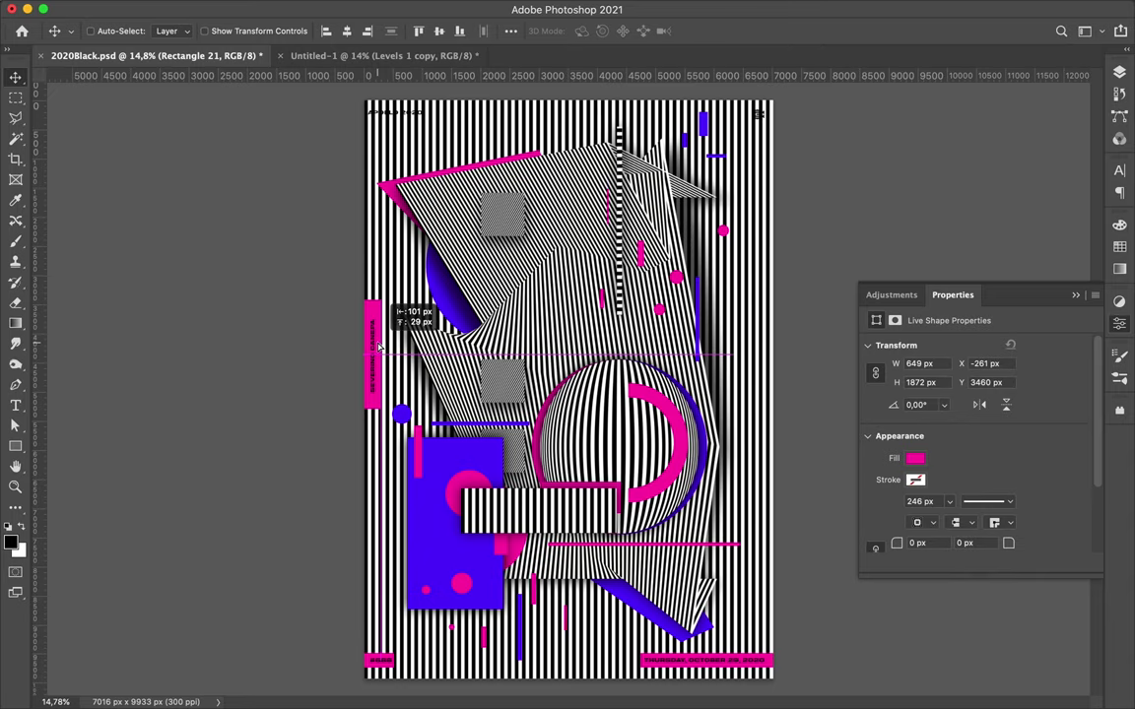
- Copy the top-left bar into the top-right corner, fit the poster on screen, and save
key(u)
key(v)
drag(395, 112, 816, 120)
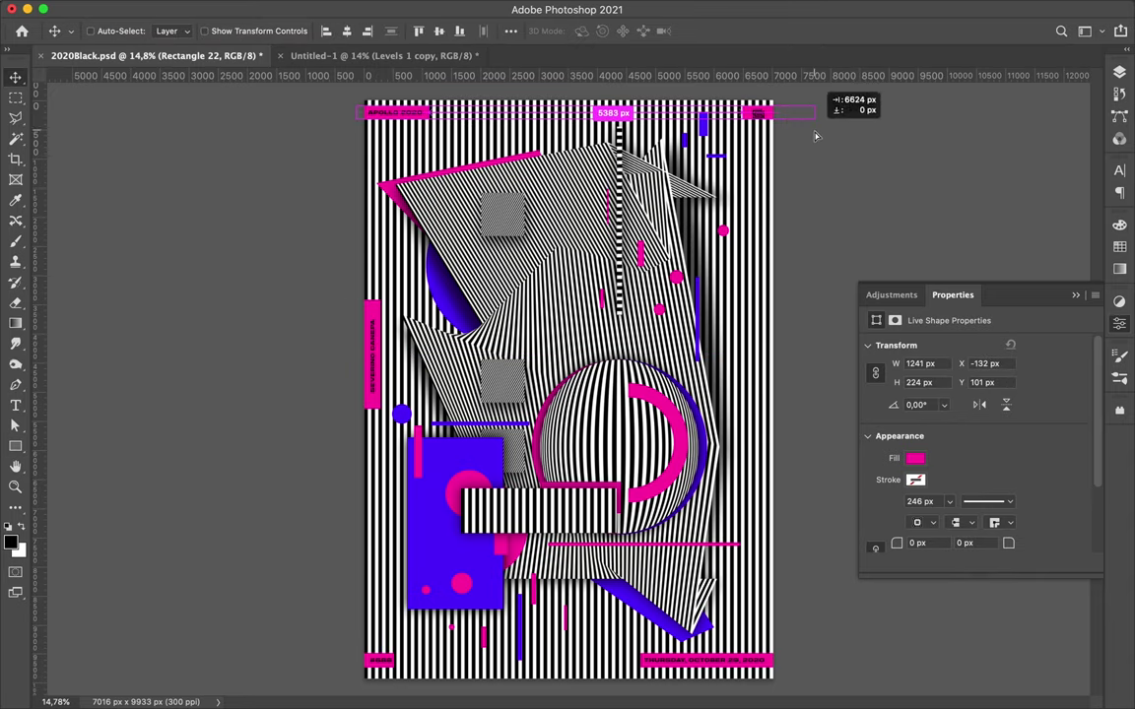
scroll(816, 120, up, 3)
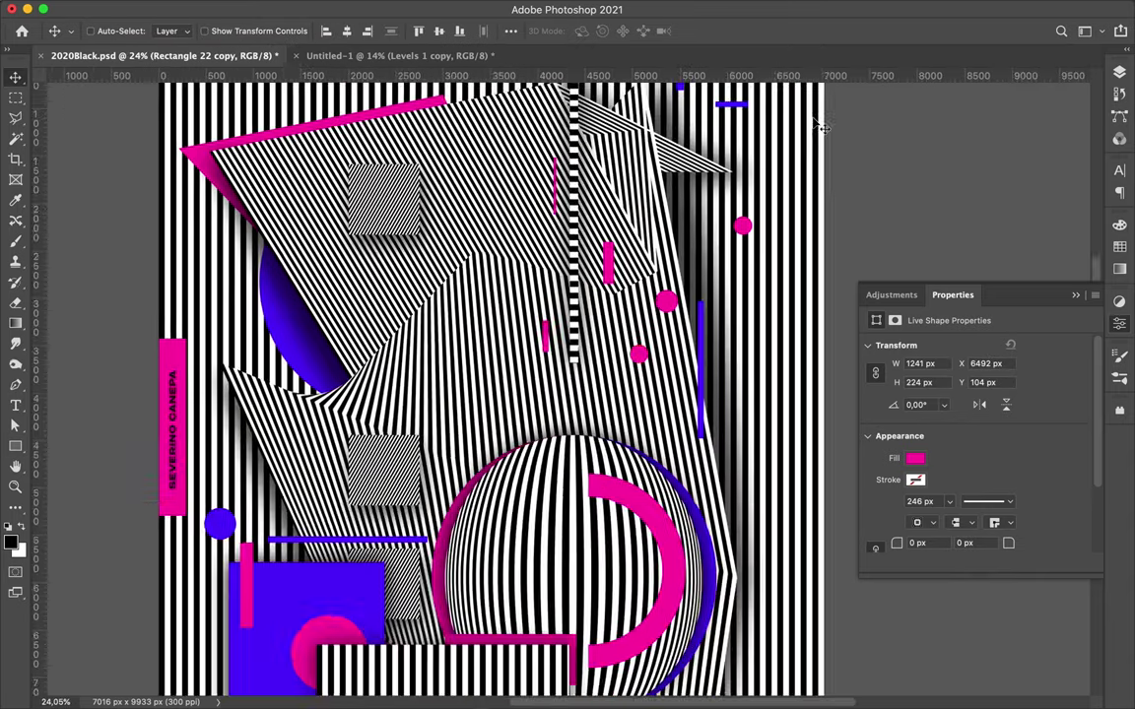
drag(815, 121, 812, 232)
key(ctrl+0)
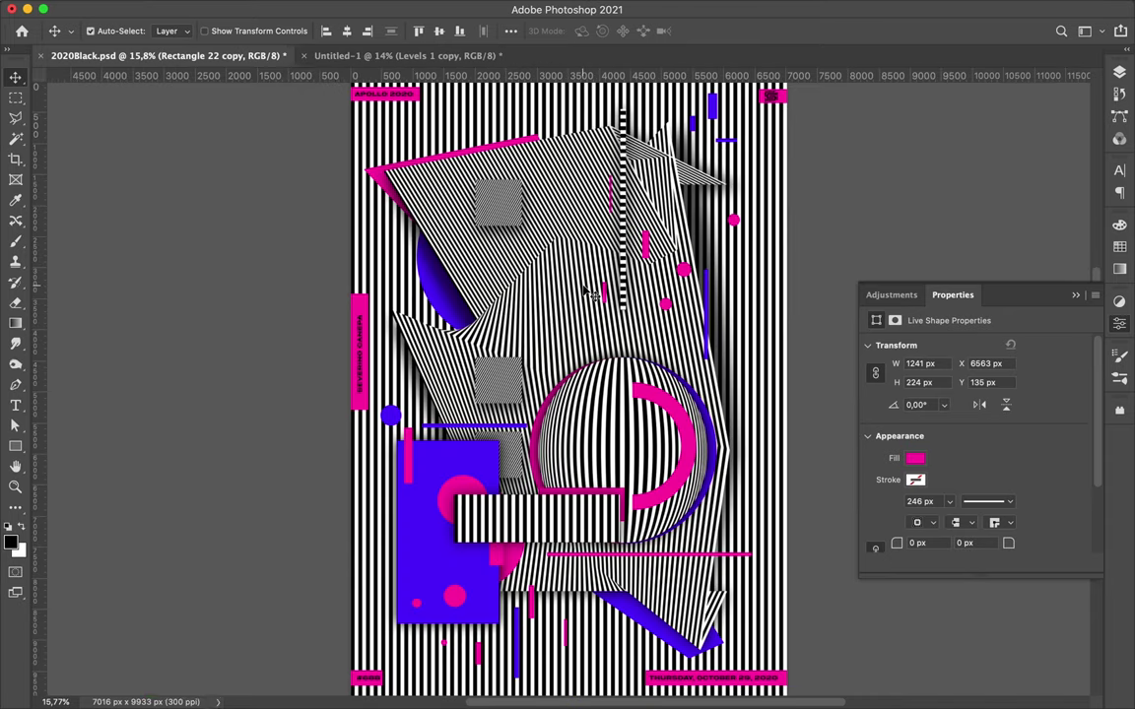
key(ctrl+s)
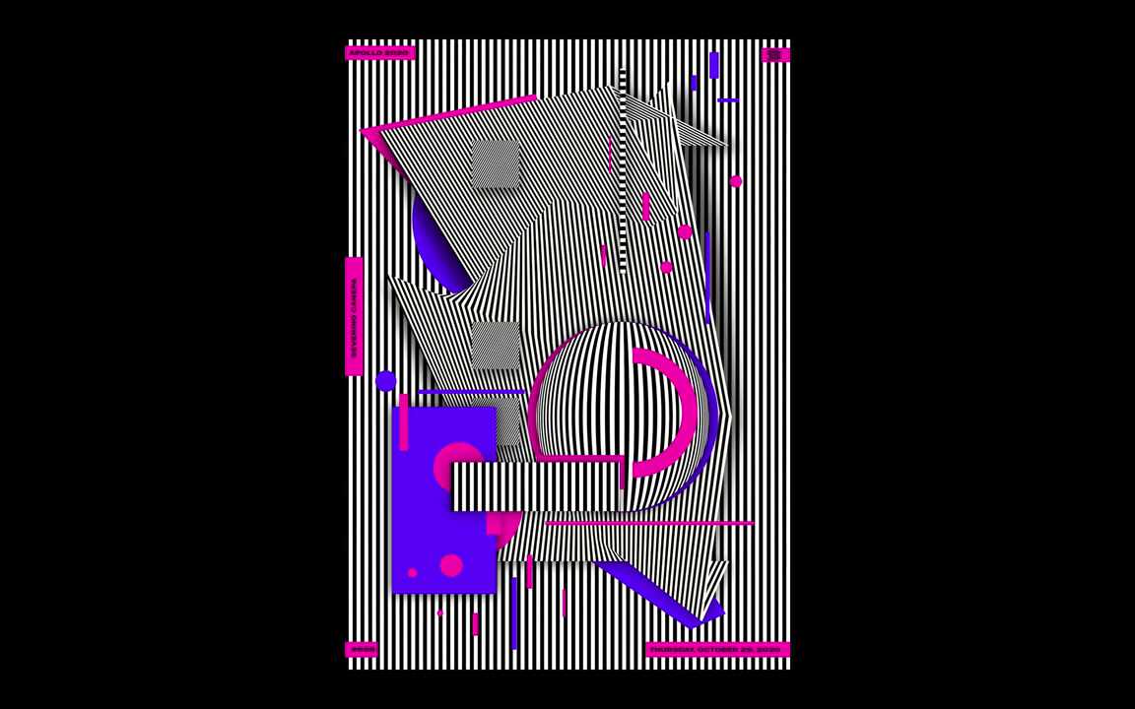